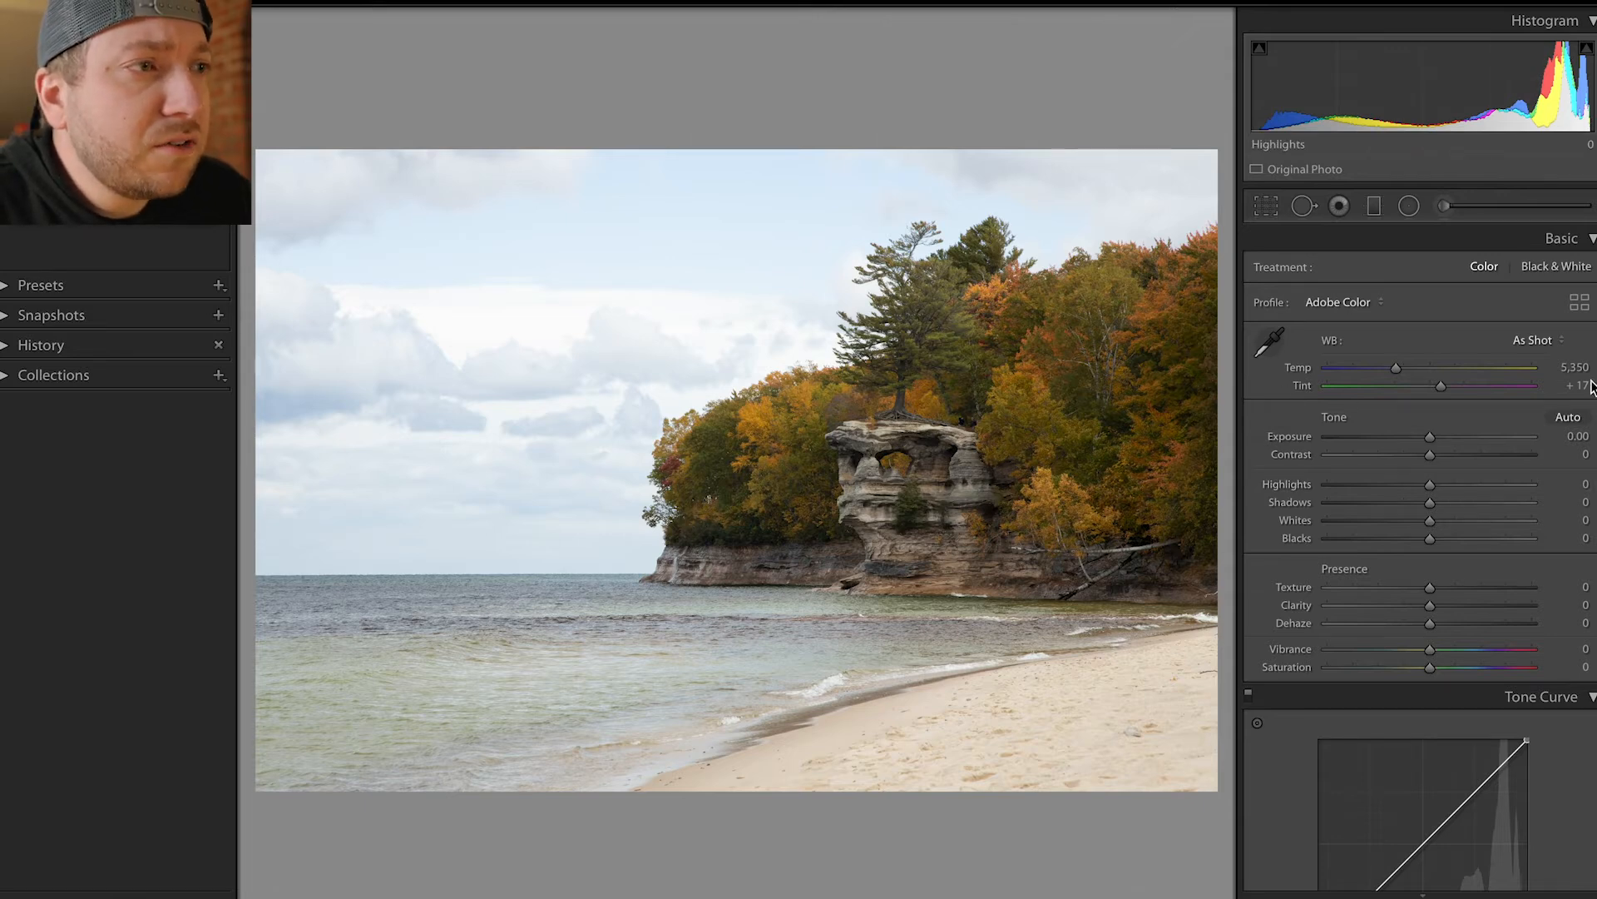
Enable profile corrections for the photo in the lens corrections settings
scroll(1523, 412, down, 5)
scroll(1495, 451, down, 10)
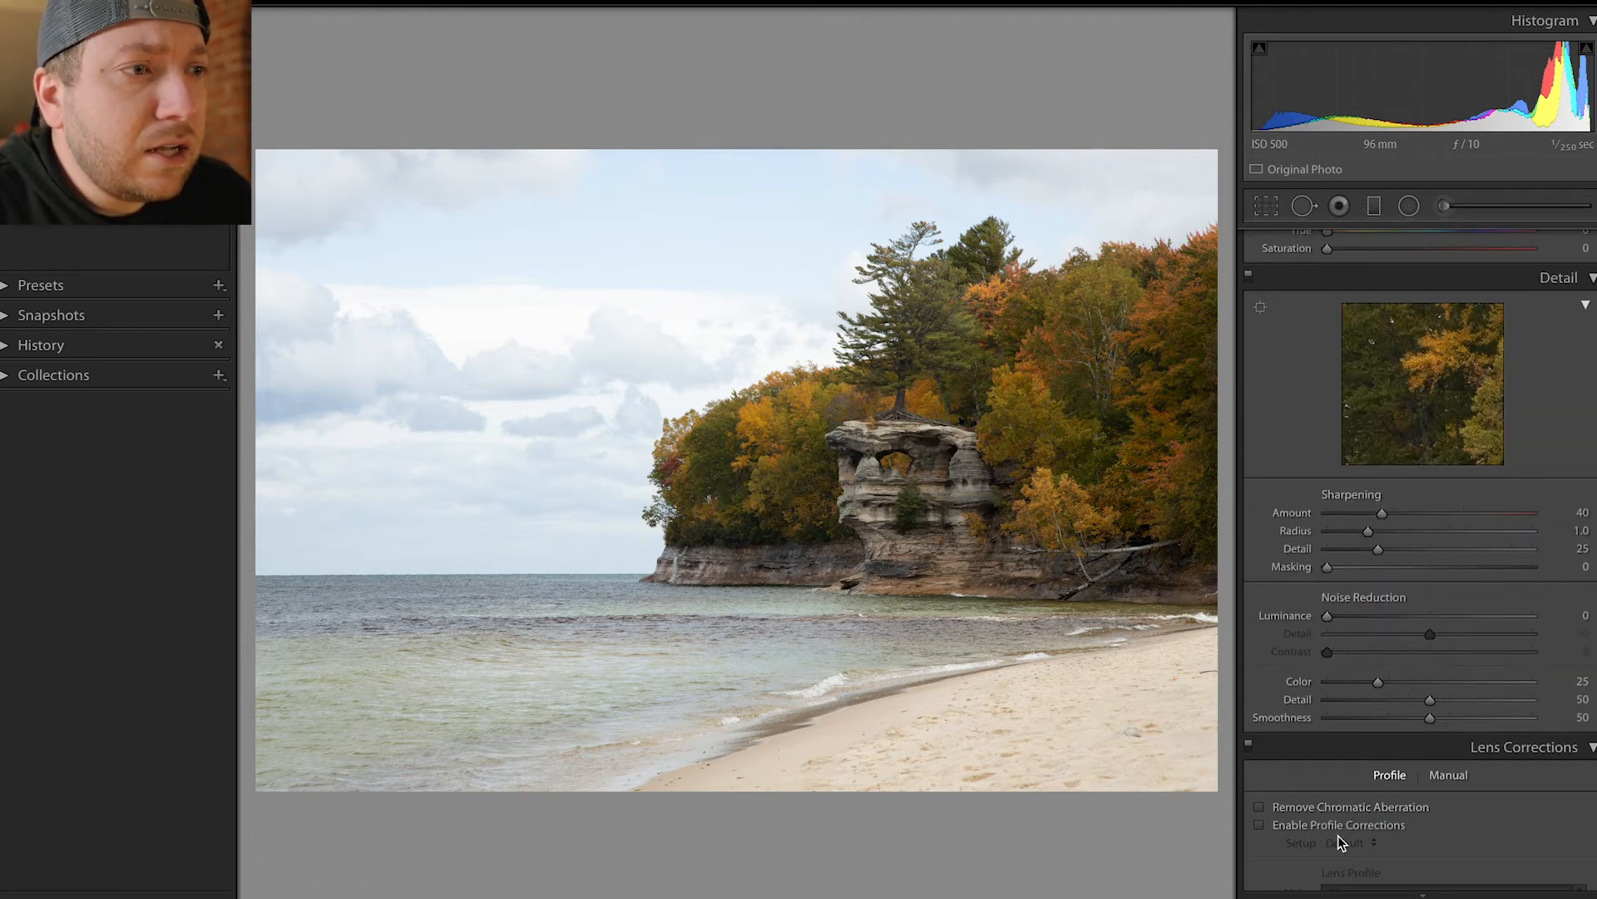
click(1336, 827)
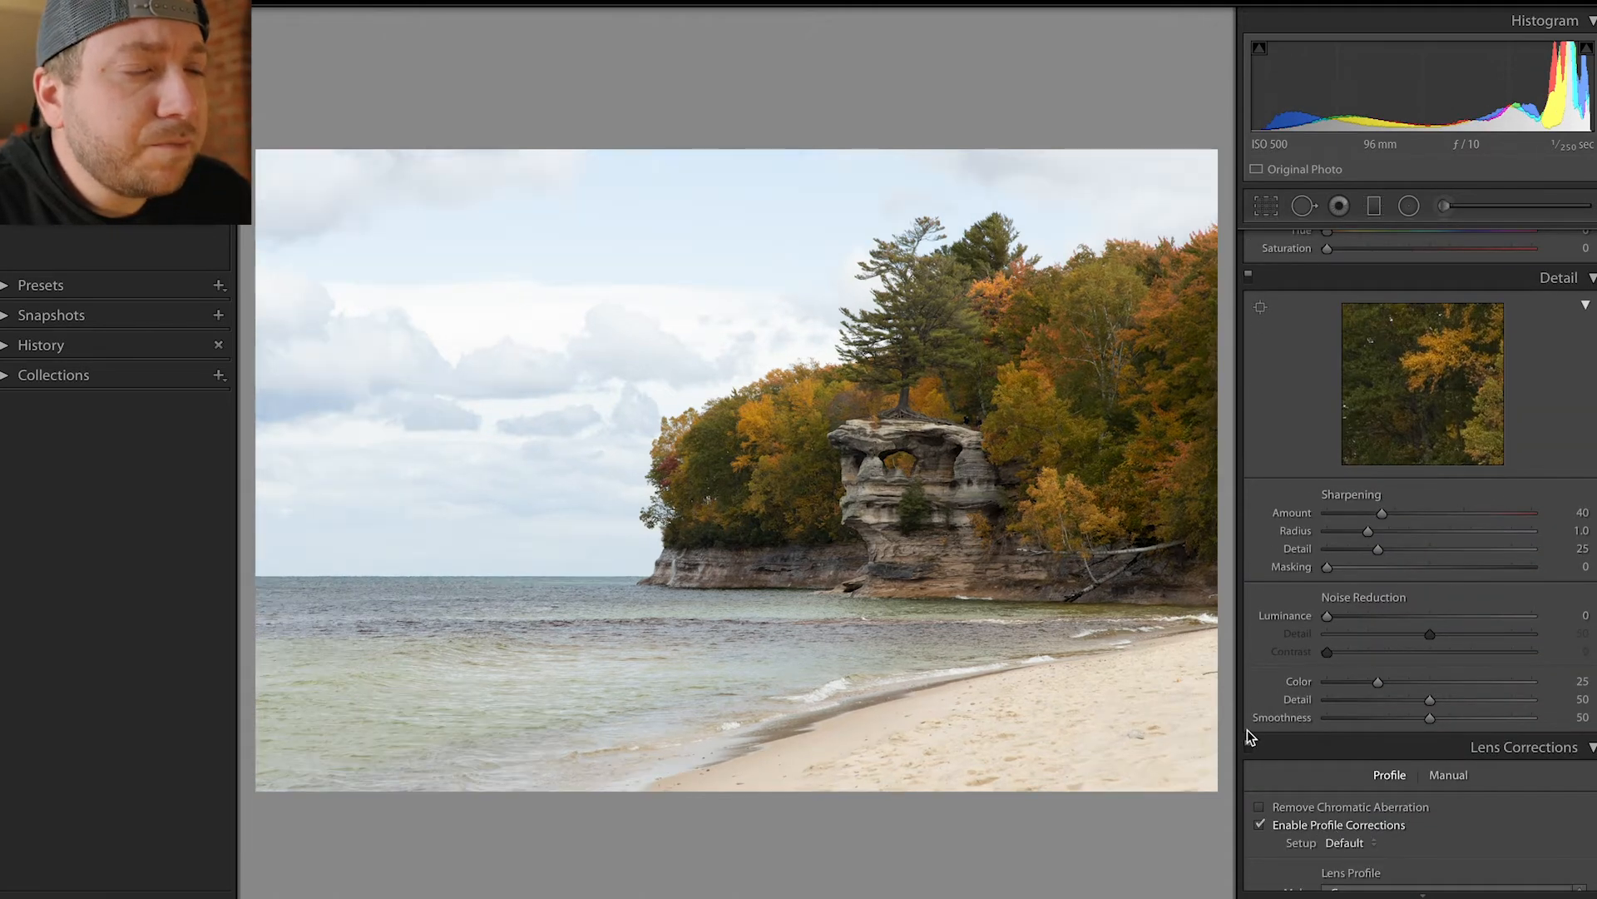
scroll(1454, 801, down, 2)
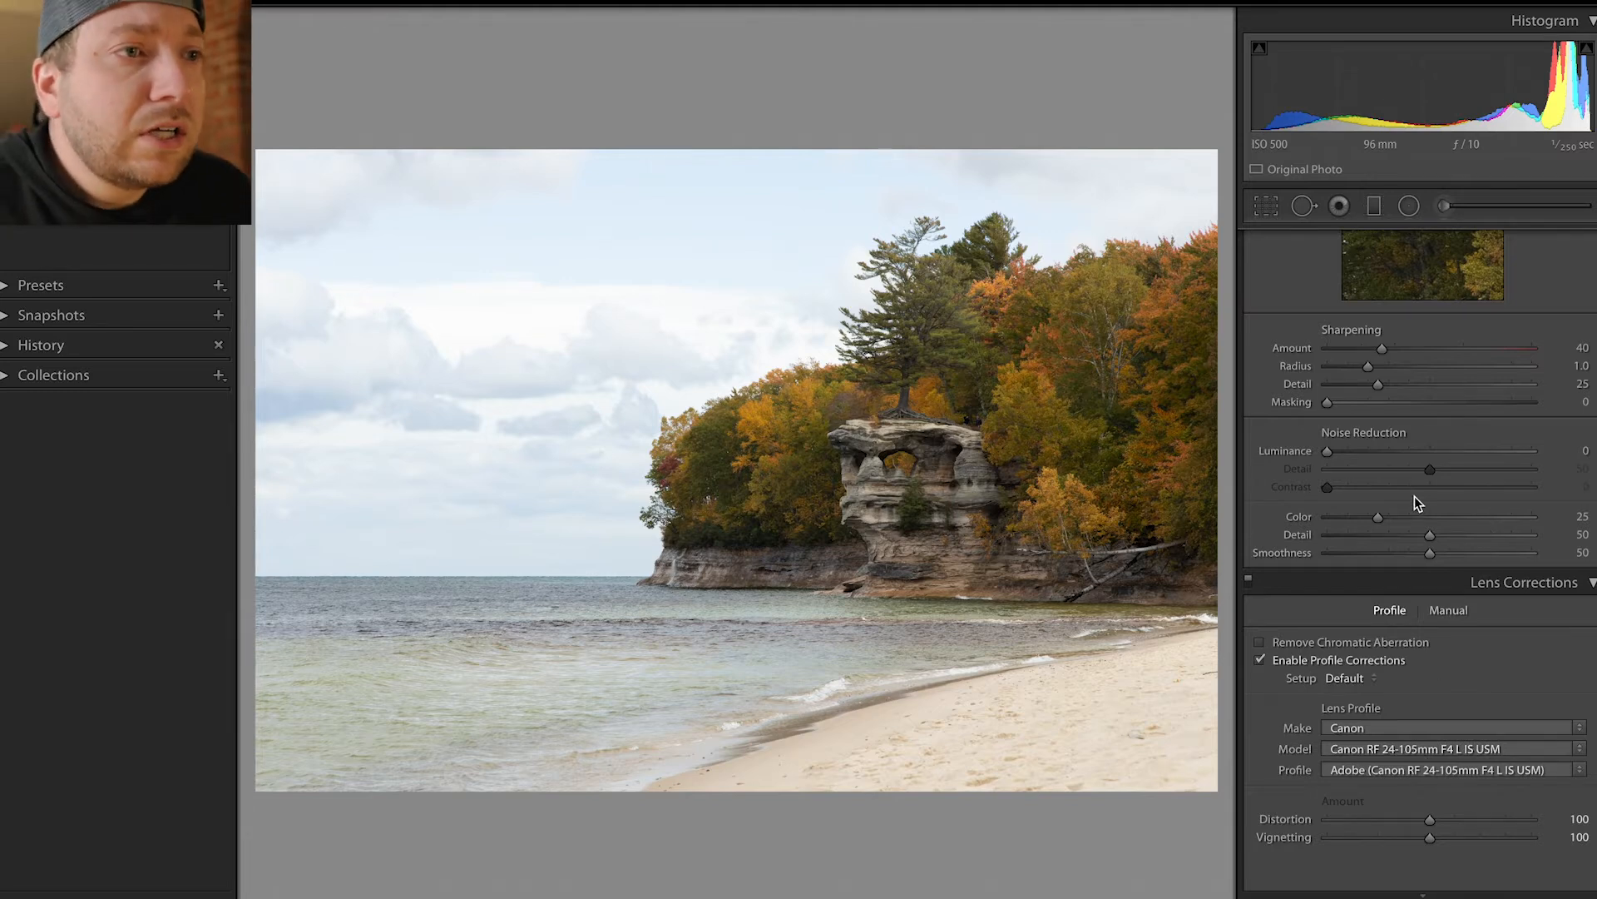
Lower Exposure to −0.40 and warm the white balance to a Temp of 5,781
scroll(1420, 566, up, 5)
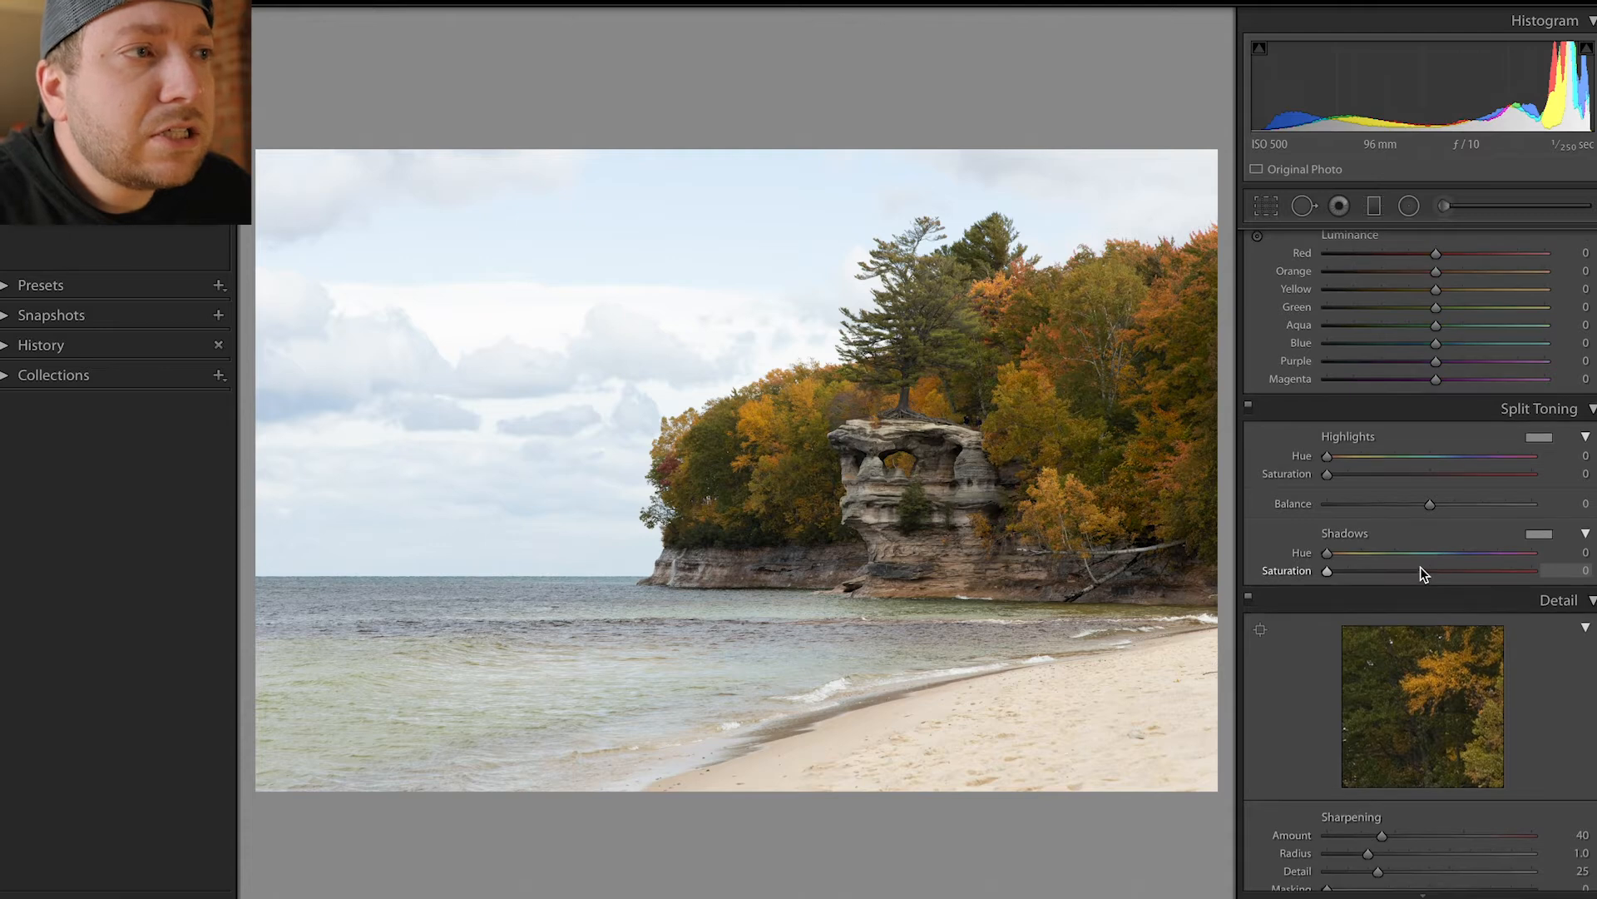
scroll(1420, 567, up, 10)
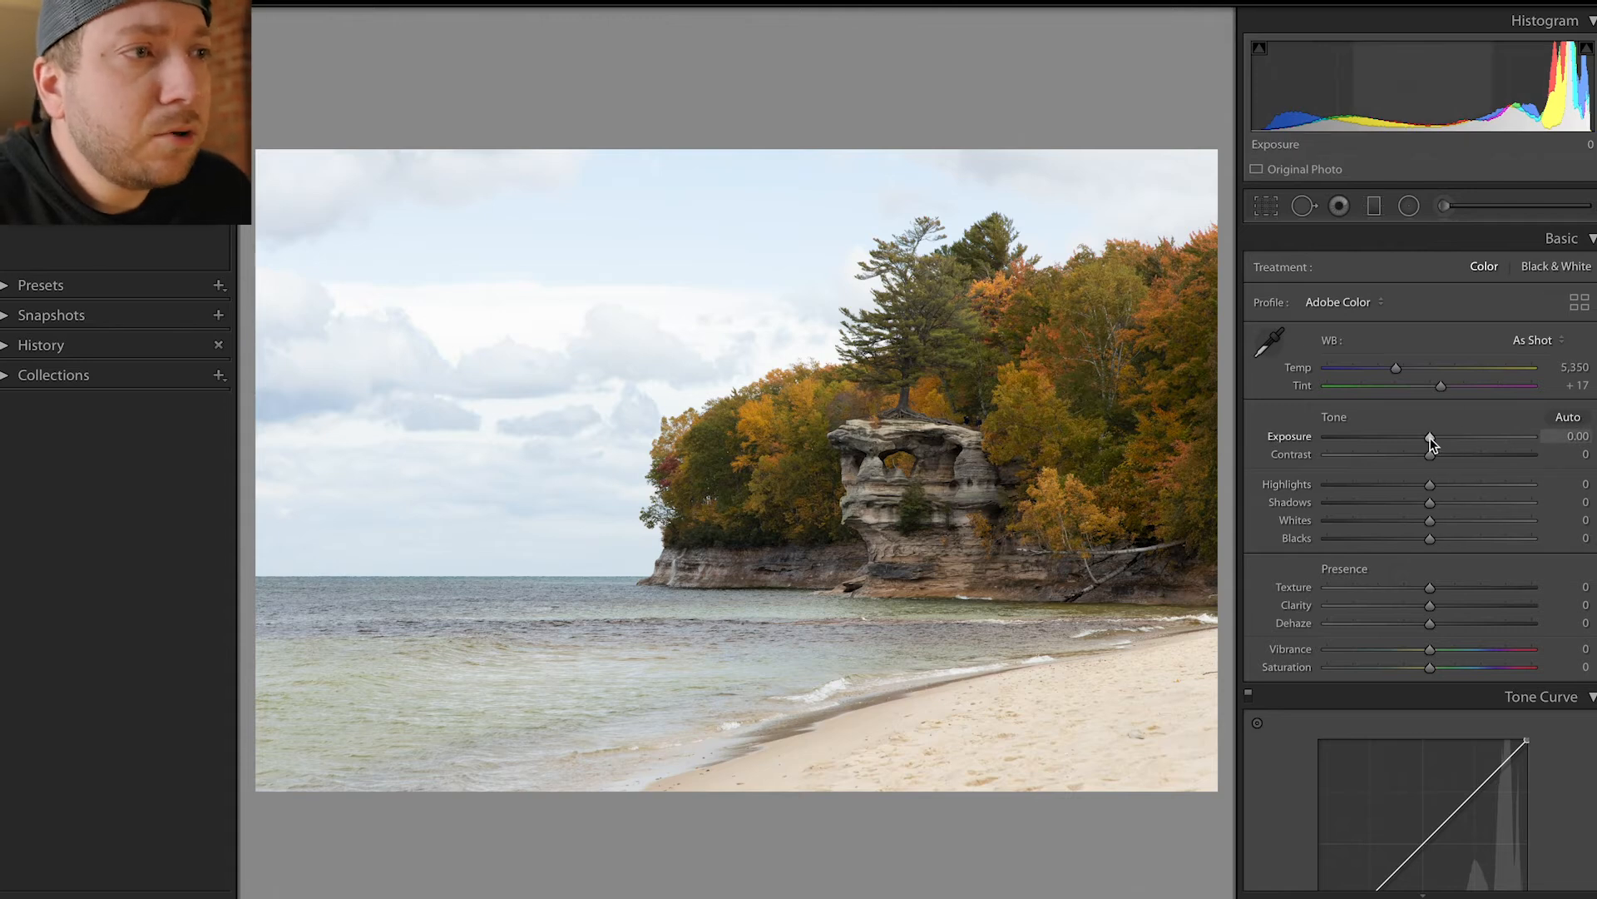
drag(1431, 438, 1421, 438)
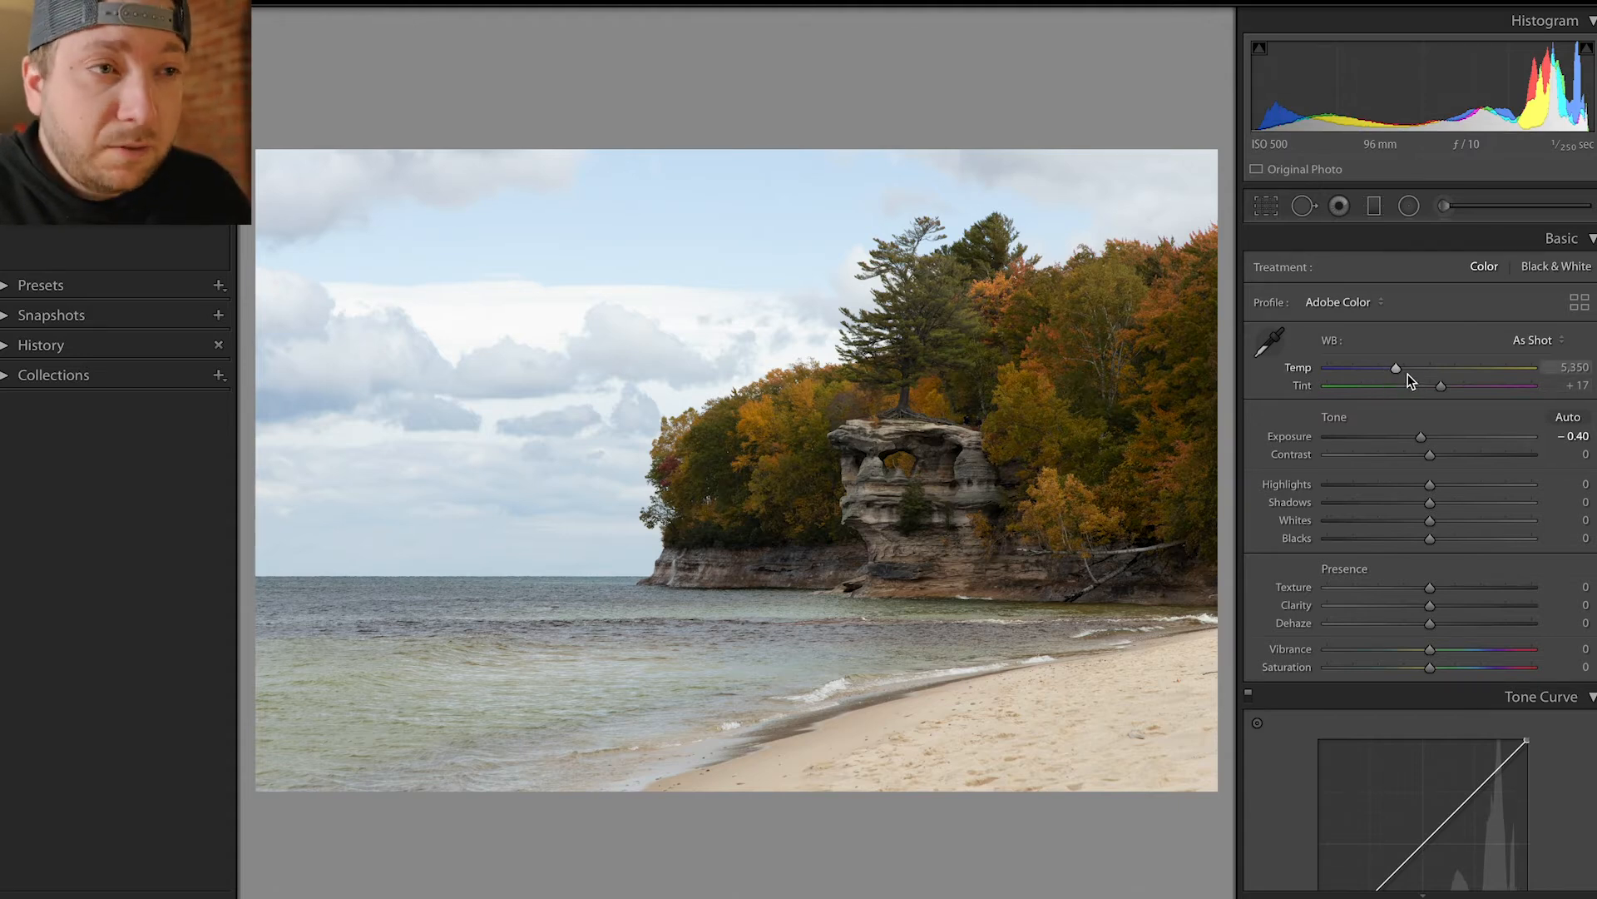
drag(1400, 368, 1409, 377)
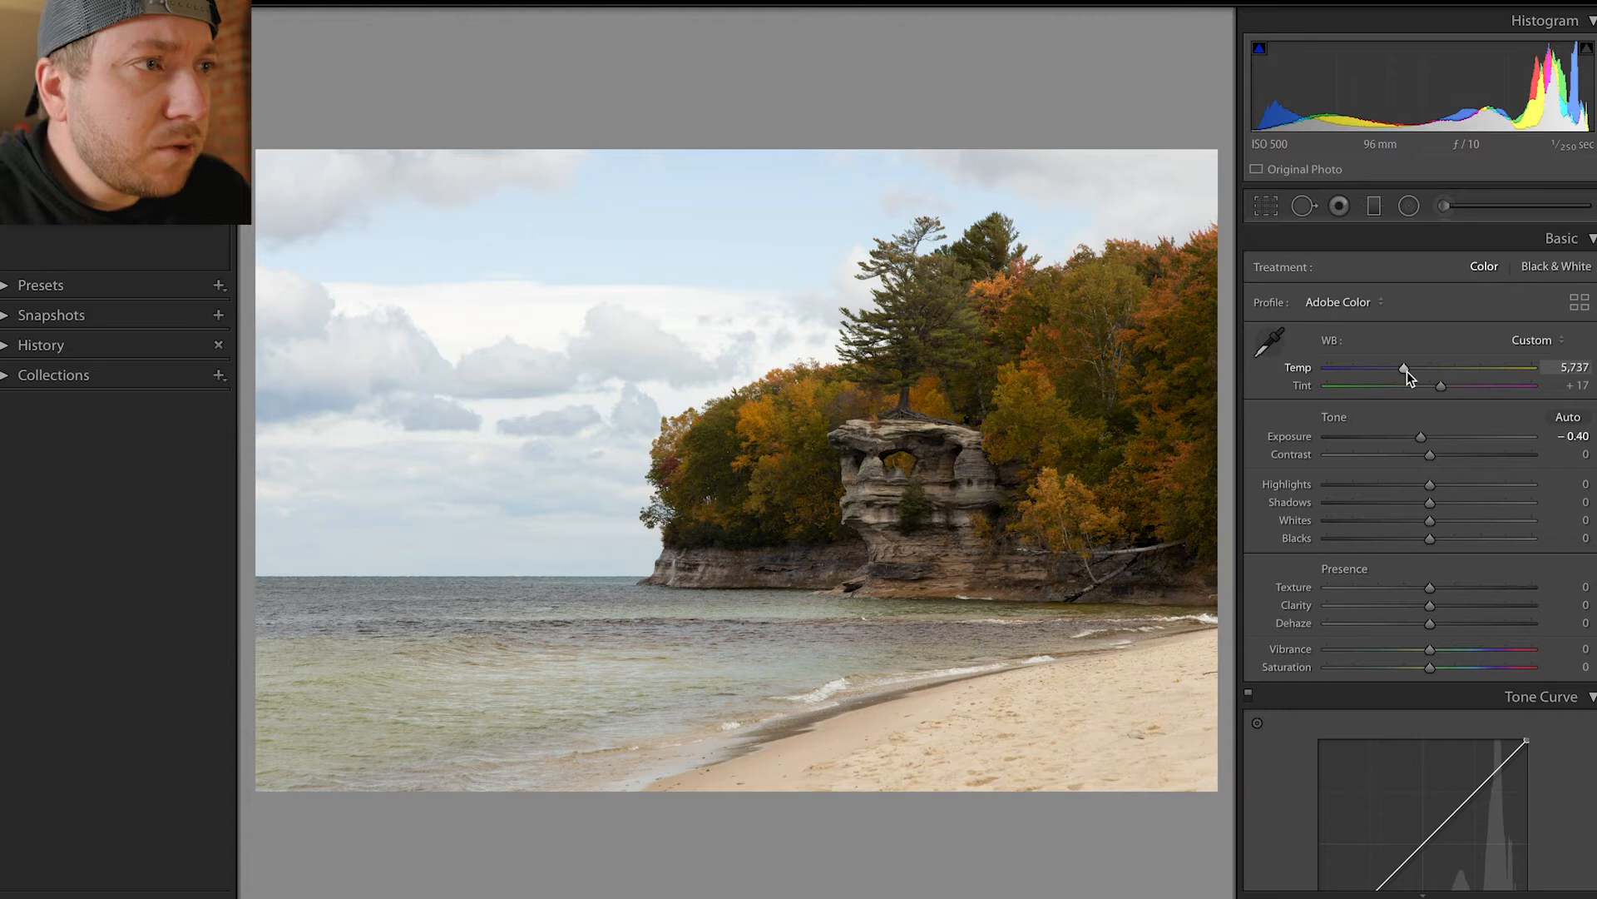
drag(1406, 371, 1408, 371)
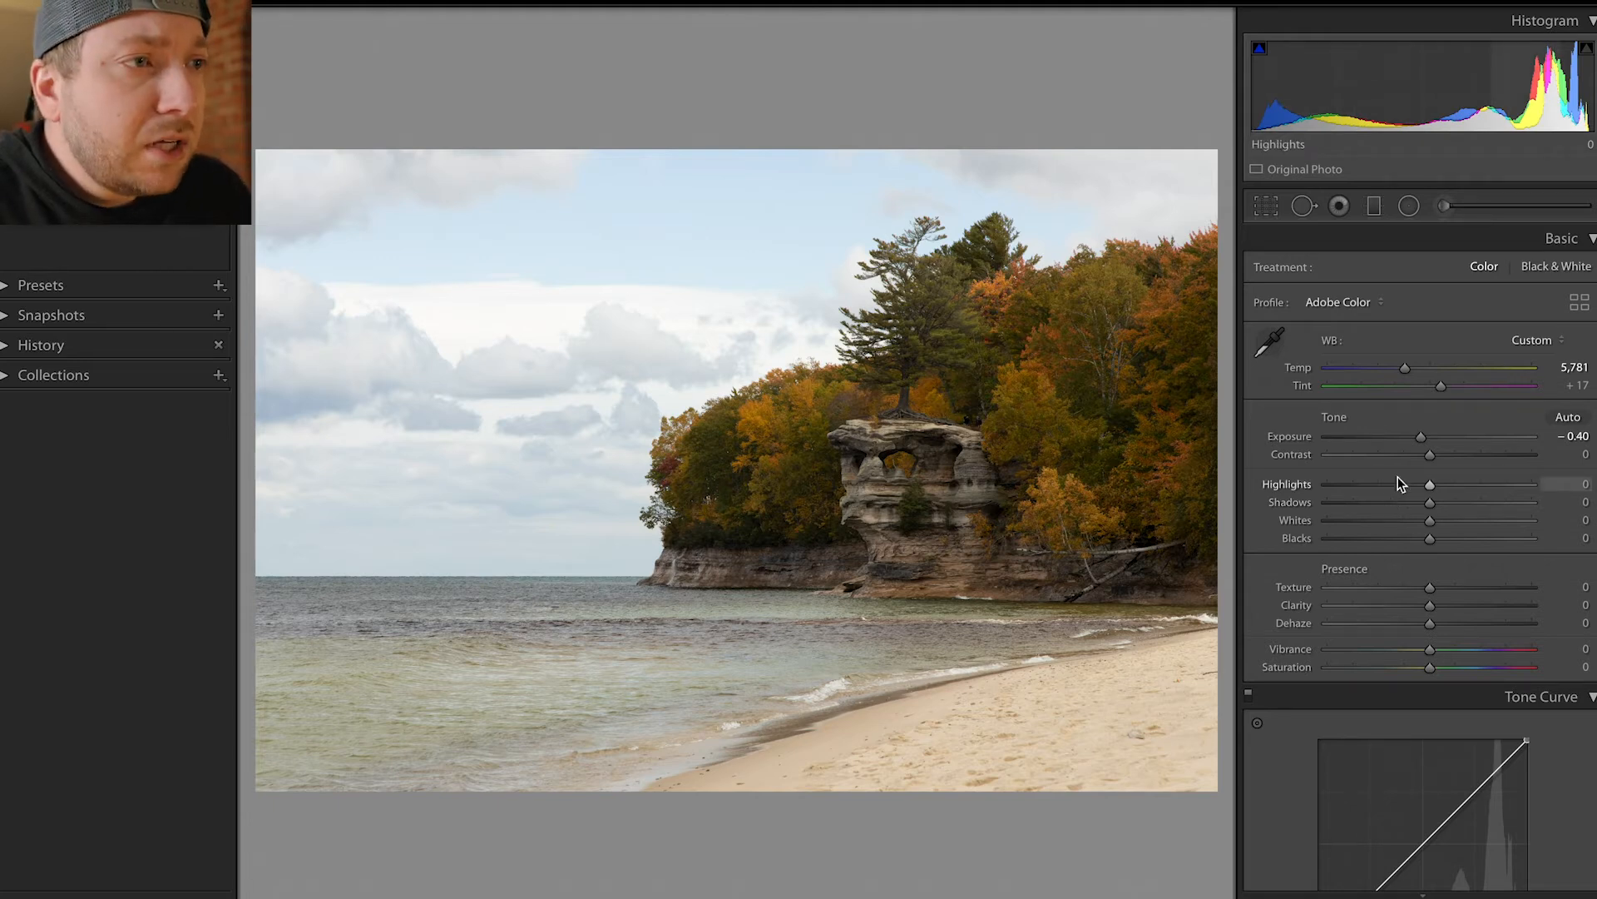
Adjust the photo's tone: Contrast +4, Highlights −96, Shadows +45, Whites +25 and Blacks −30
drag(1431, 457, 1436, 456)
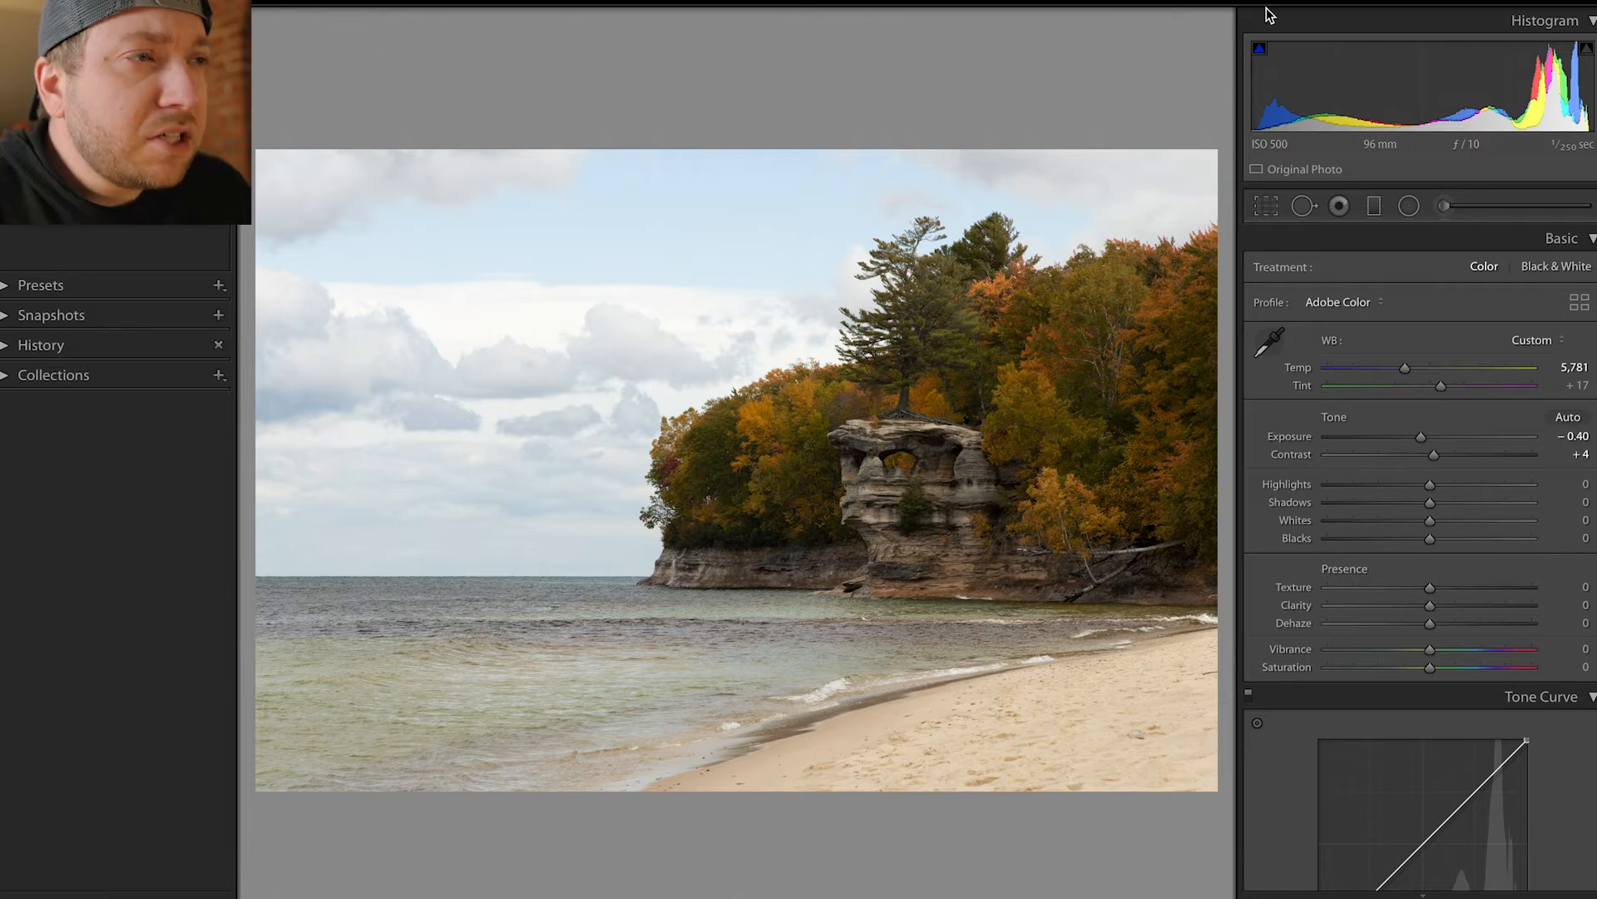
mouse_move(1259, 53)
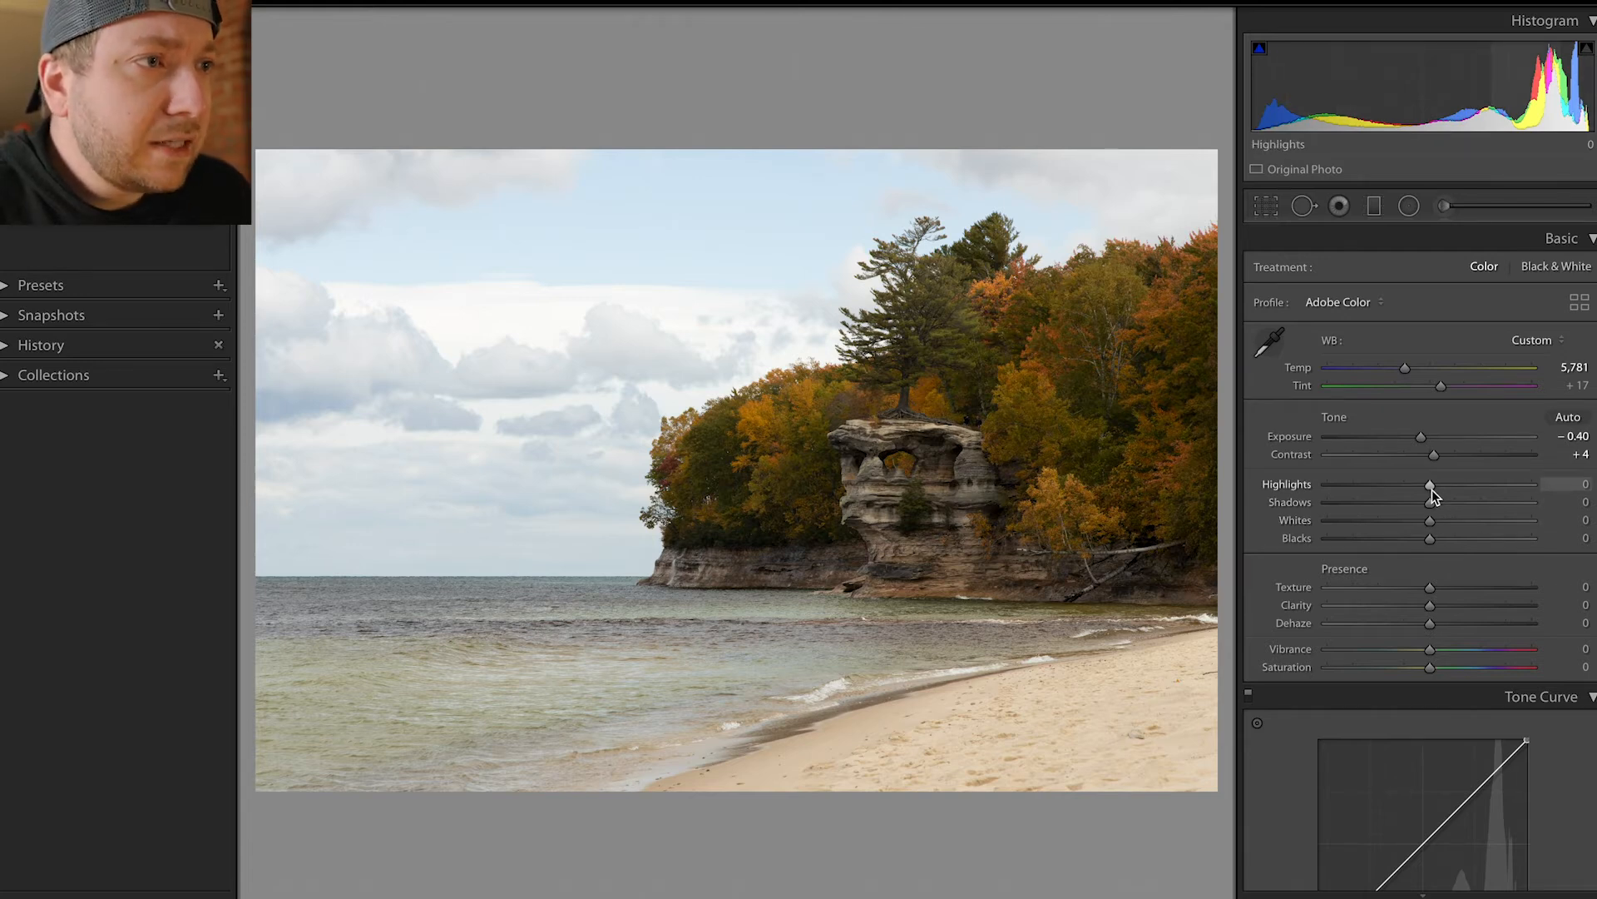
drag(1431, 490, 1331, 498)
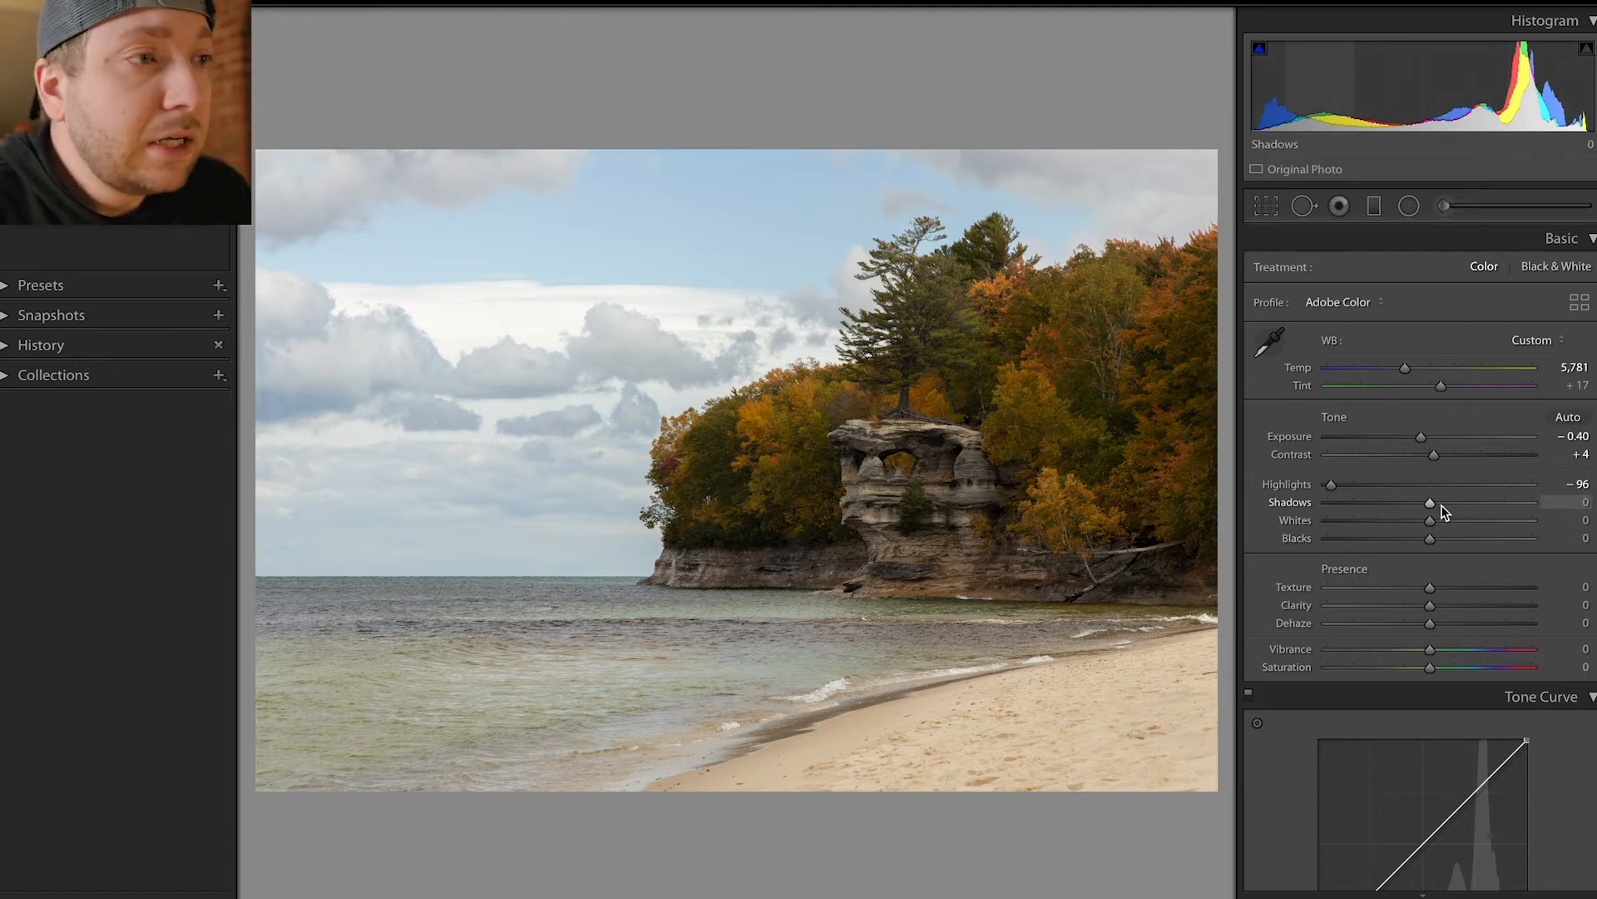
drag(1440, 506, 1475, 503)
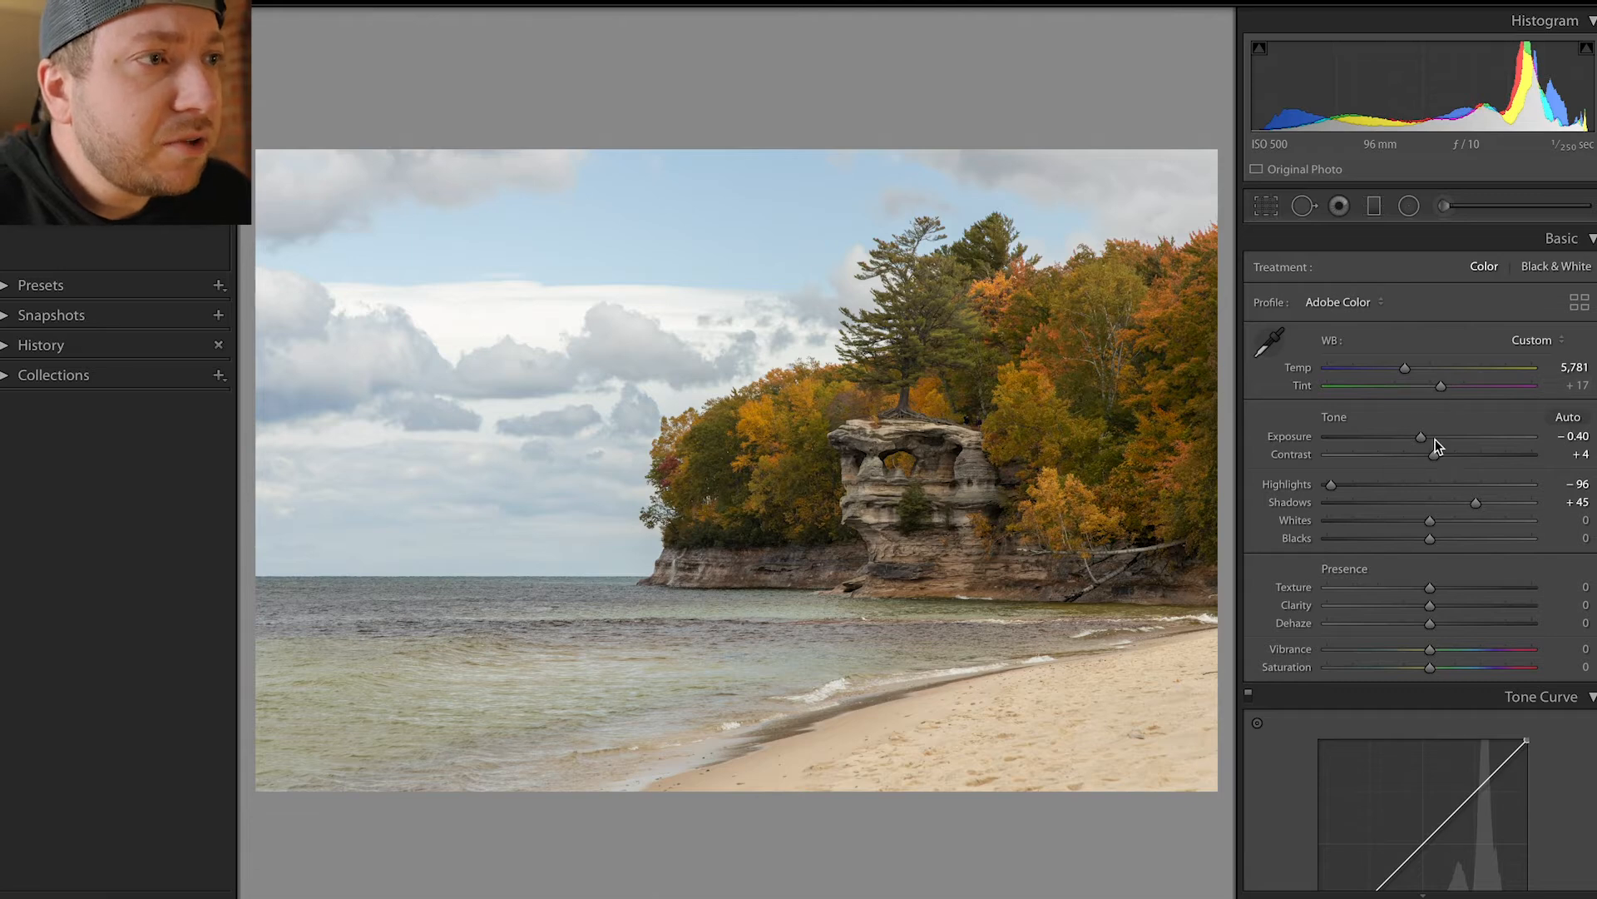
drag(1432, 522, 1410, 550)
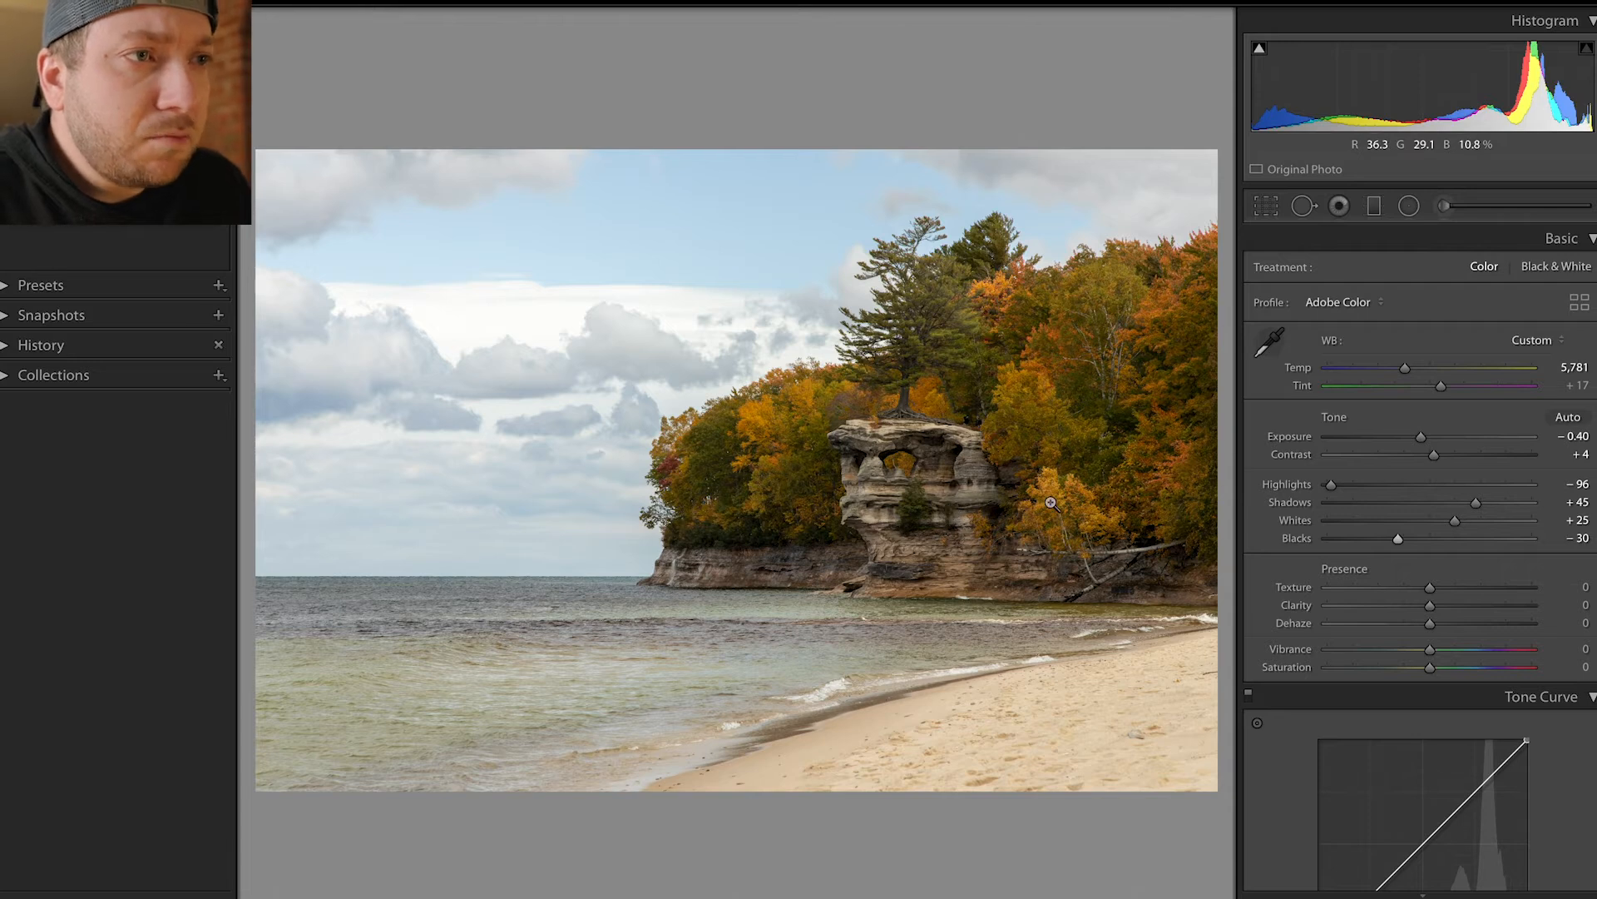
Compare the edited photo with its unedited before version
key(backslash)
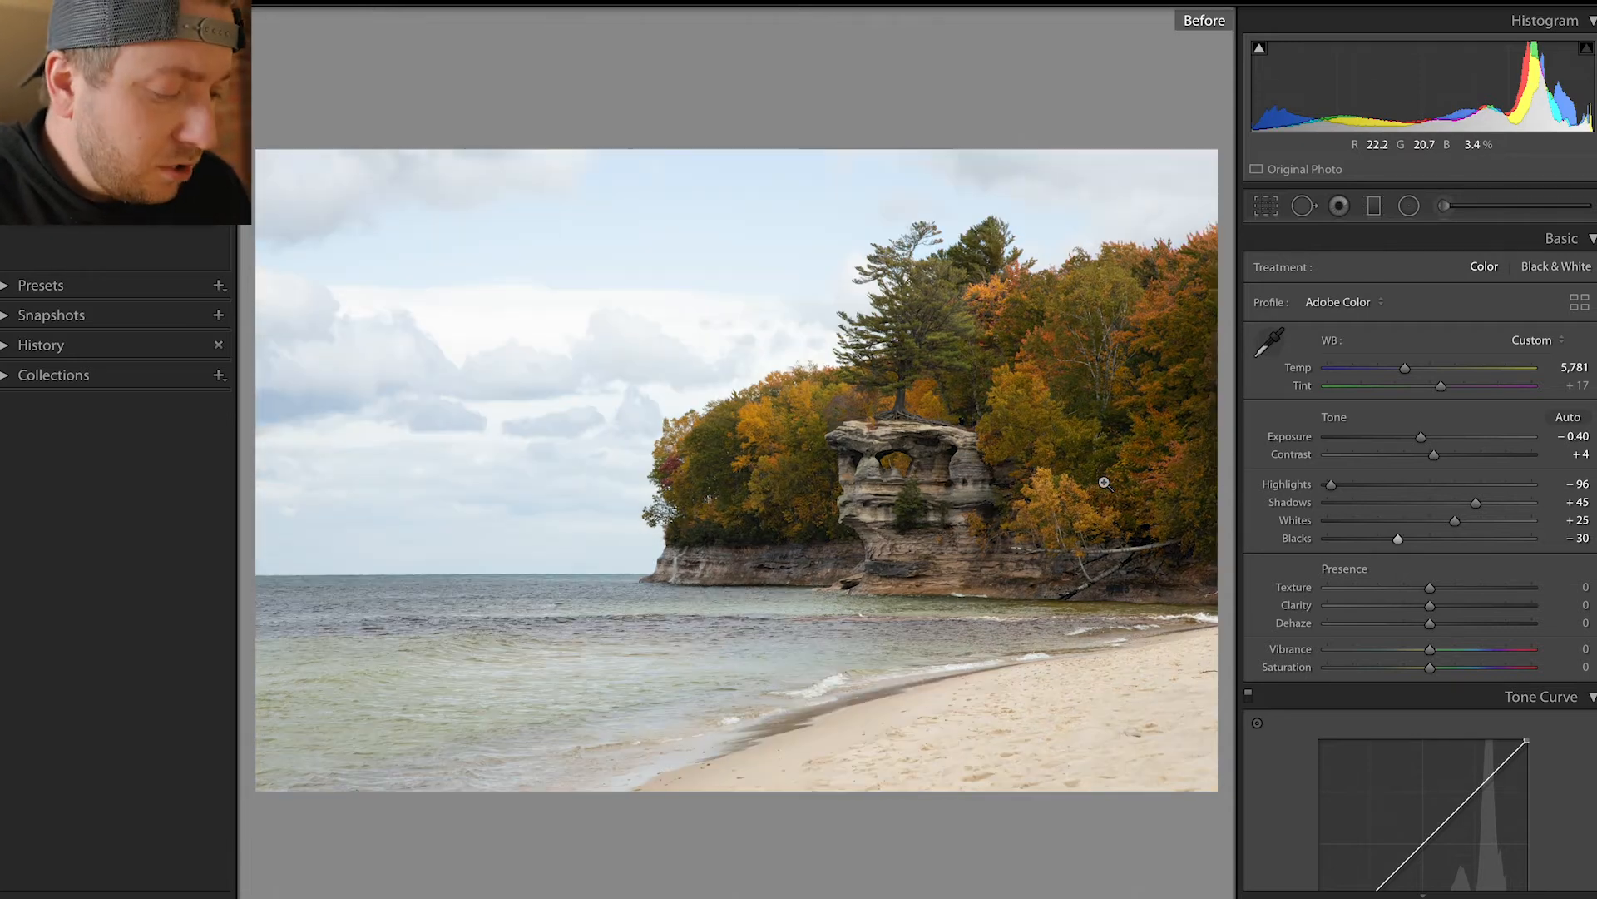
key(backslash)
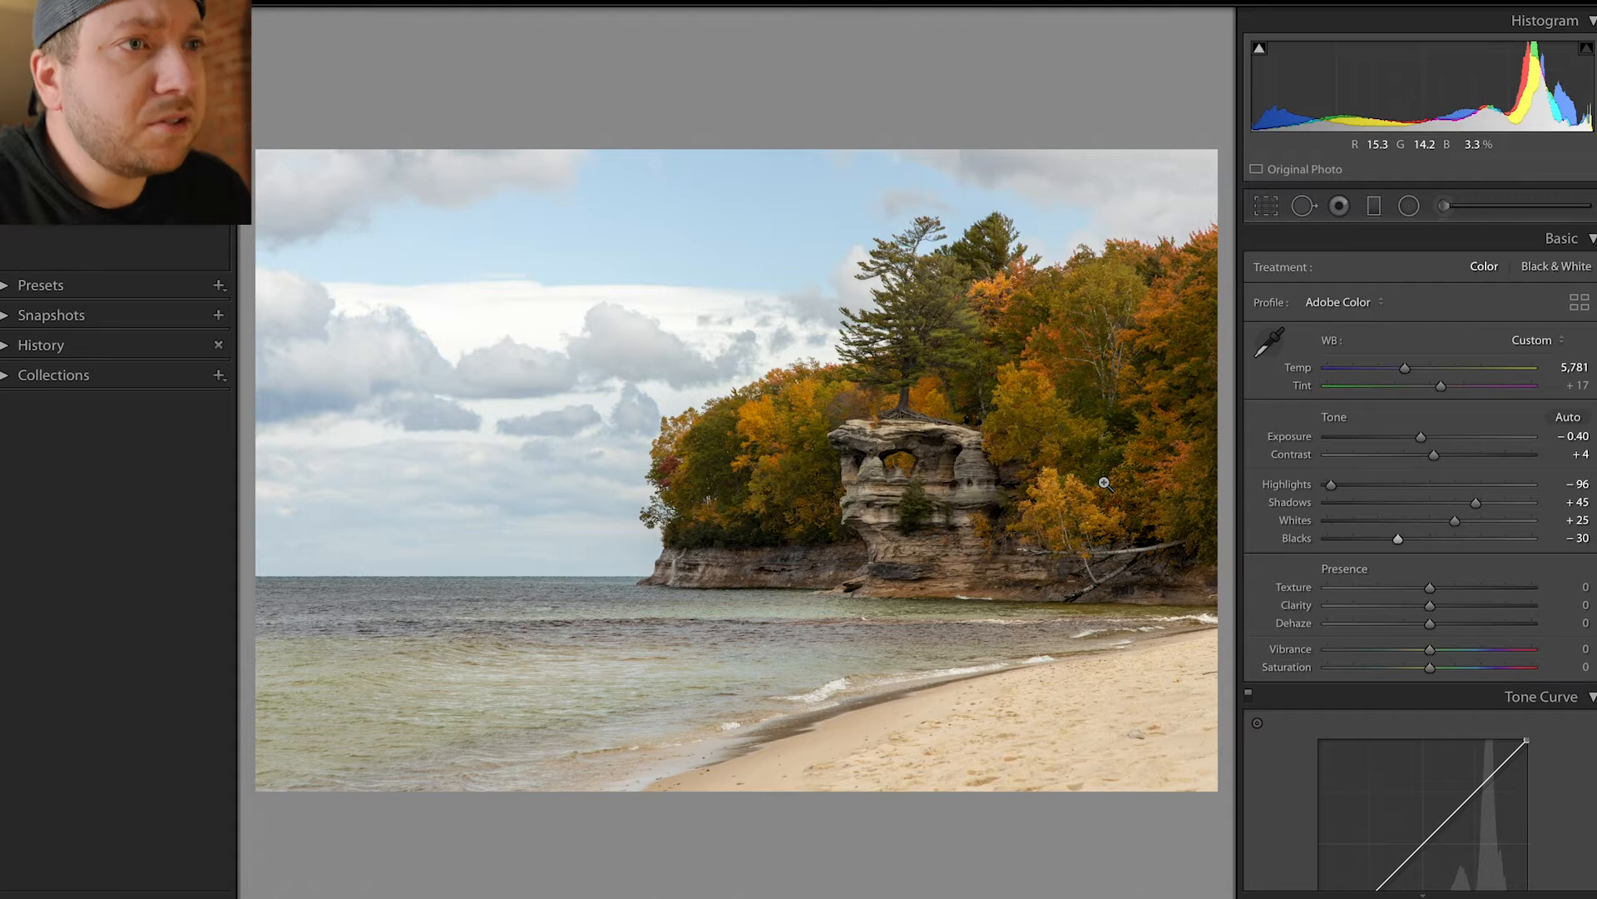
key(backslash)
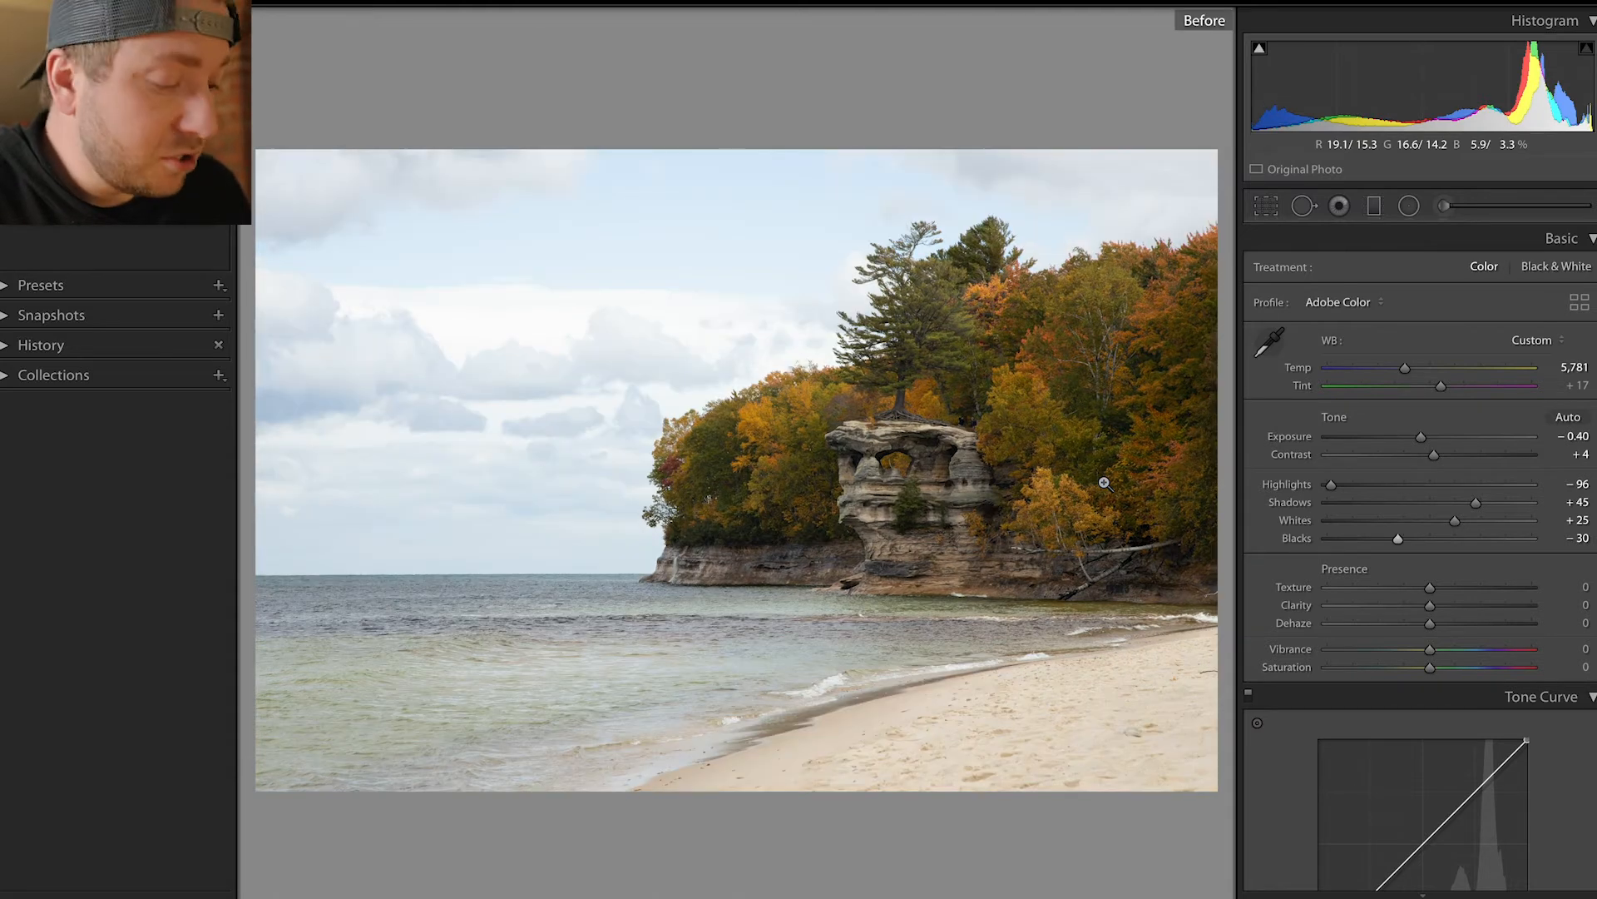
key(backslash)
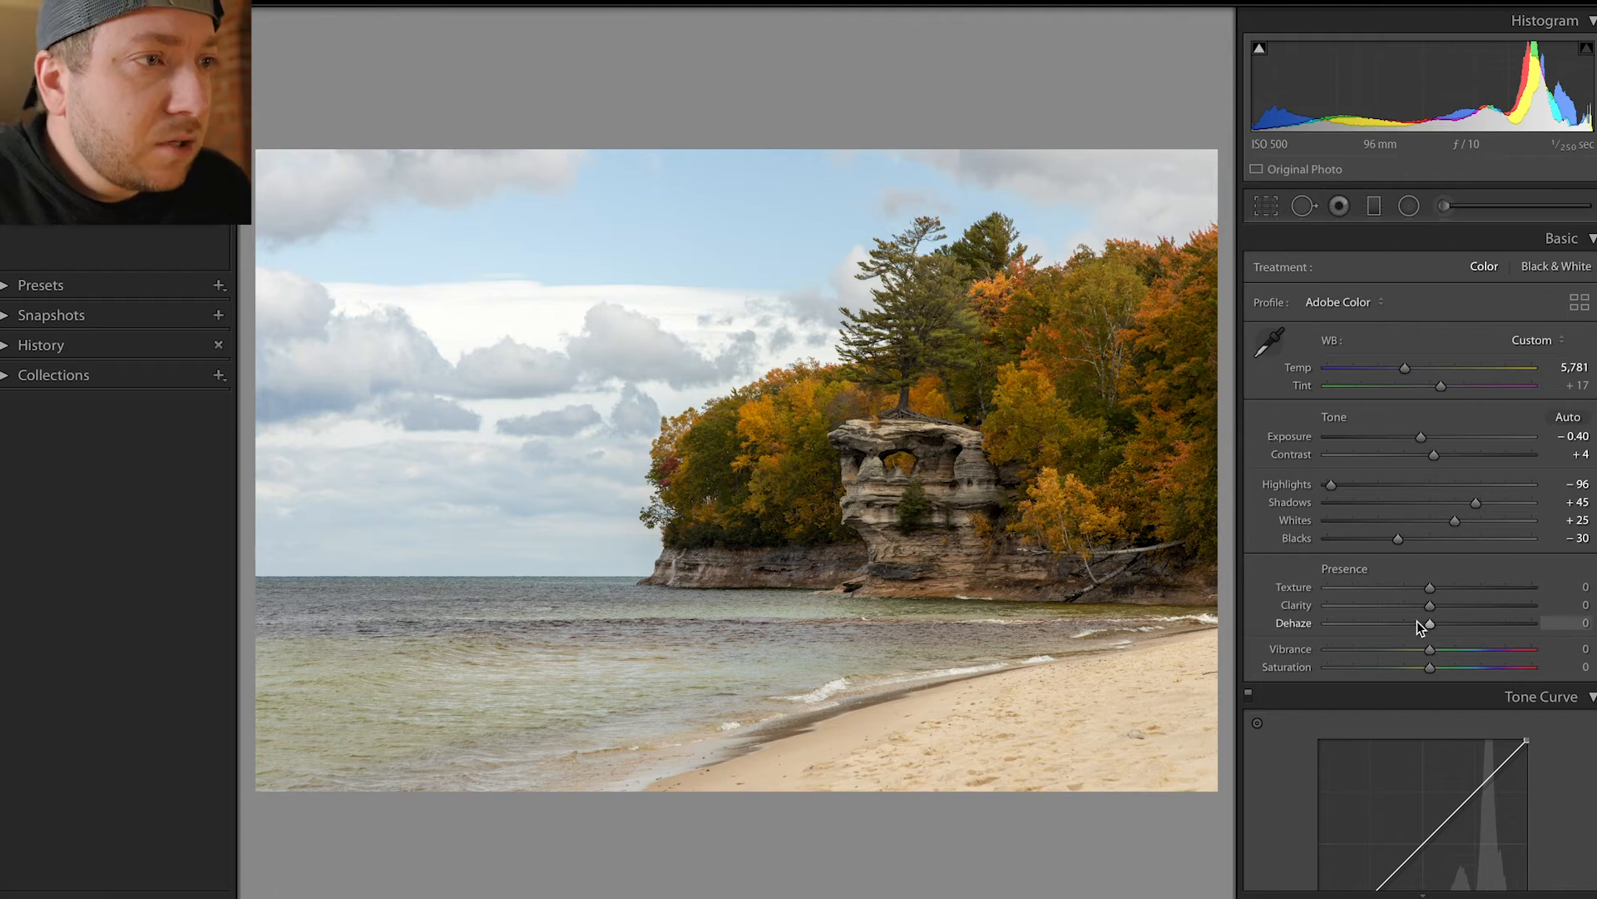
Try stronger Clarity up to +75, and settle on a Clarity of +20
drag(1430, 609, 1450, 609)
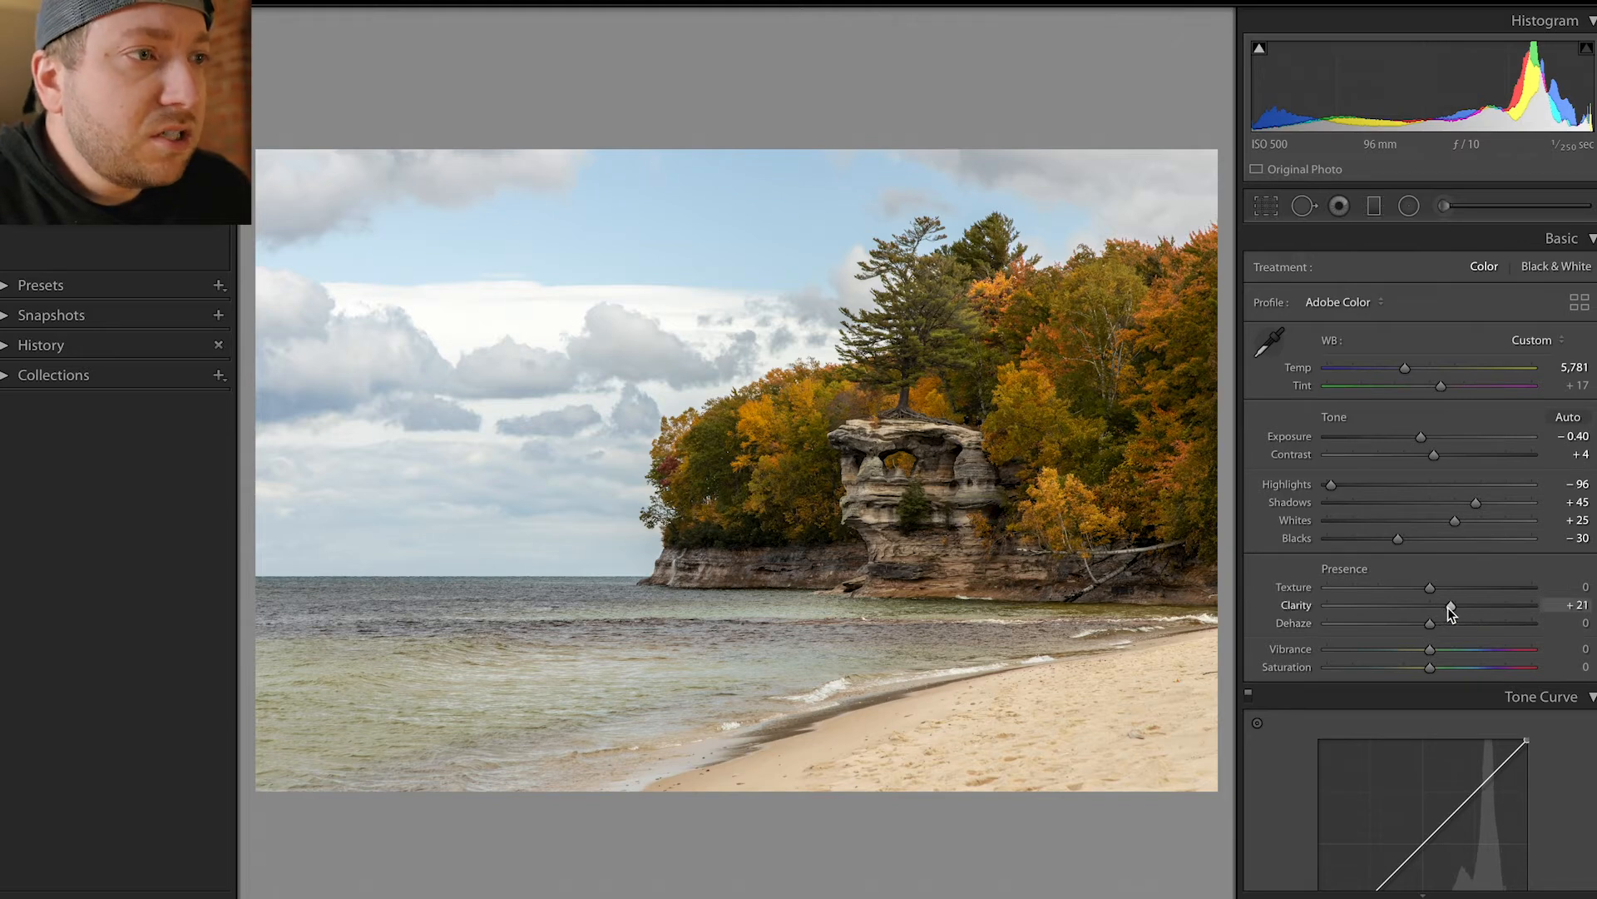
drag(1444, 607, 1503, 608)
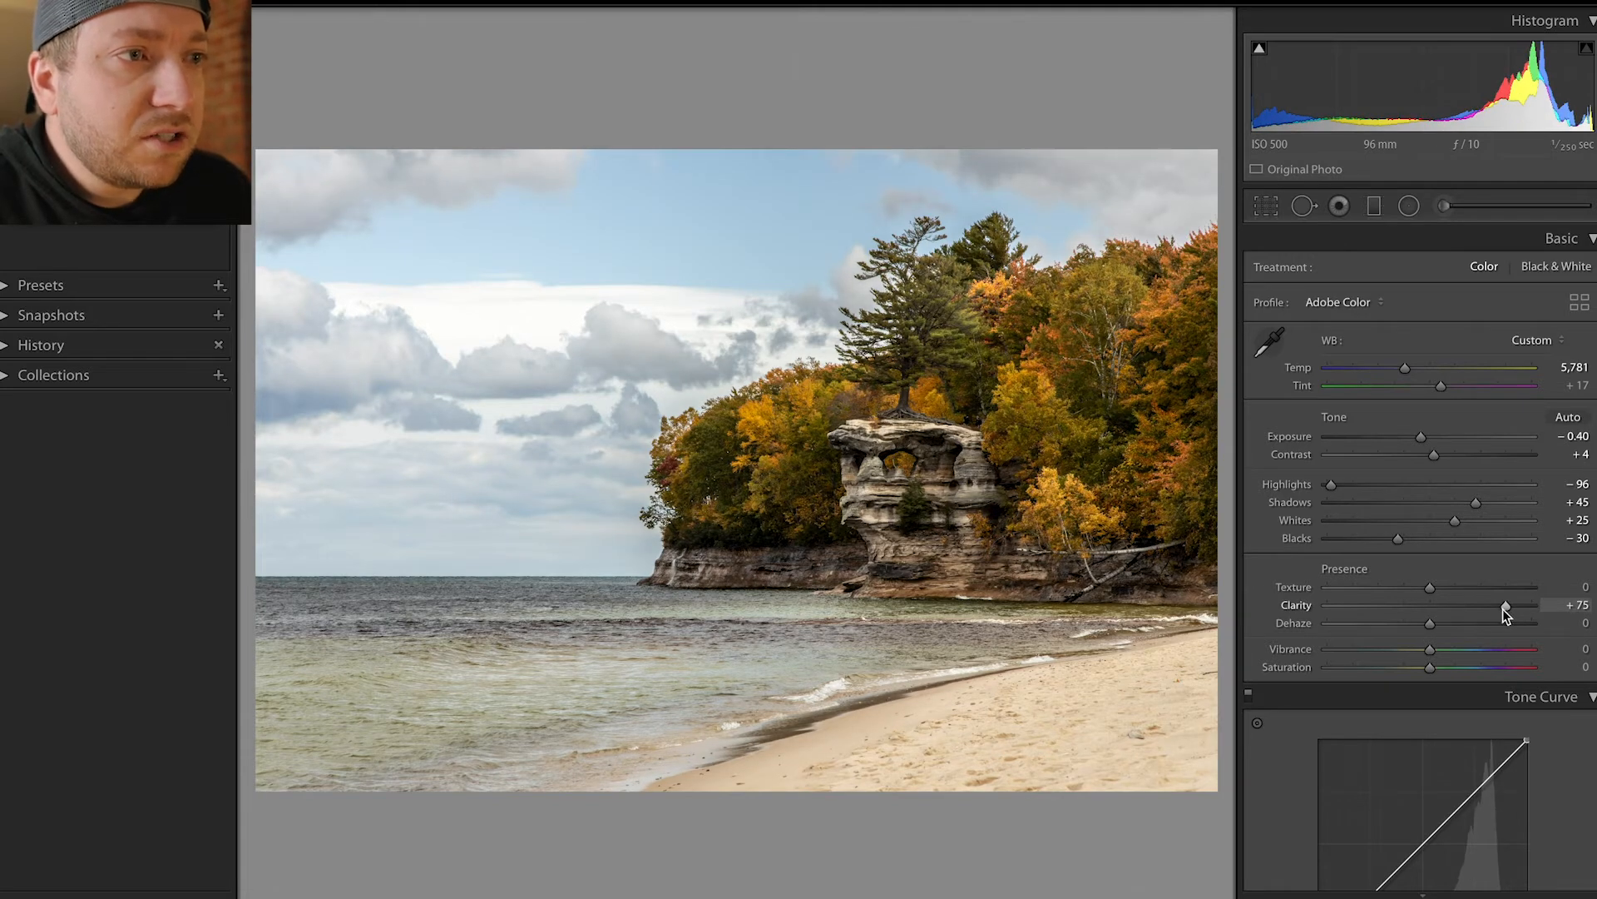
drag(1499, 609, 1456, 611)
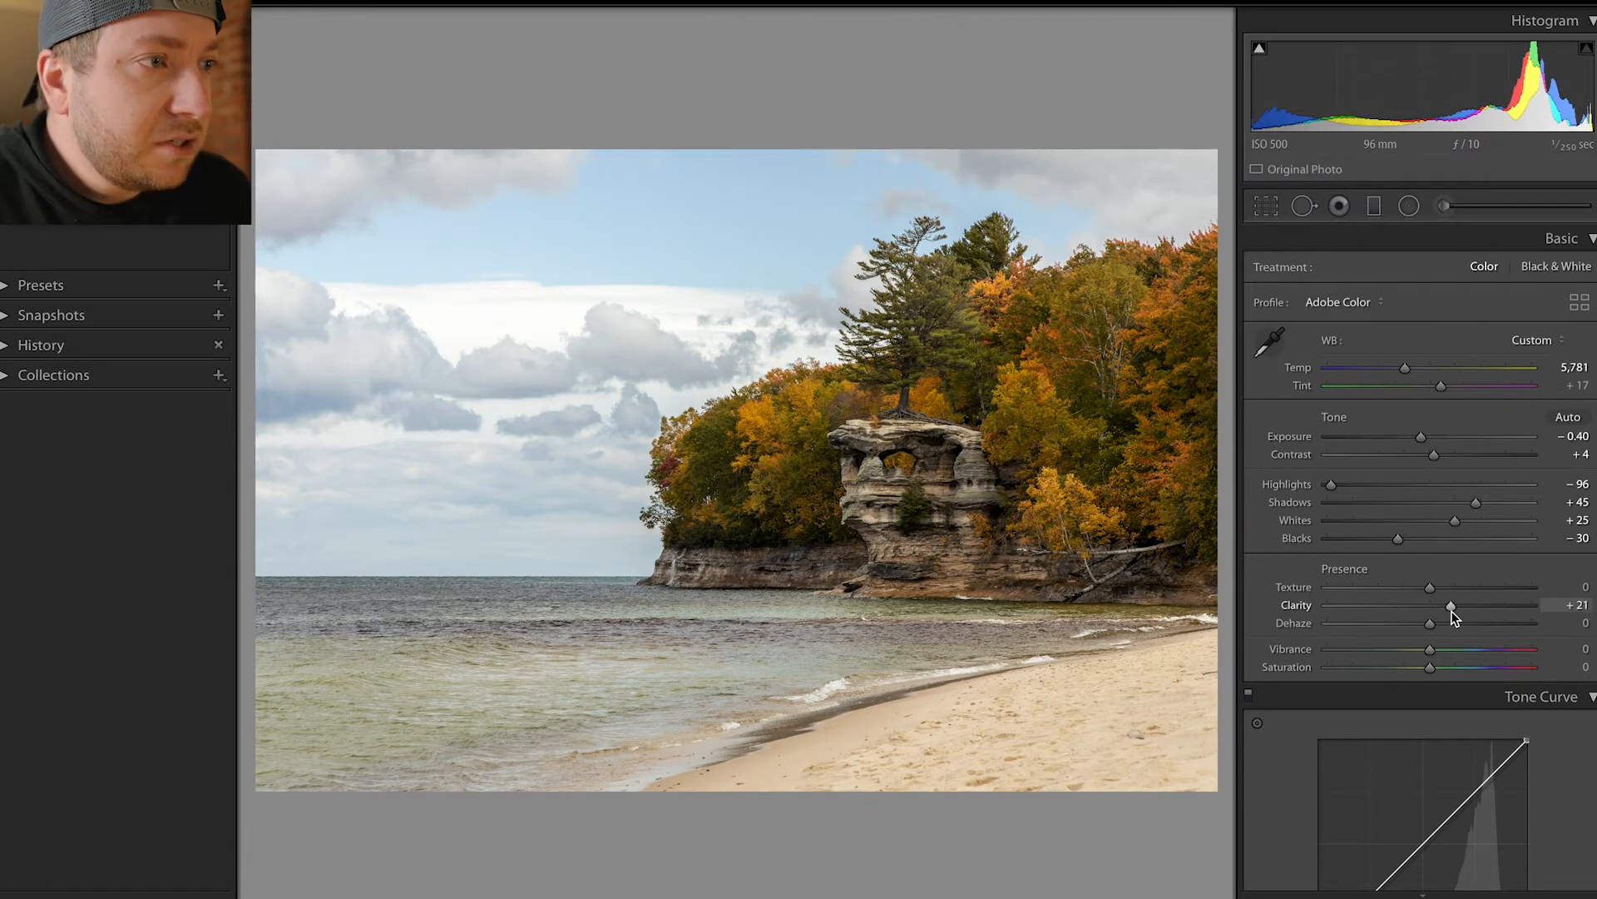
drag(1451, 611, 1448, 612)
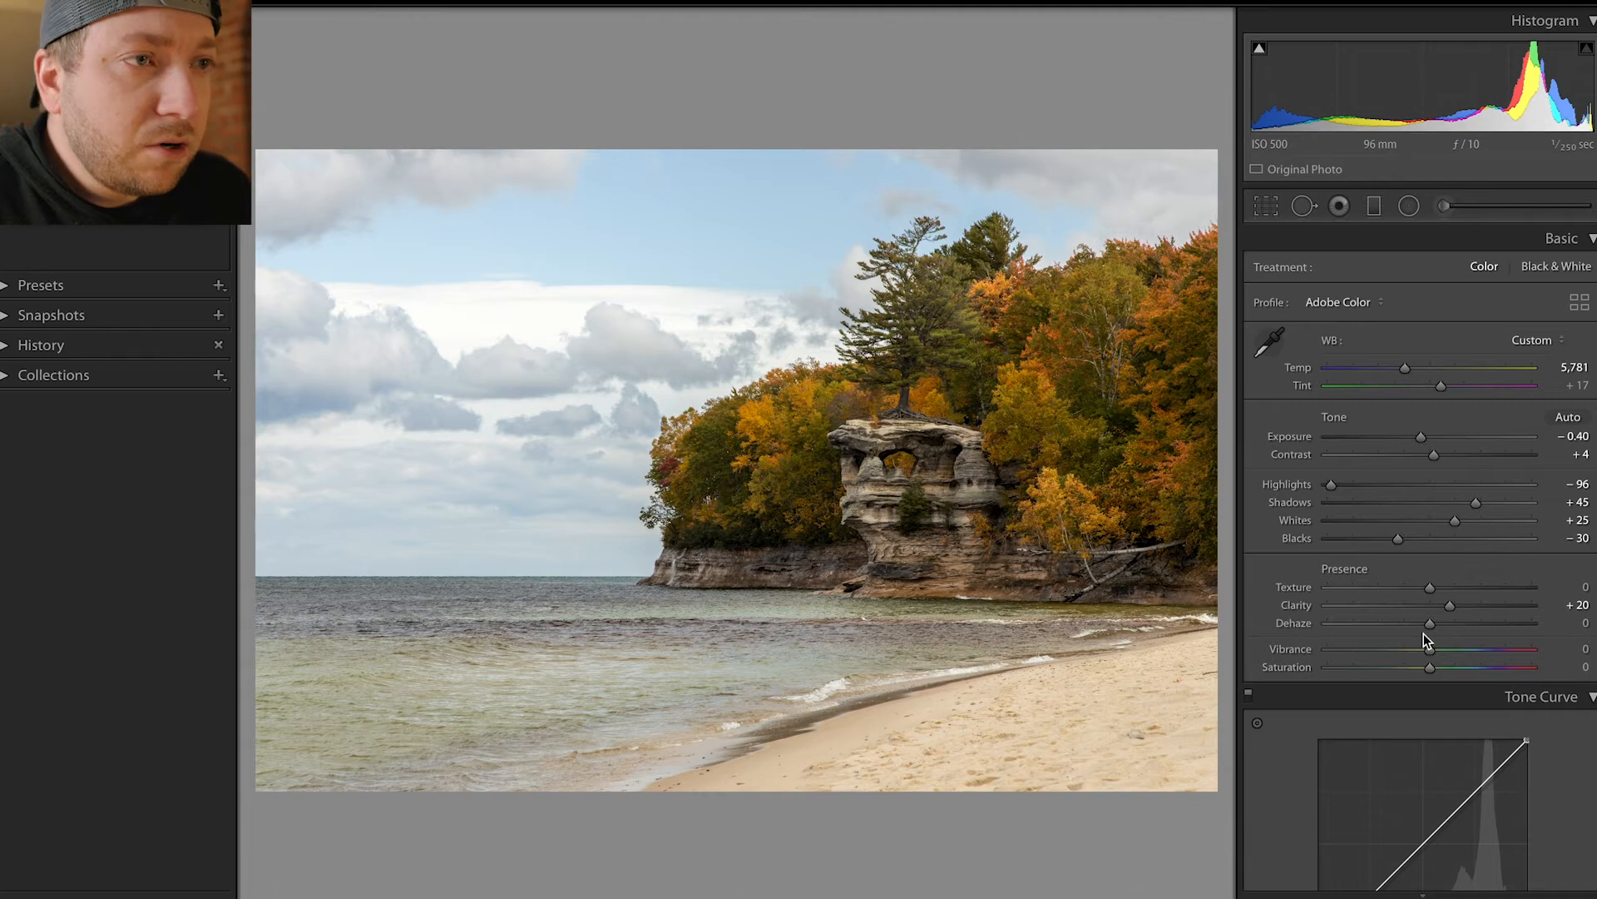
Inspect the rock formation up close, and set Dehaze to +8 and Vibrance to +20
click(944, 517)
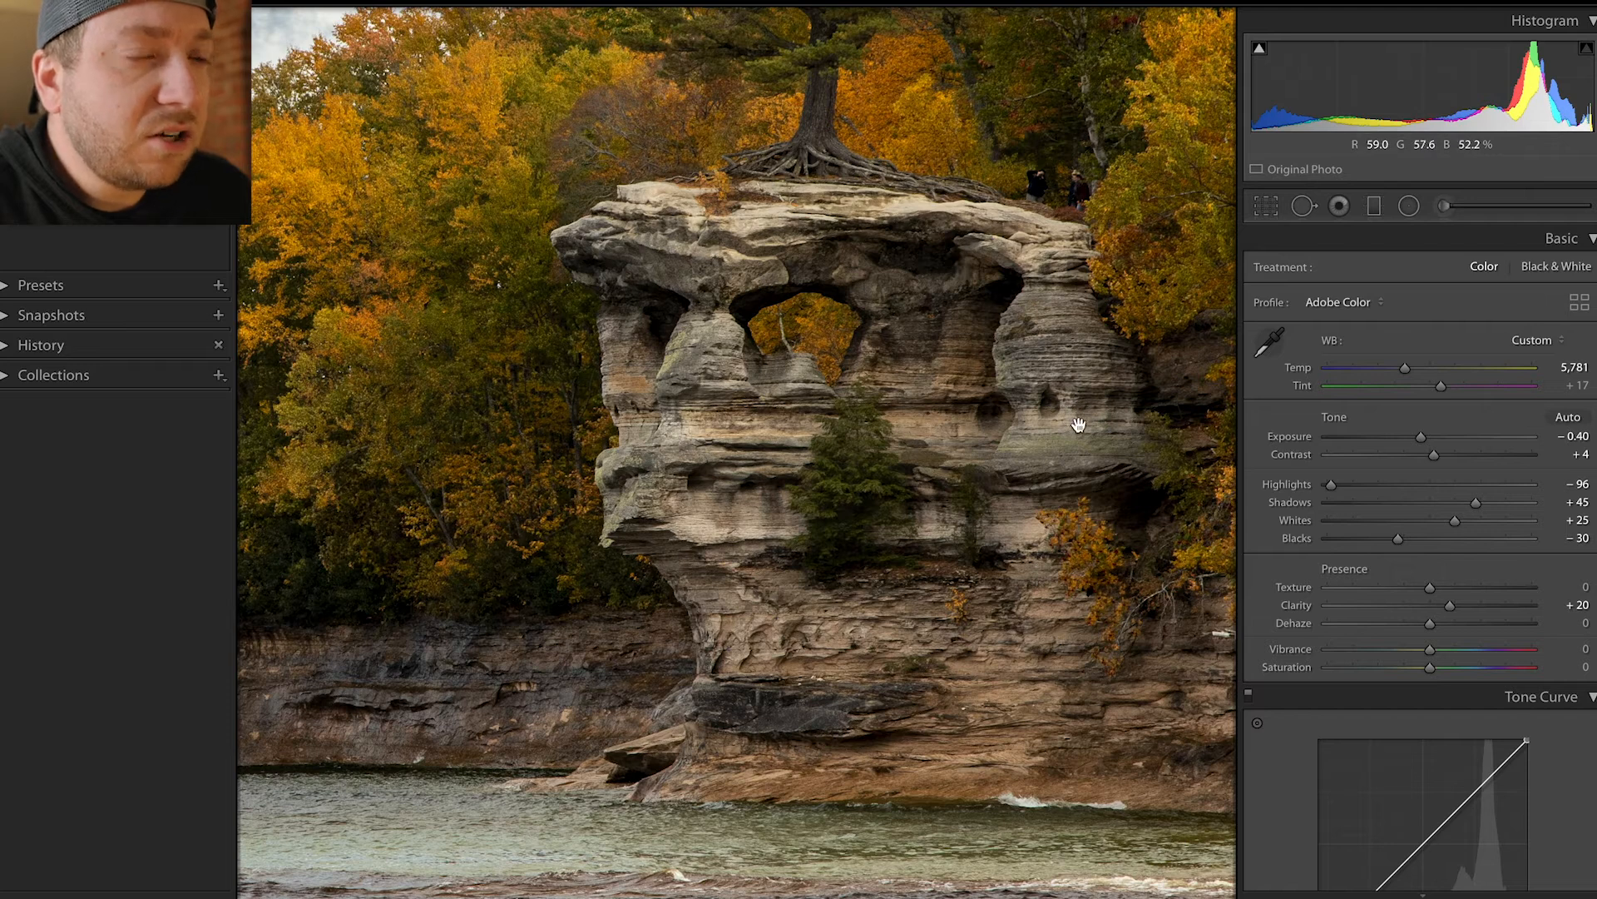
click(979, 655)
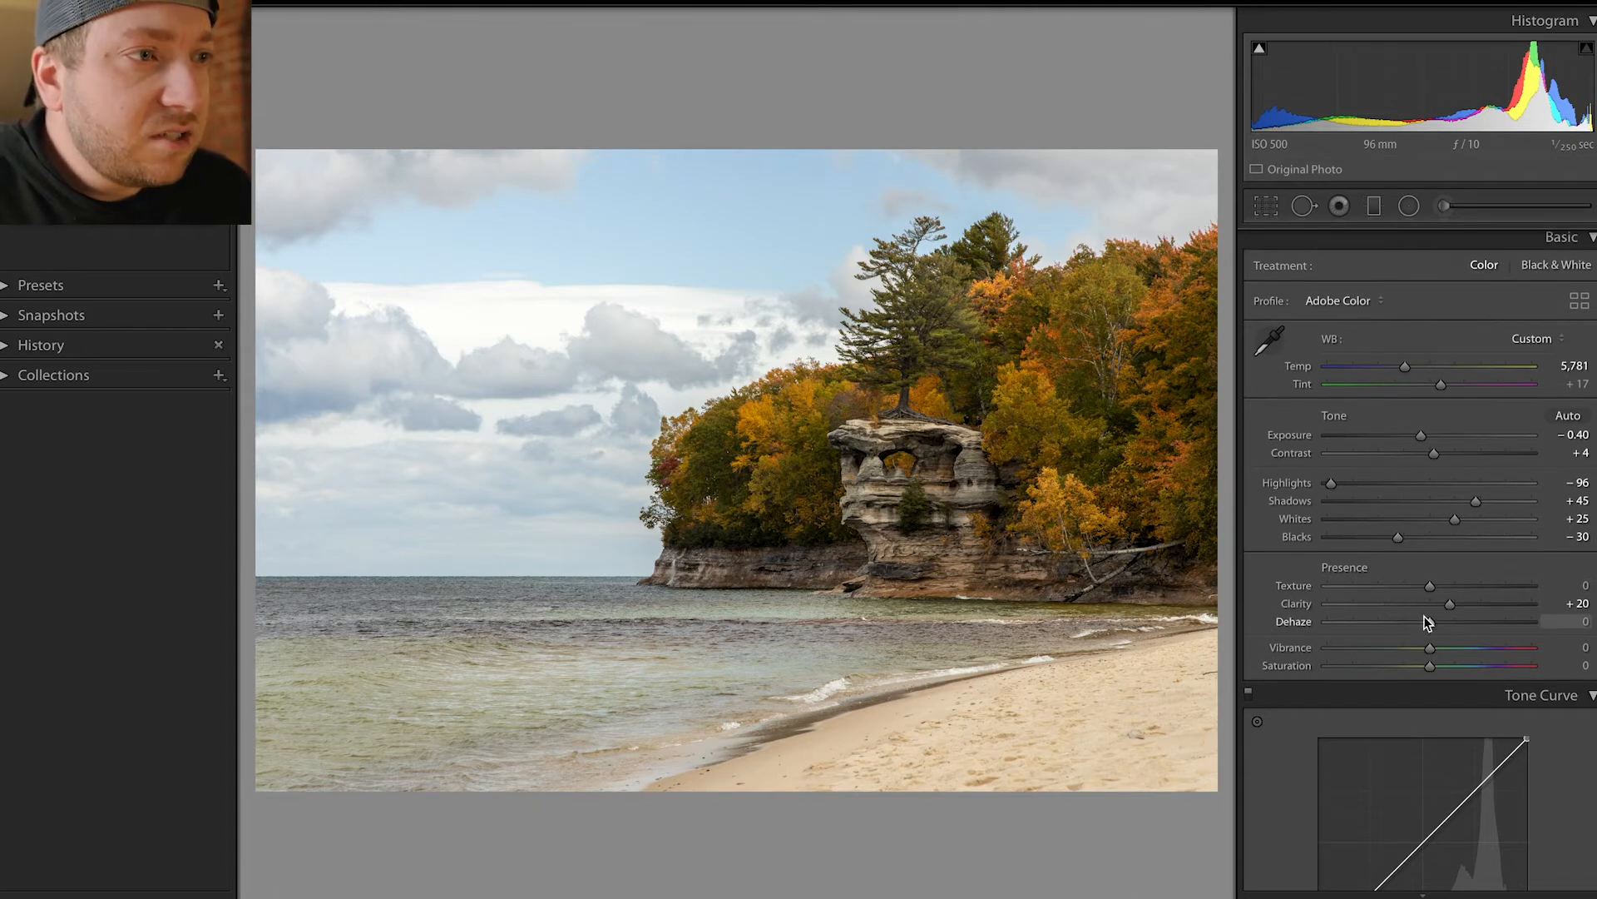
drag(1429, 622, 1438, 625)
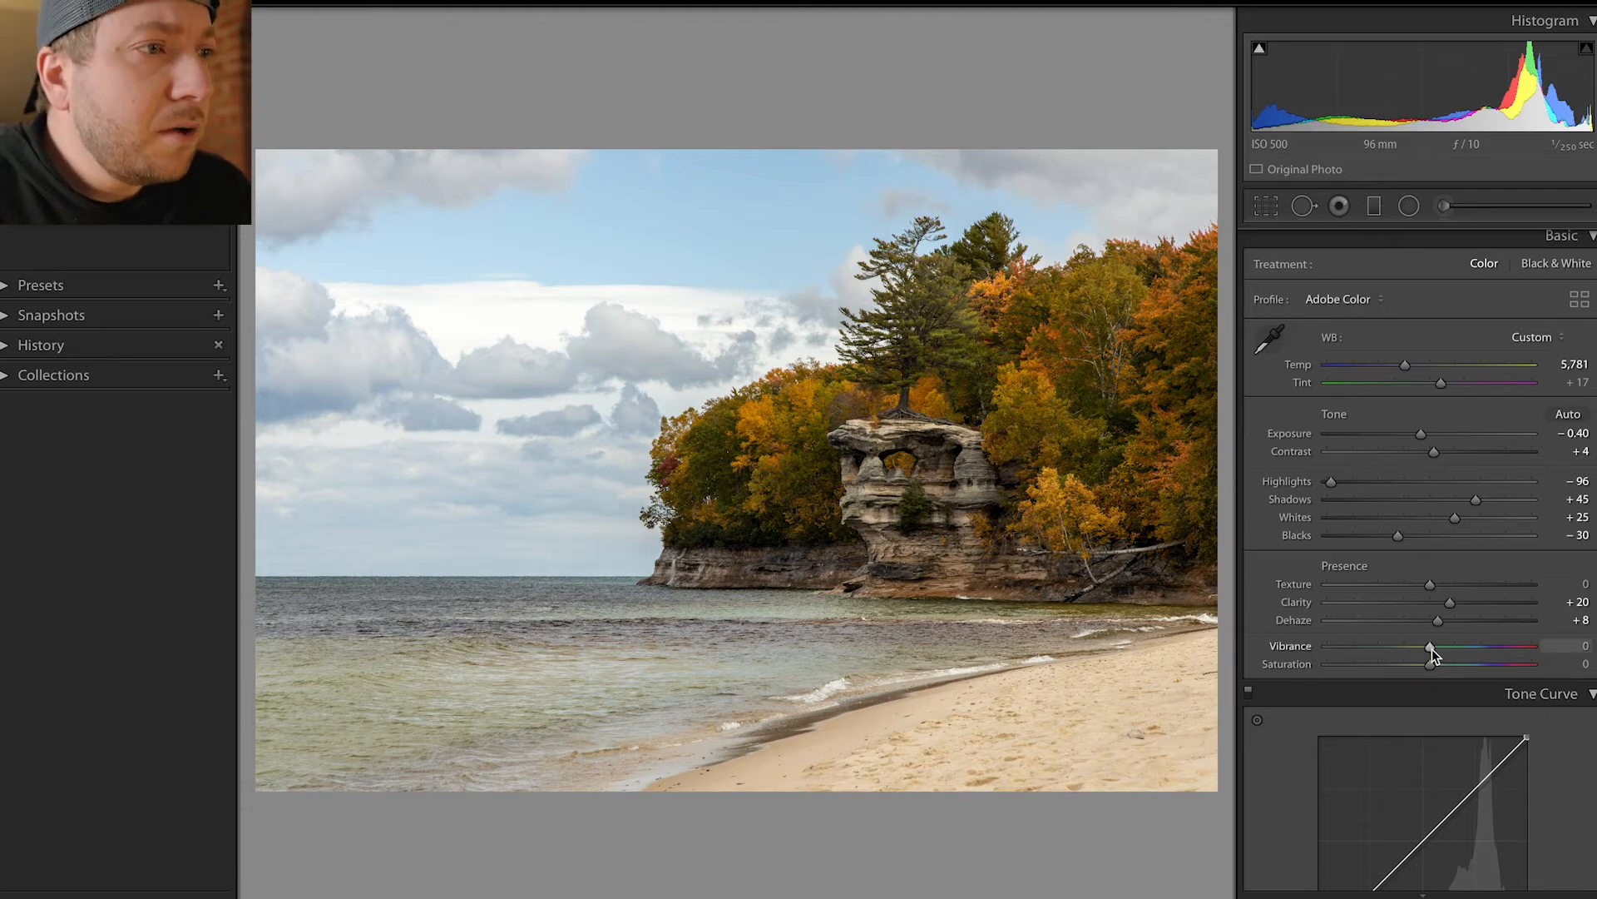
drag(1431, 649, 1452, 649)
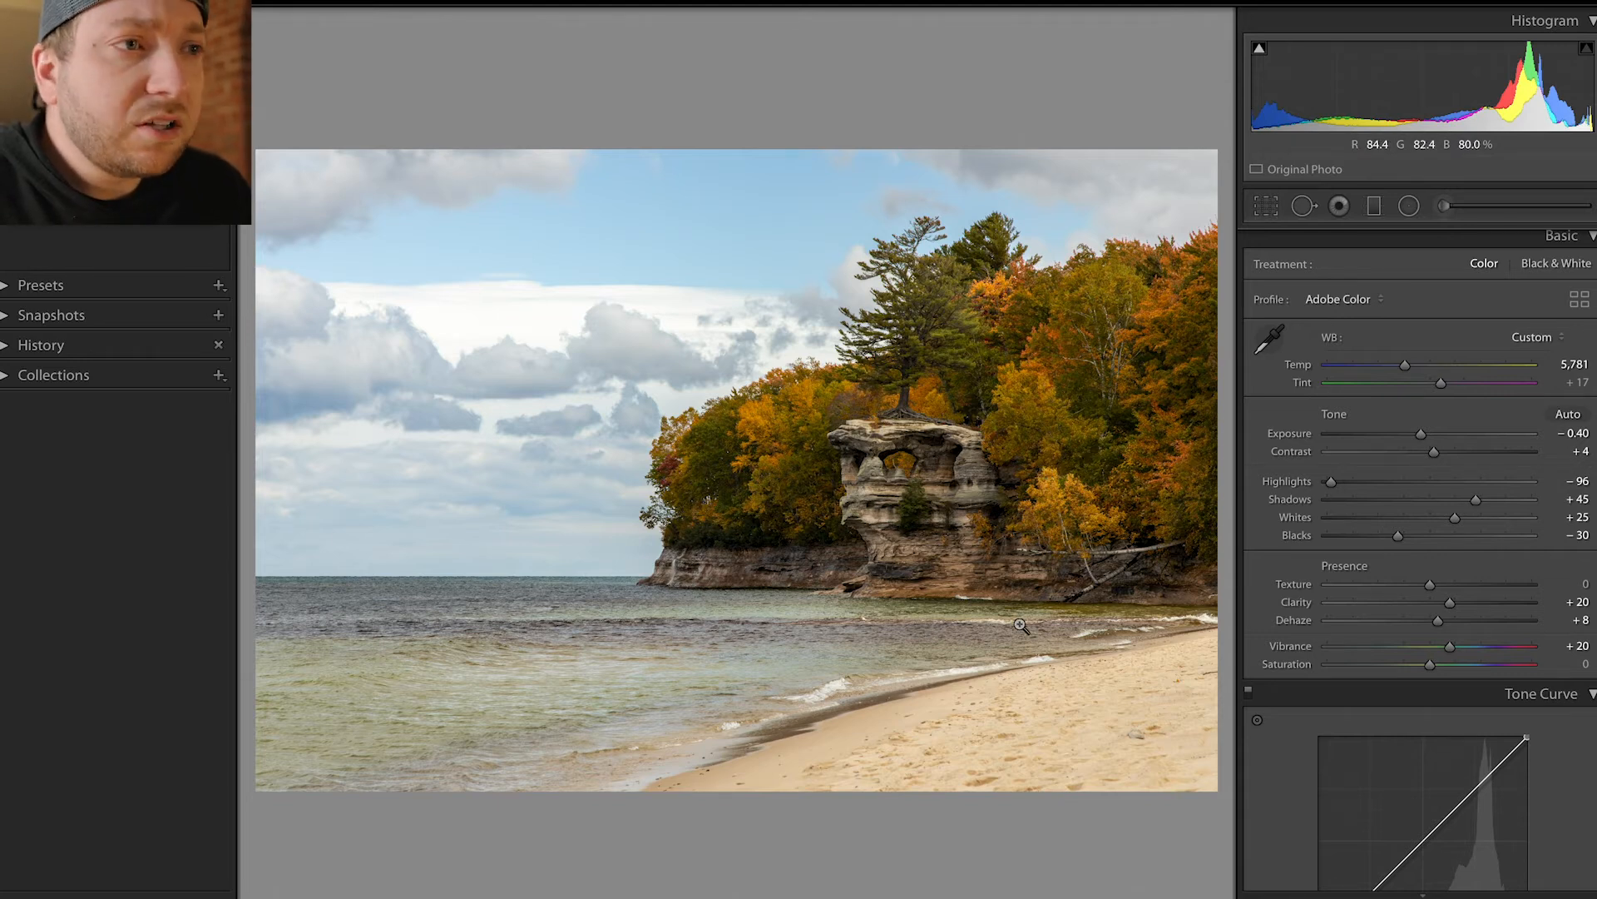
Add three points to the RGB tone curve, one each in the shadows, midtones and highlights
scroll(1261, 602, down, 3)
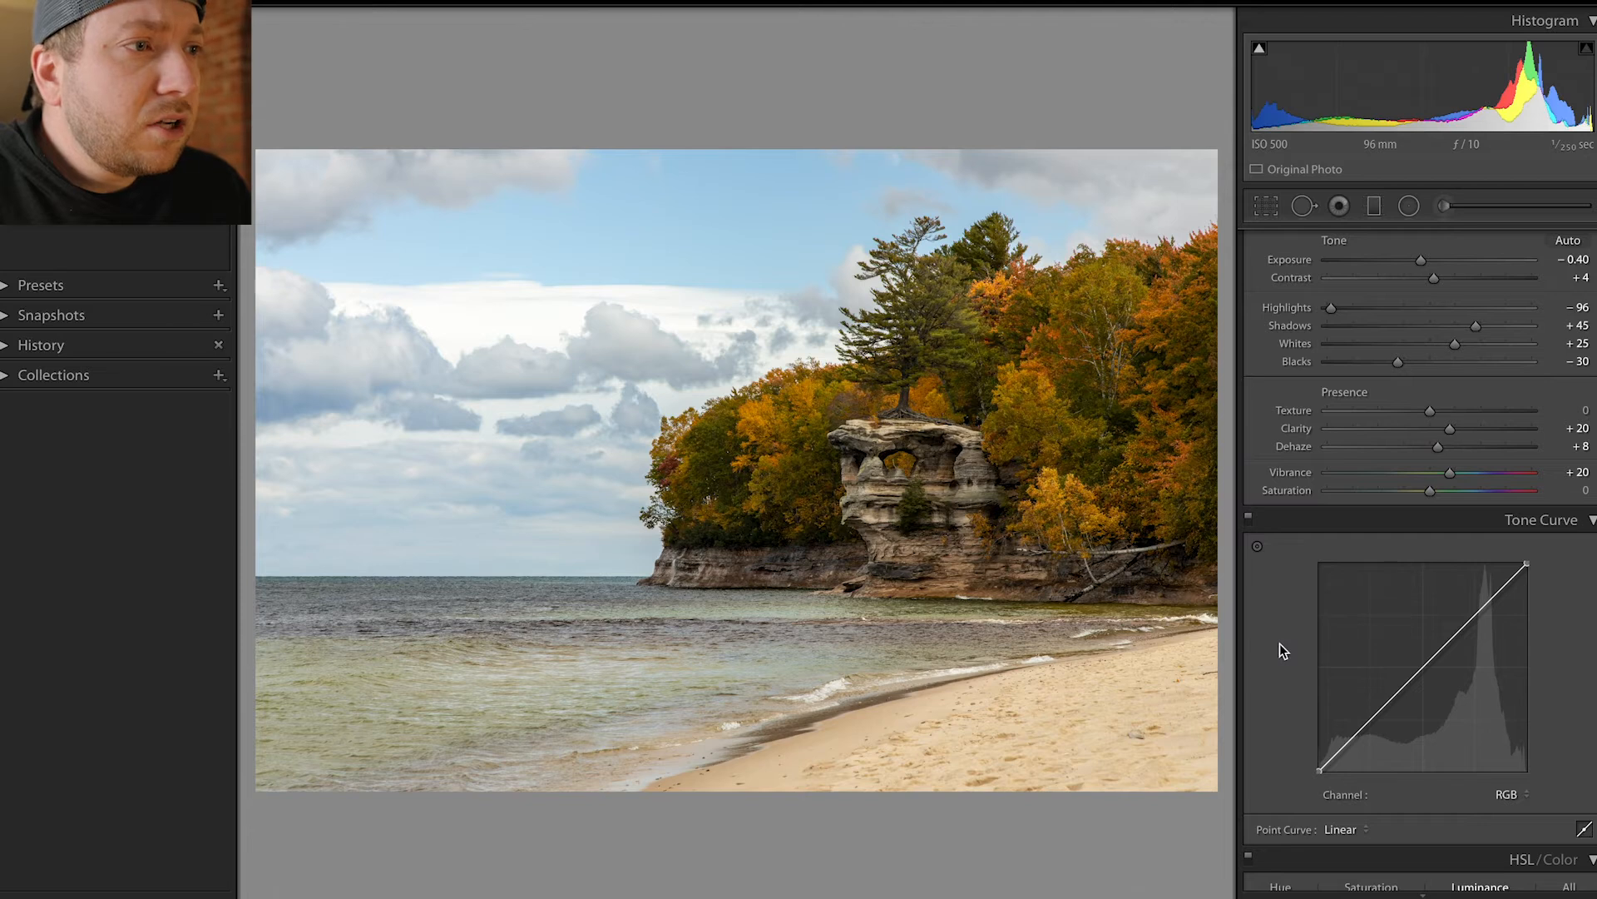
scroll(1365, 674, down, 1)
click(1366, 693)
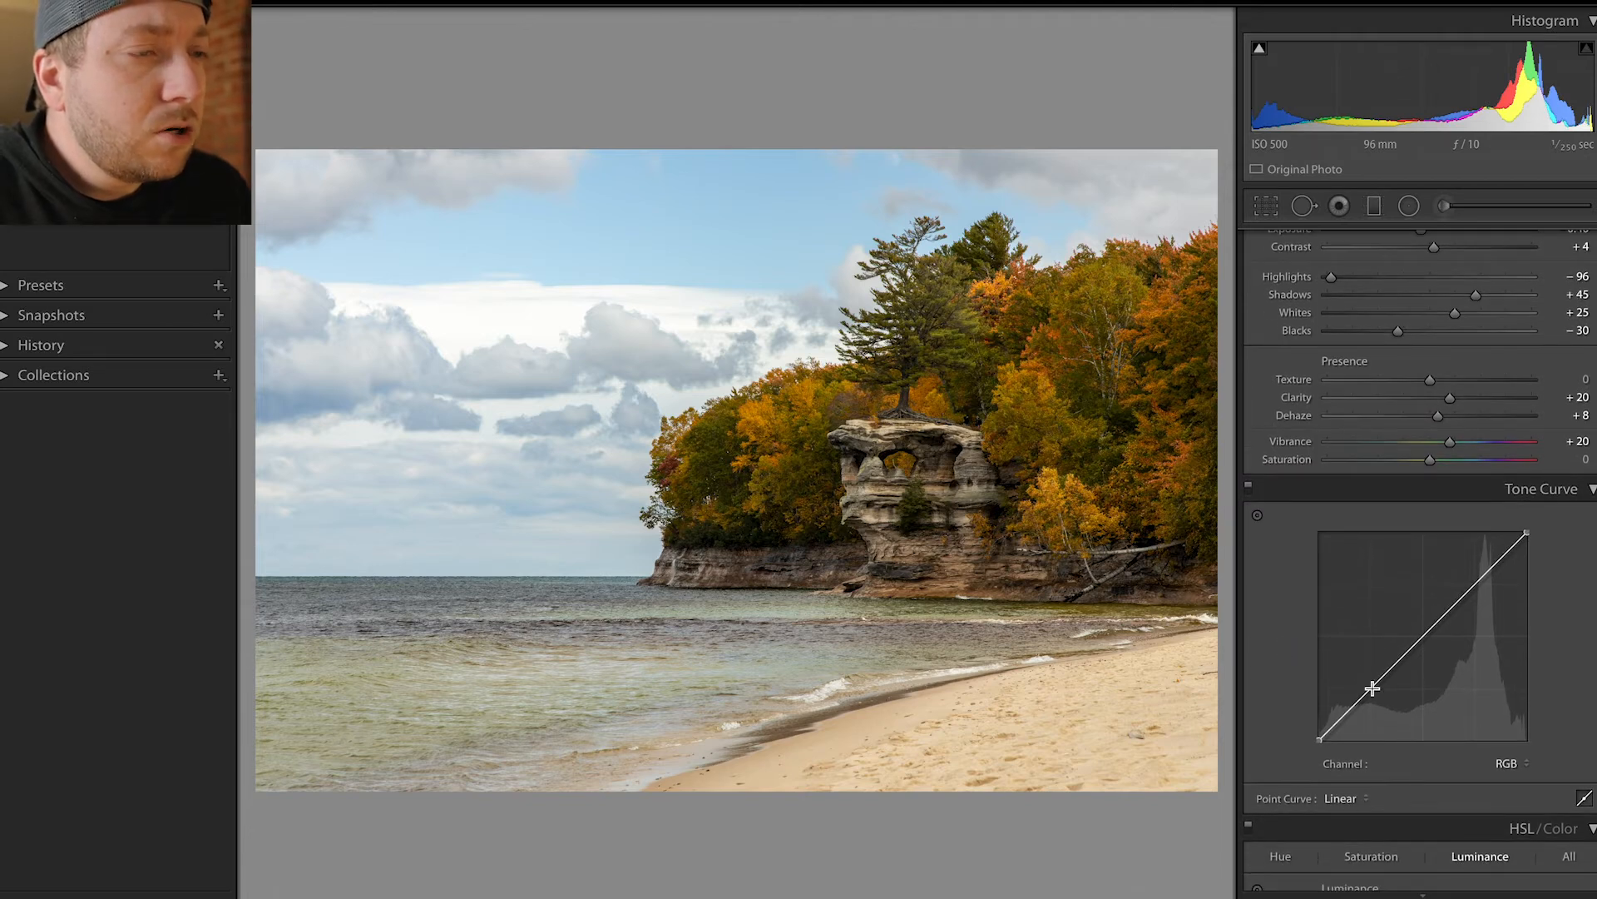
click(1429, 630)
click(1492, 569)
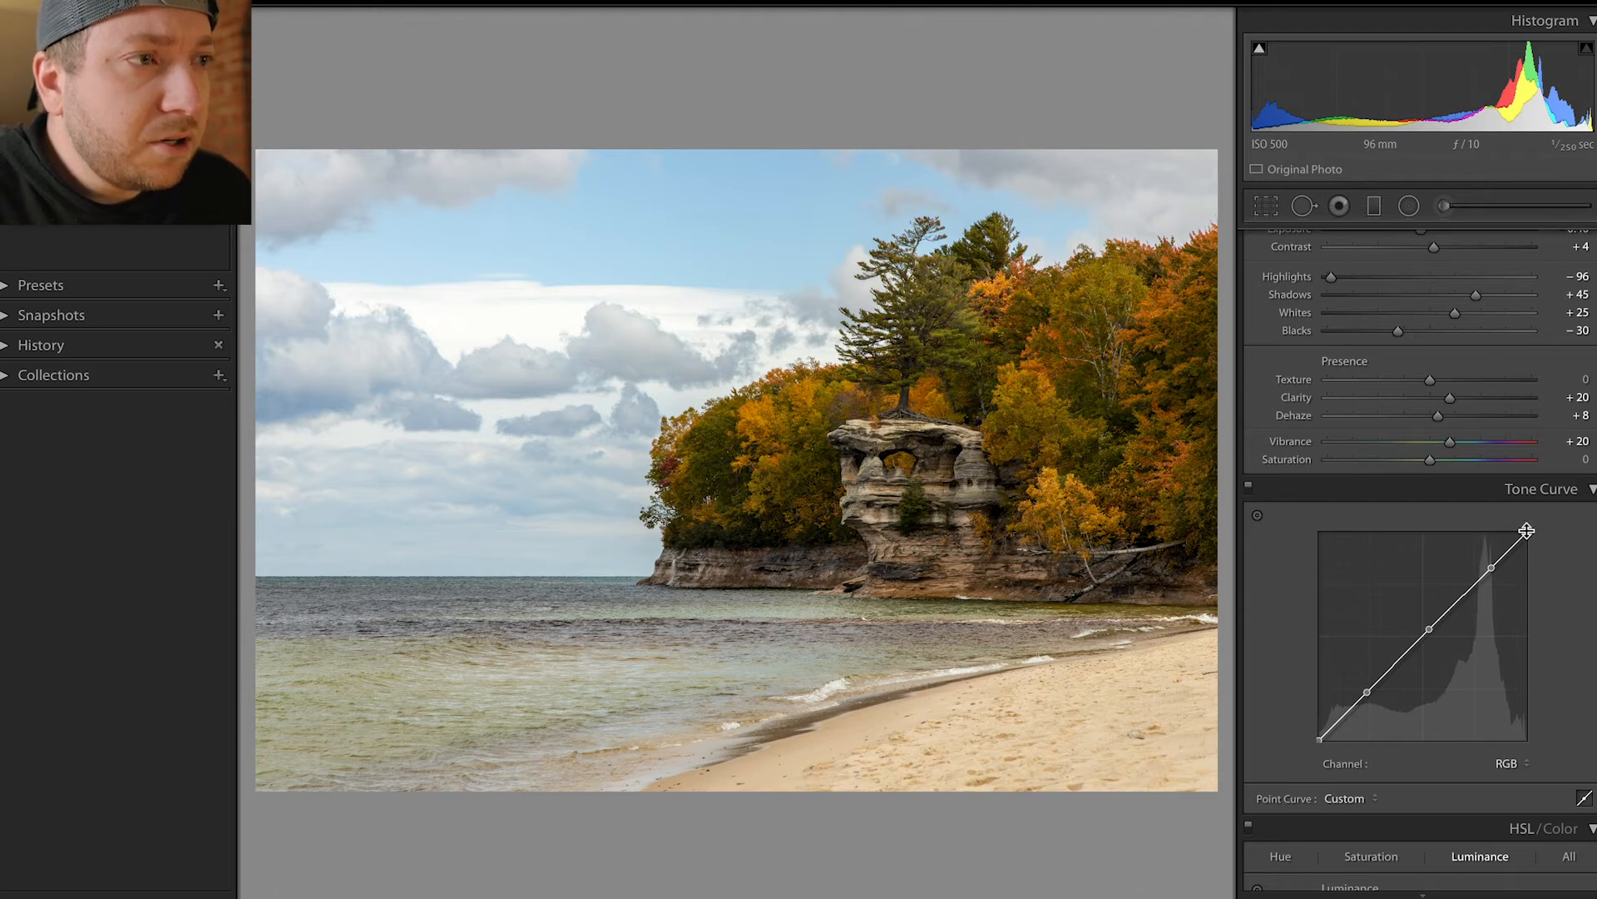
Lower the tone curve's white point and highlight point slightly, and shift the midtone point a little down along the curve
drag(1528, 533, 1529, 545)
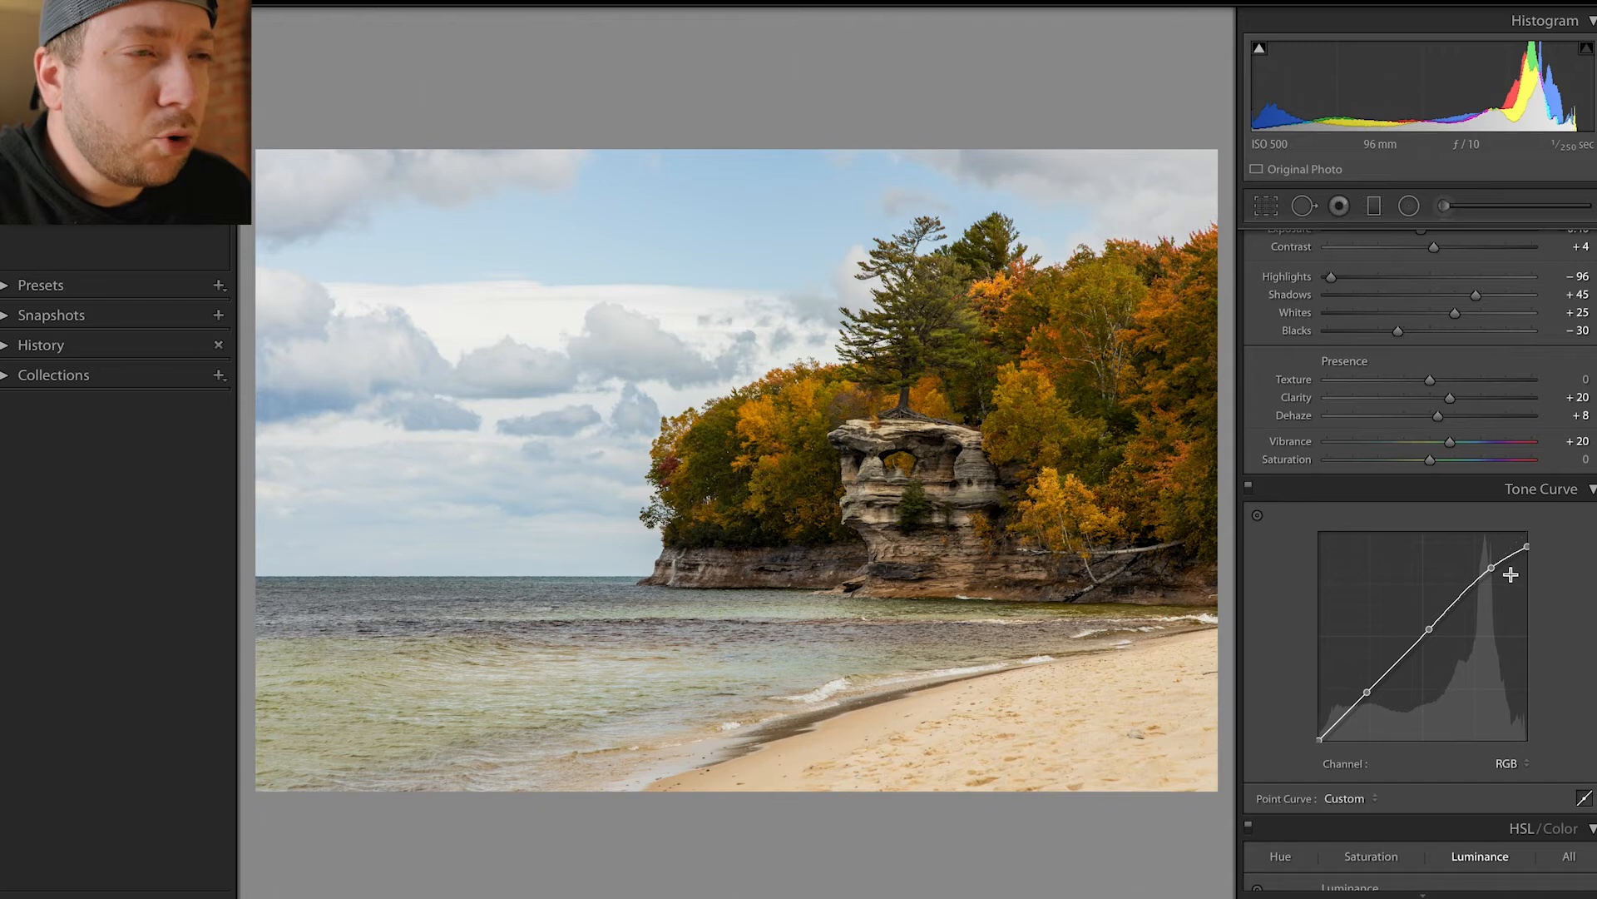
drag(1491, 570, 1491, 577)
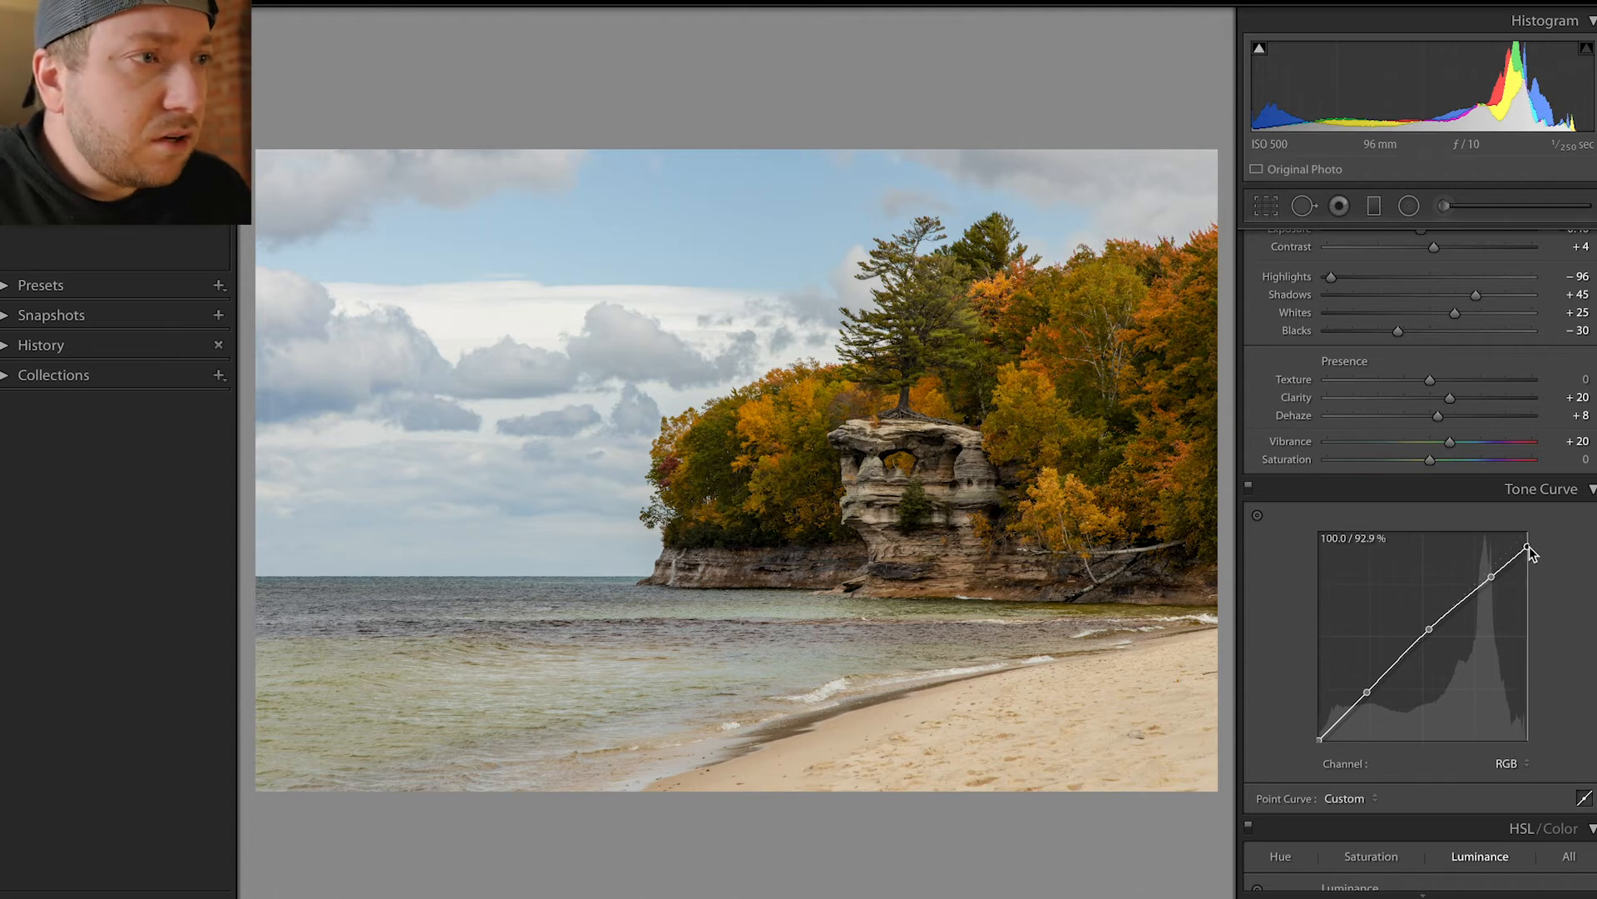
drag(1529, 547, 1487, 572)
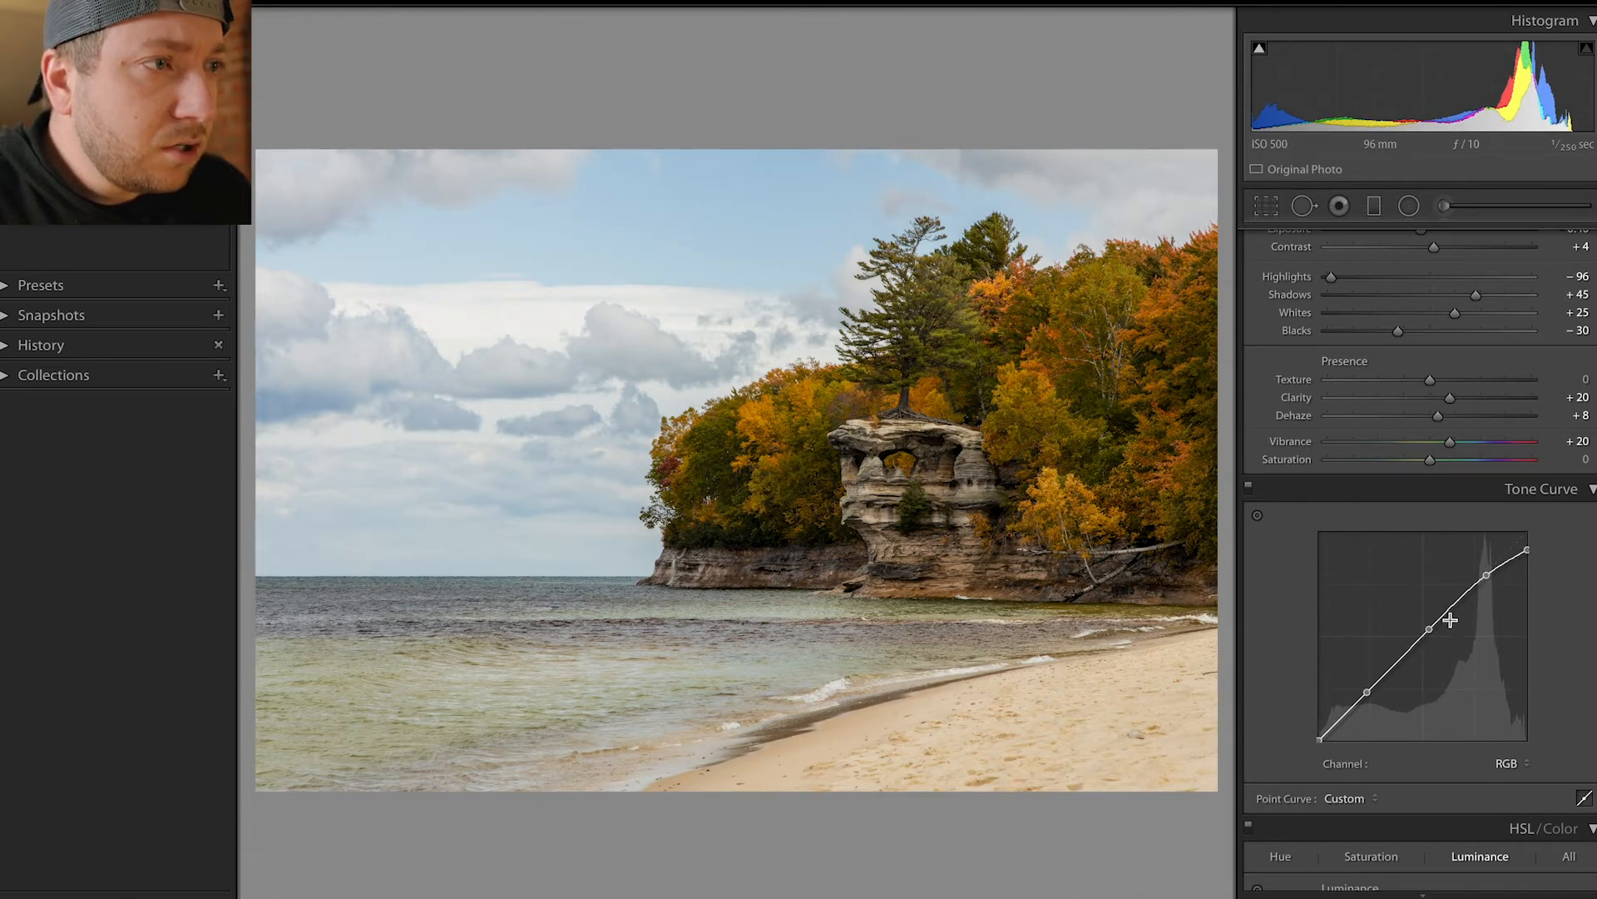
mouse_move(1430, 629)
mouse_down()
mouse_move(1433, 645)
mouse_move(1422, 633)
mouse_up()
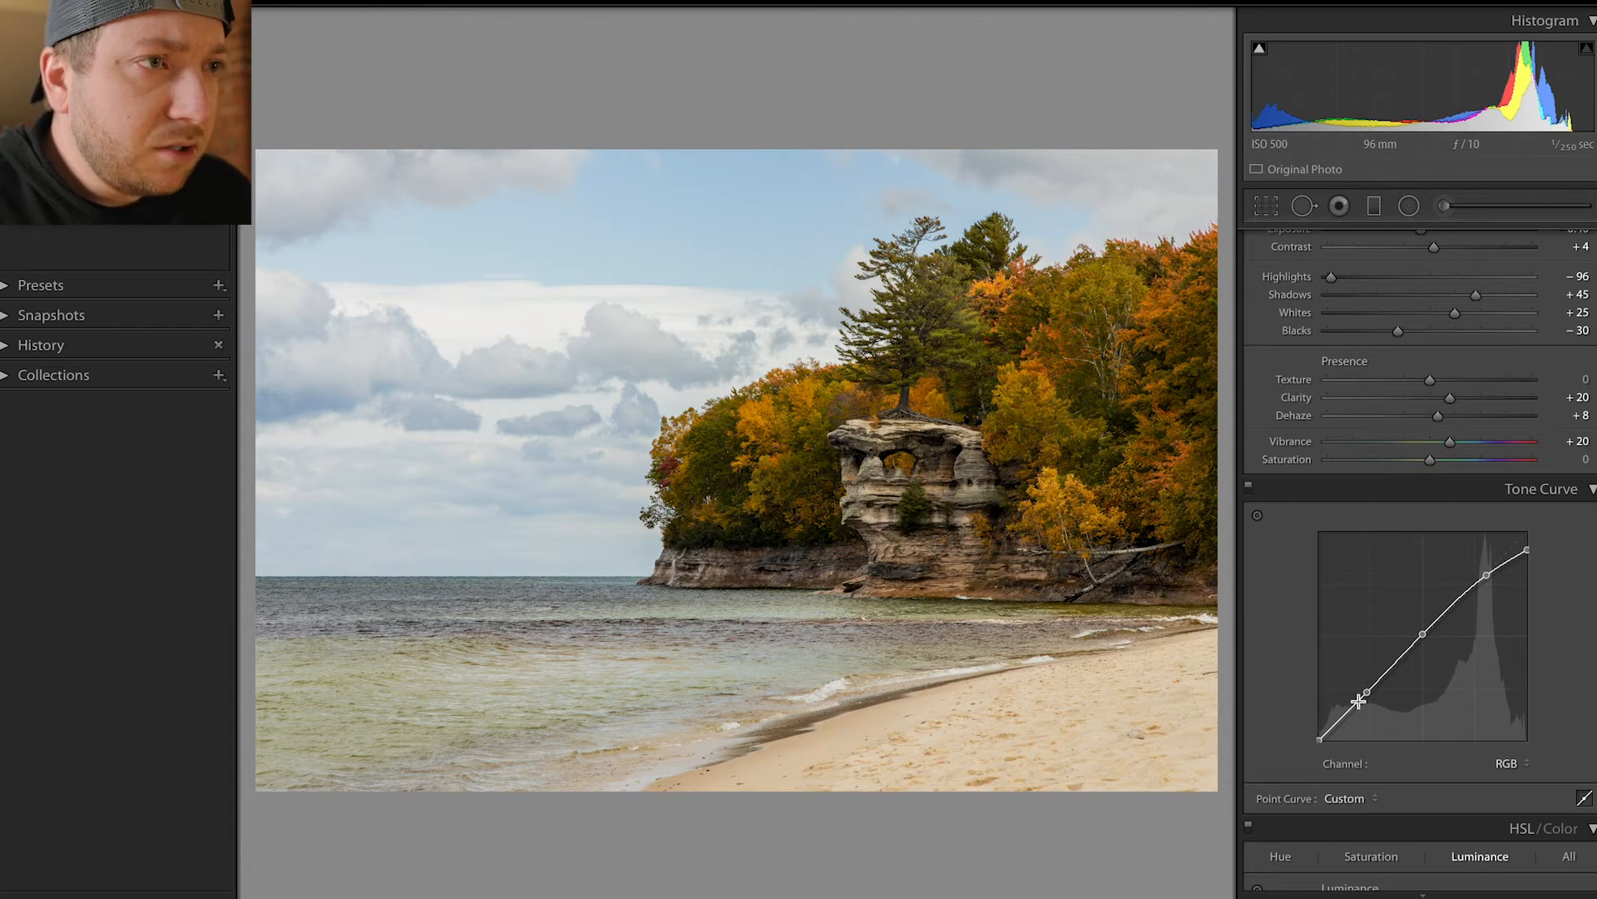
Lift the tone curve's black point to about 7.5% and shape the shadows with an extra low point for a gentle fade
drag(1363, 698, 1361, 688)
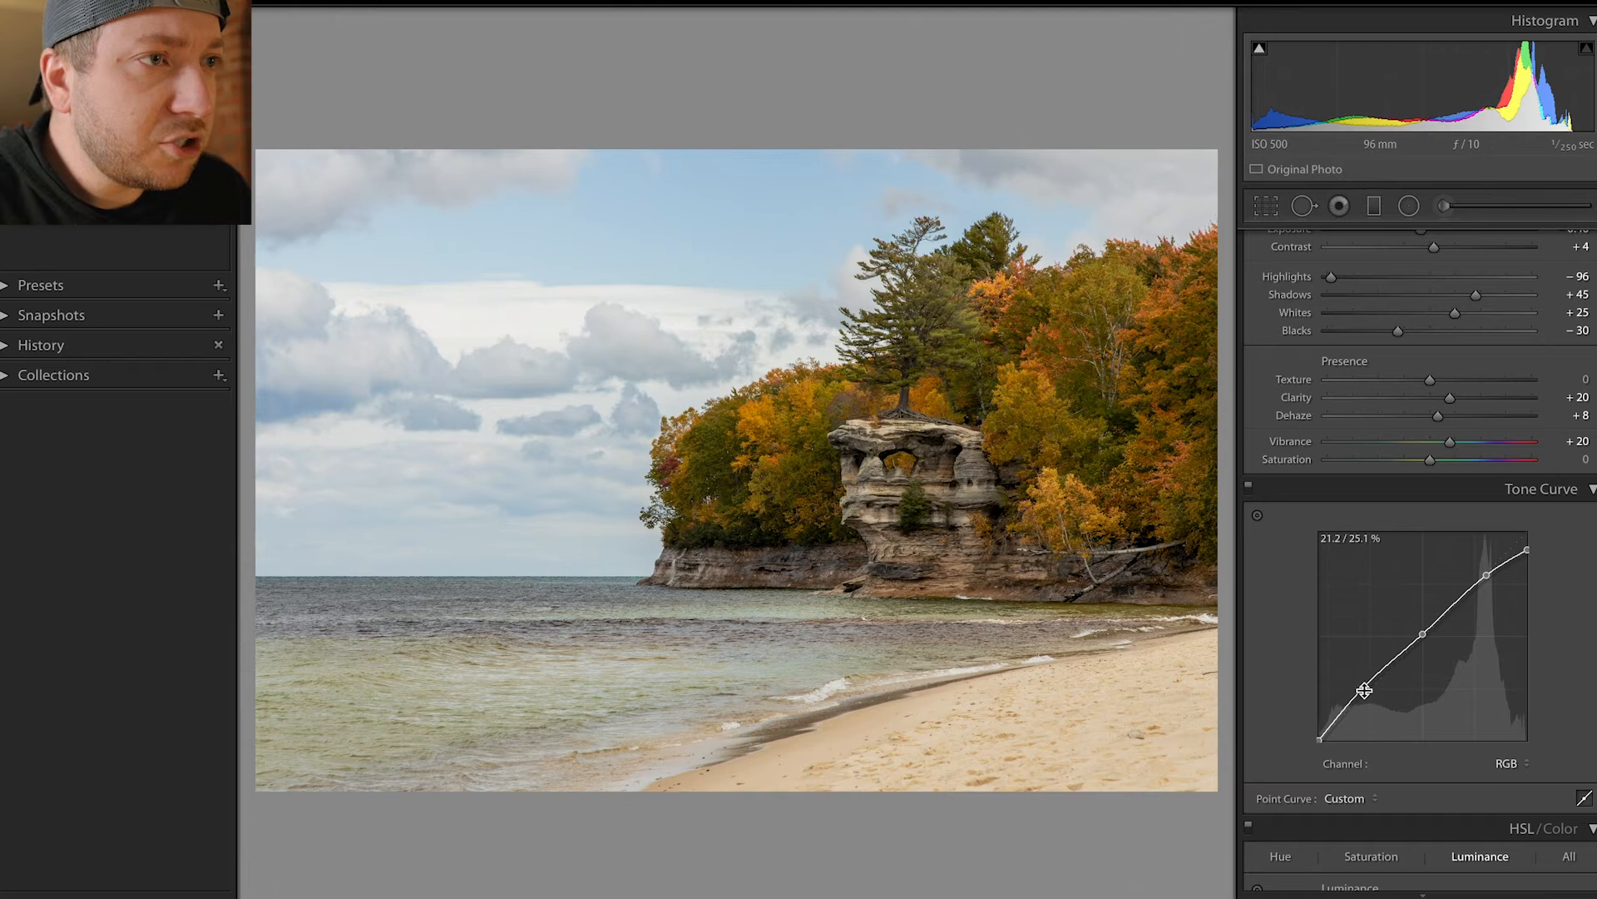
drag(1319, 741, 1380, 683)
drag(1423, 635, 1426, 639)
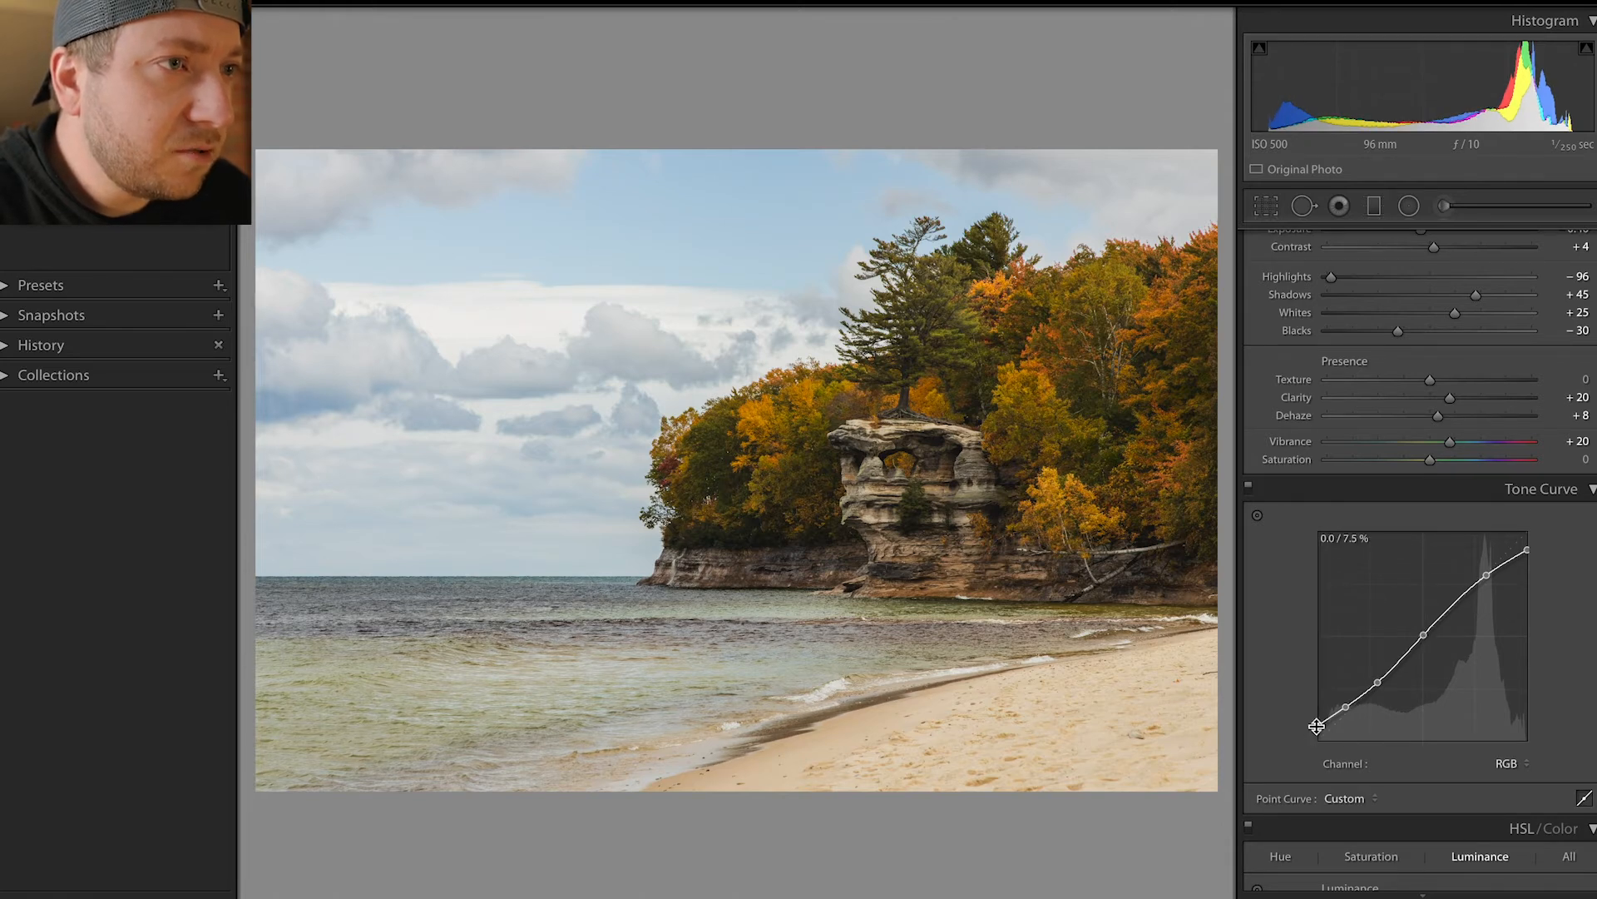
drag(1345, 707, 1342, 712)
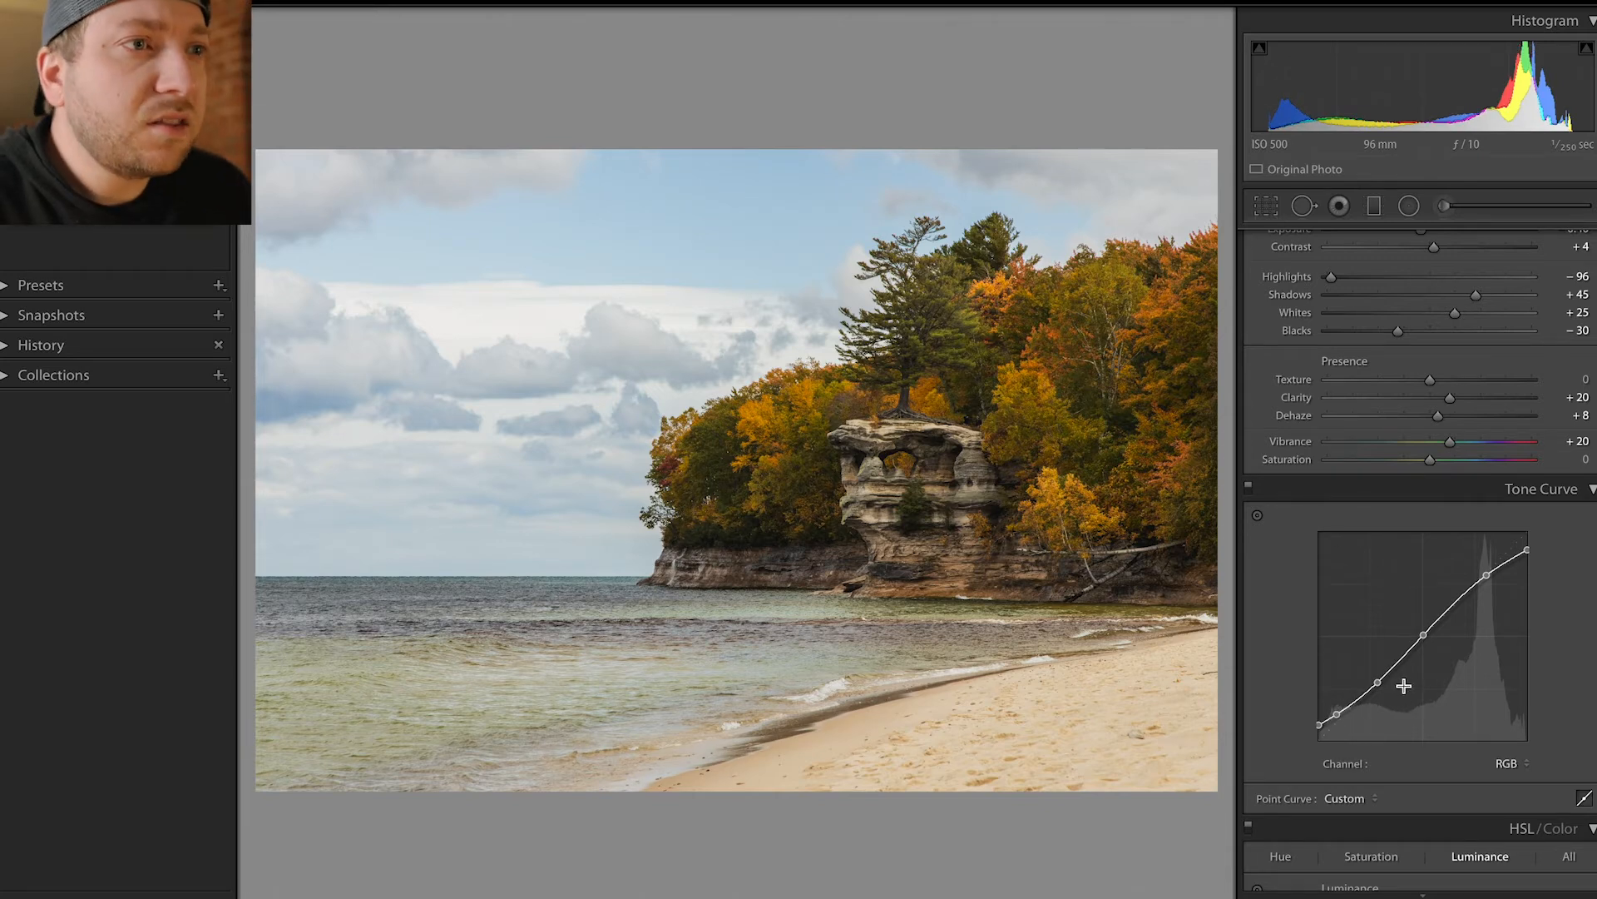
Fine-tune the RGB tone curve by moving the midtone point to 47.8 / 50.2% and the highlight point to 79.6 / 80.4%
drag(1423, 636, 1418, 635)
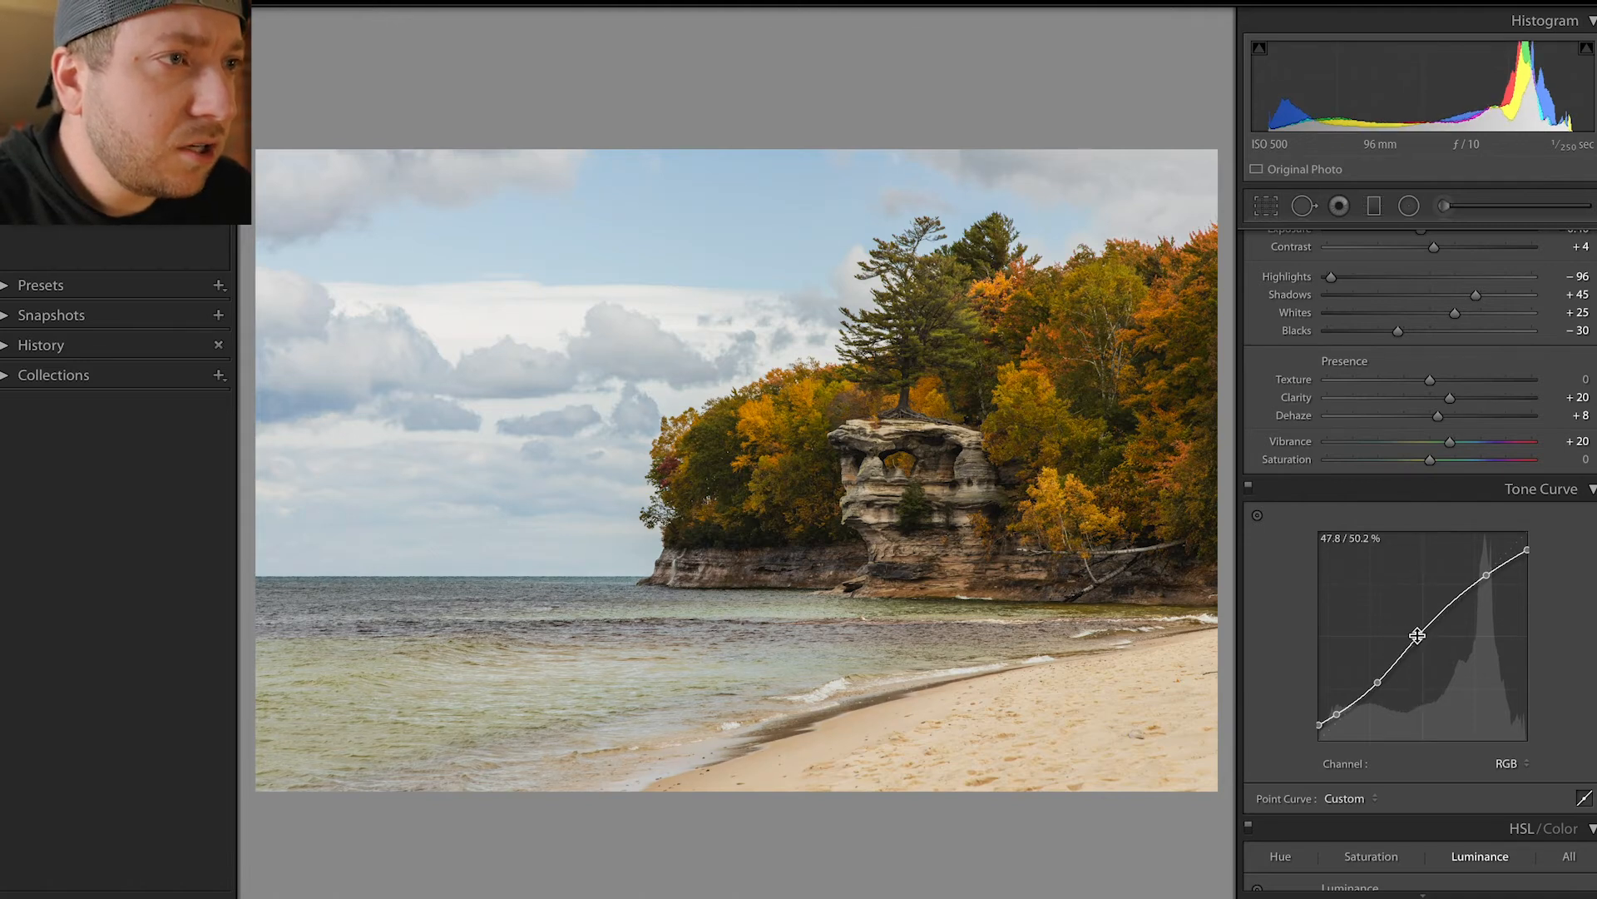
drag(1486, 575, 1487, 574)
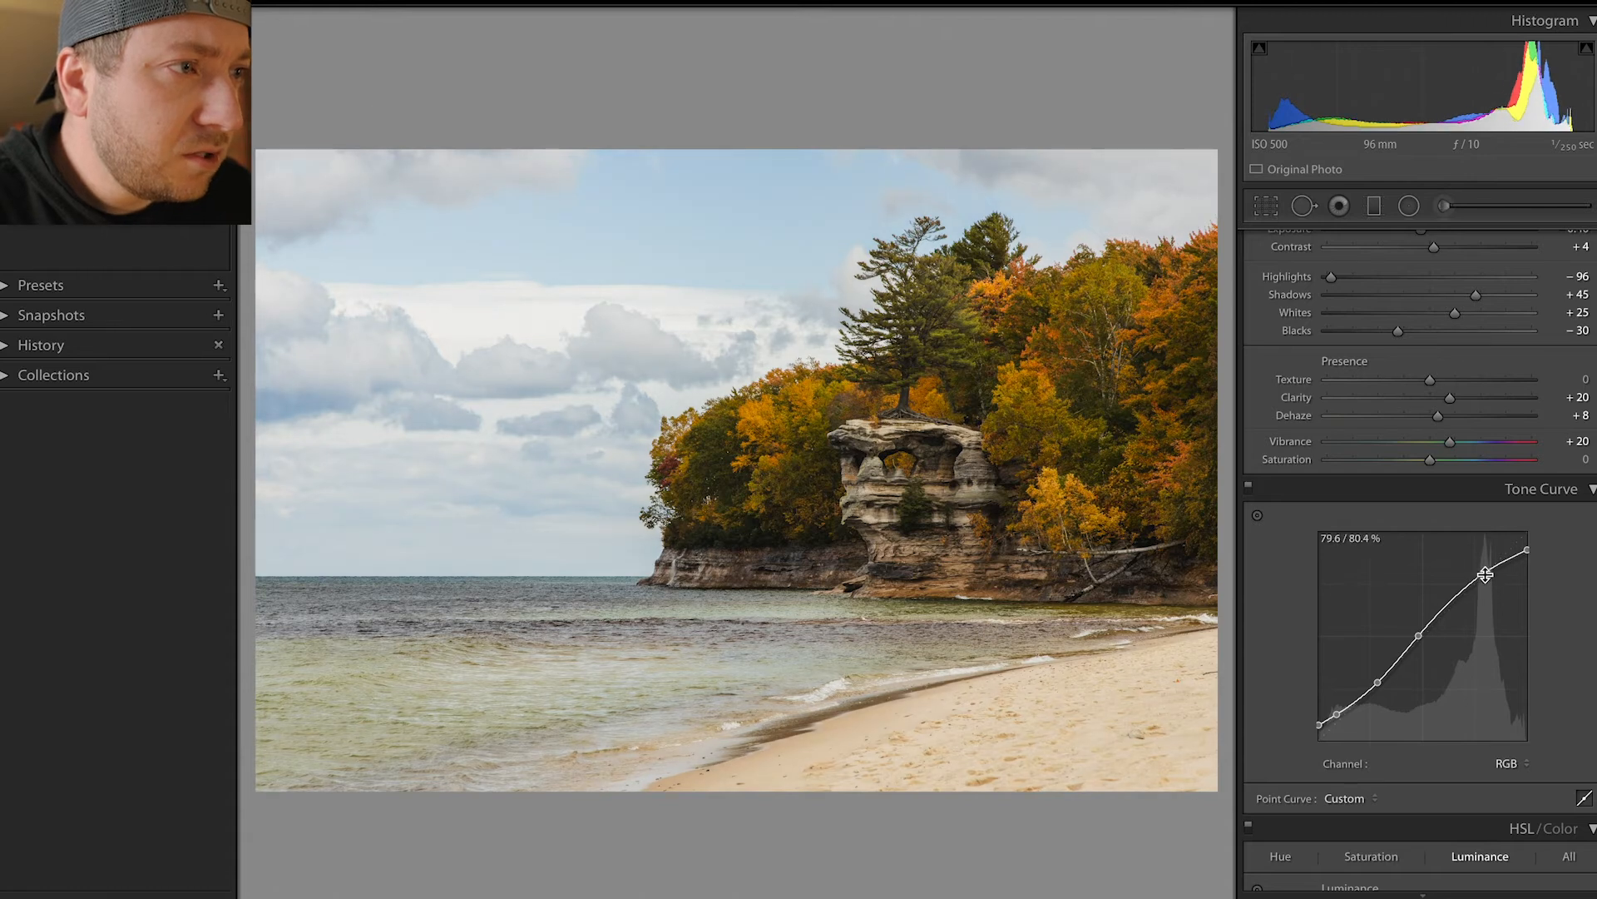
Shift the photo's reds toward orange by setting the HSL Red hue to +30
scroll(1456, 634, down, 5)
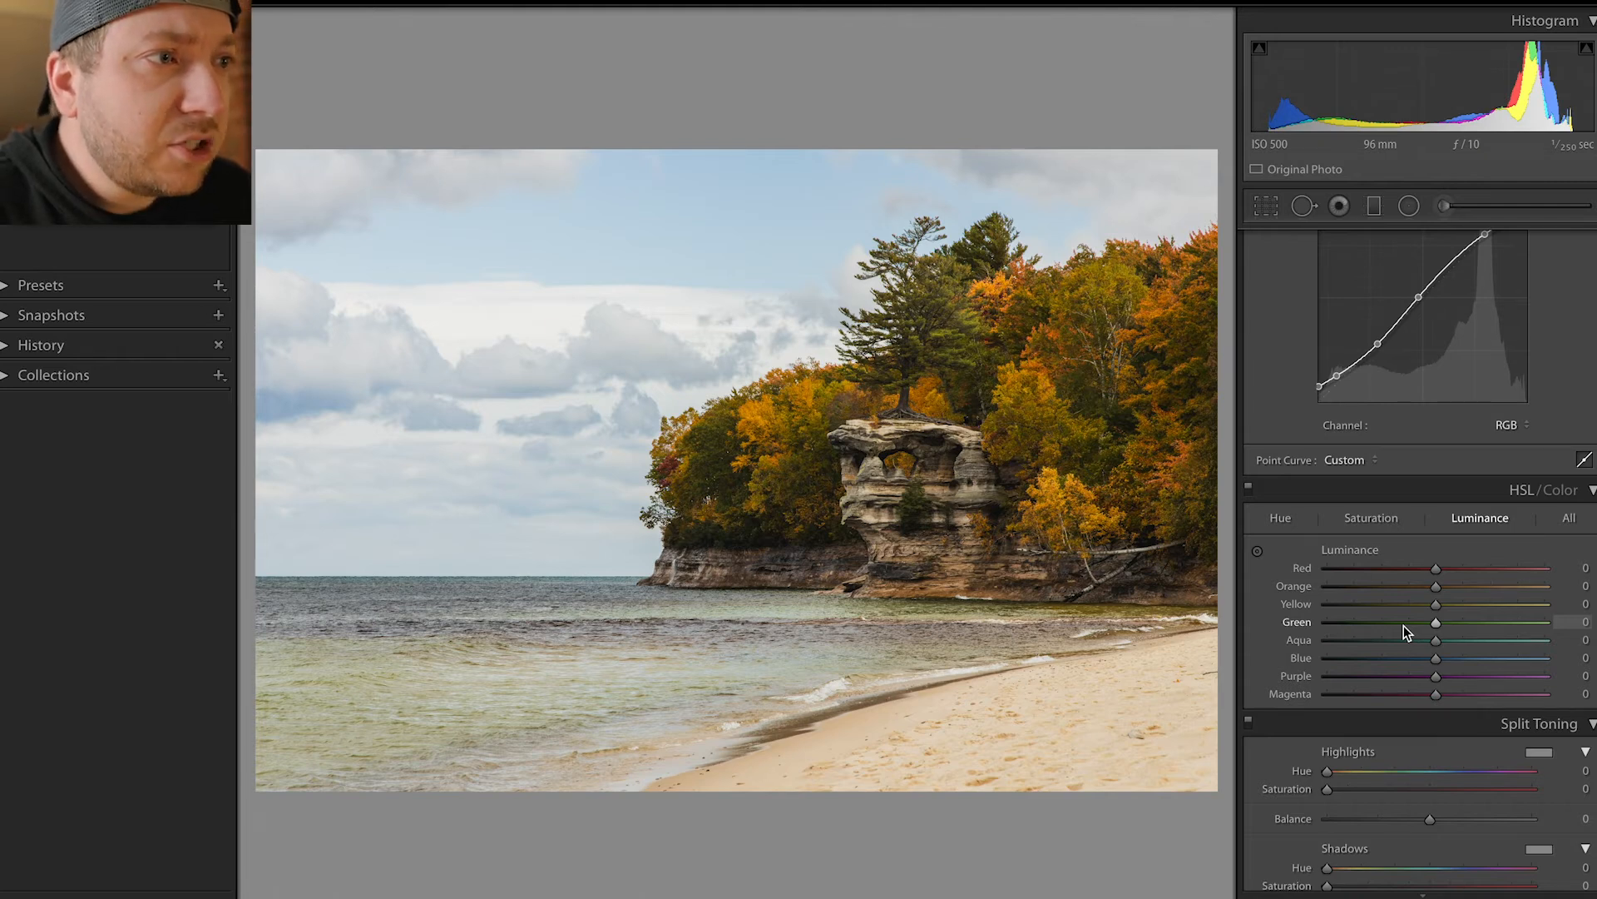
scroll(1399, 645, down, 1)
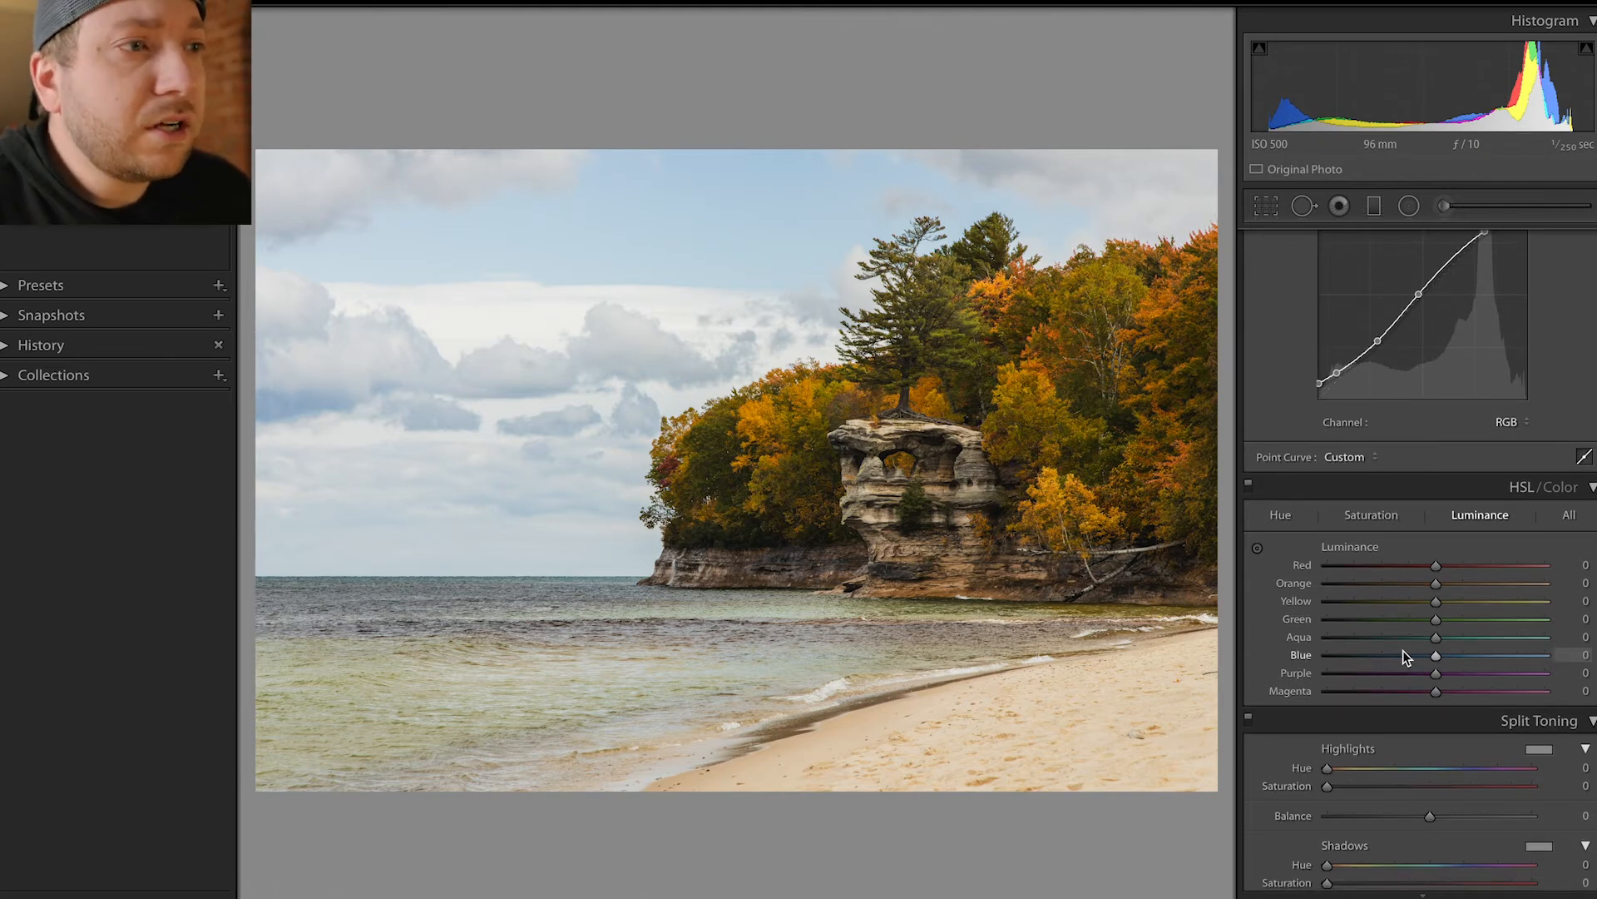
click(1275, 518)
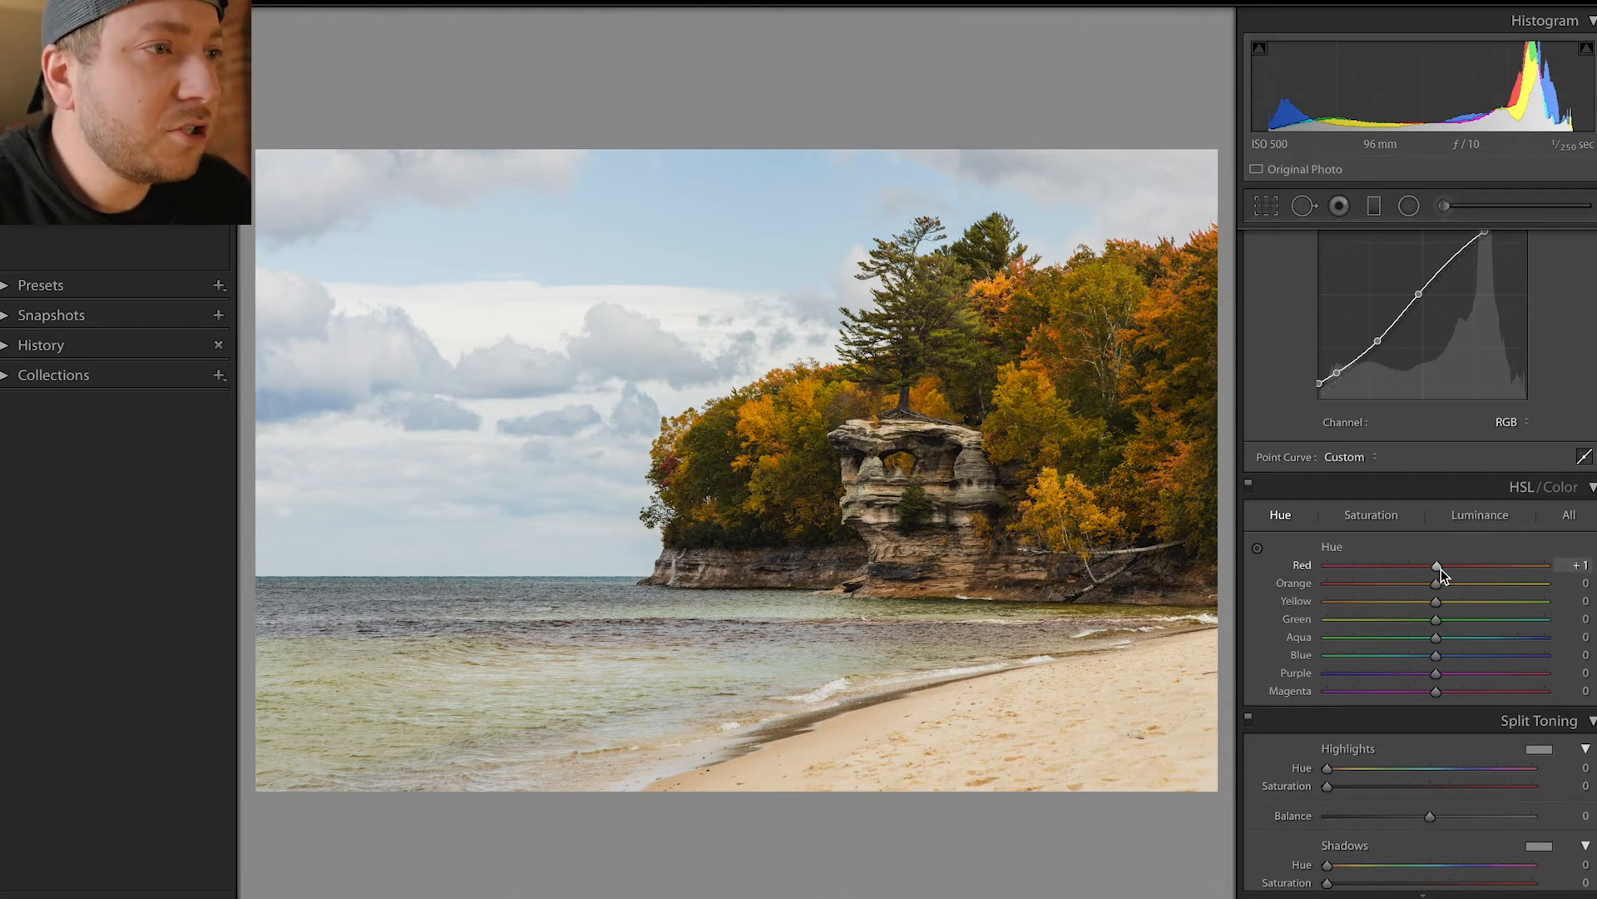
drag(1446, 570, 1471, 572)
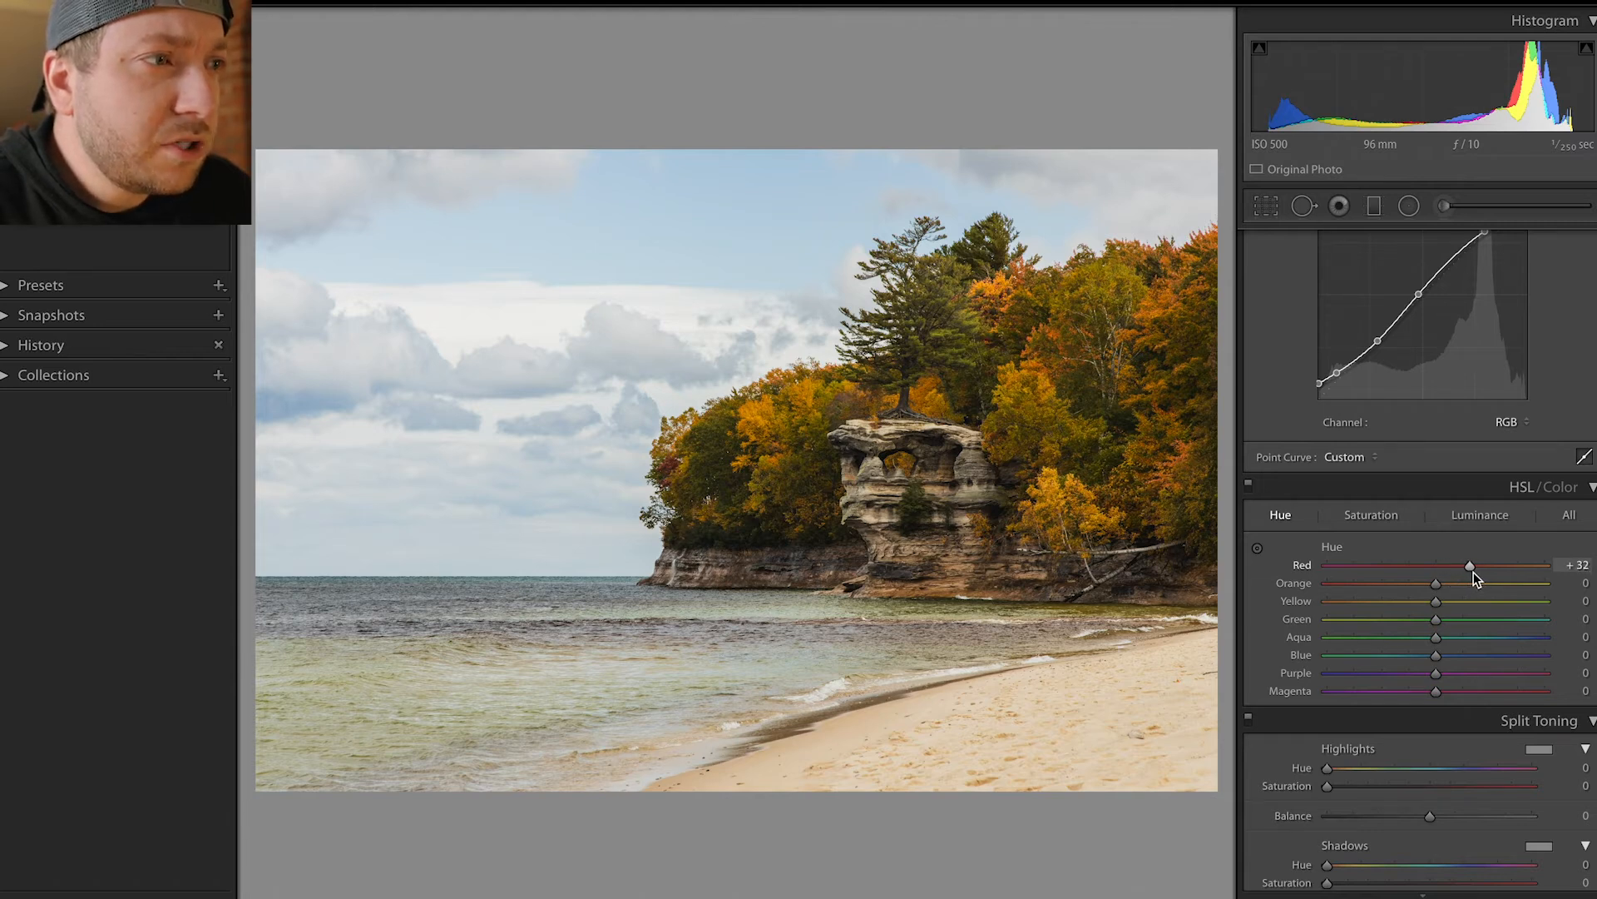
drag(1471, 571, 1469, 573)
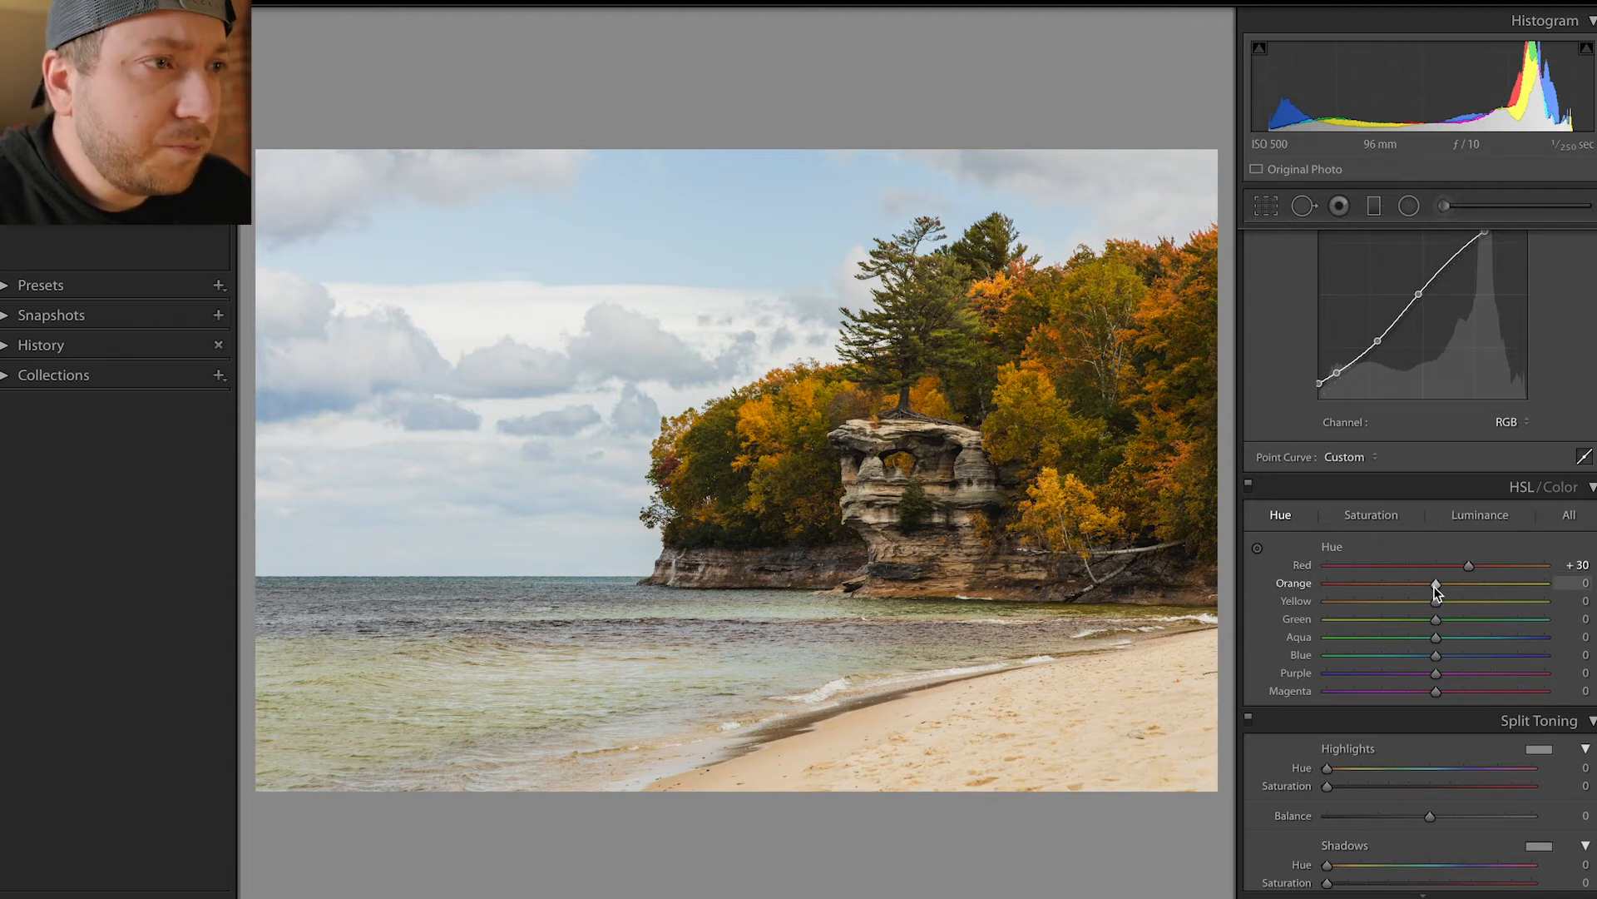
Set the HSL Orange hue to -14 and the Yellow hue to -22
drag(1438, 593, 1434, 593)
drag(1431, 591, 1416, 594)
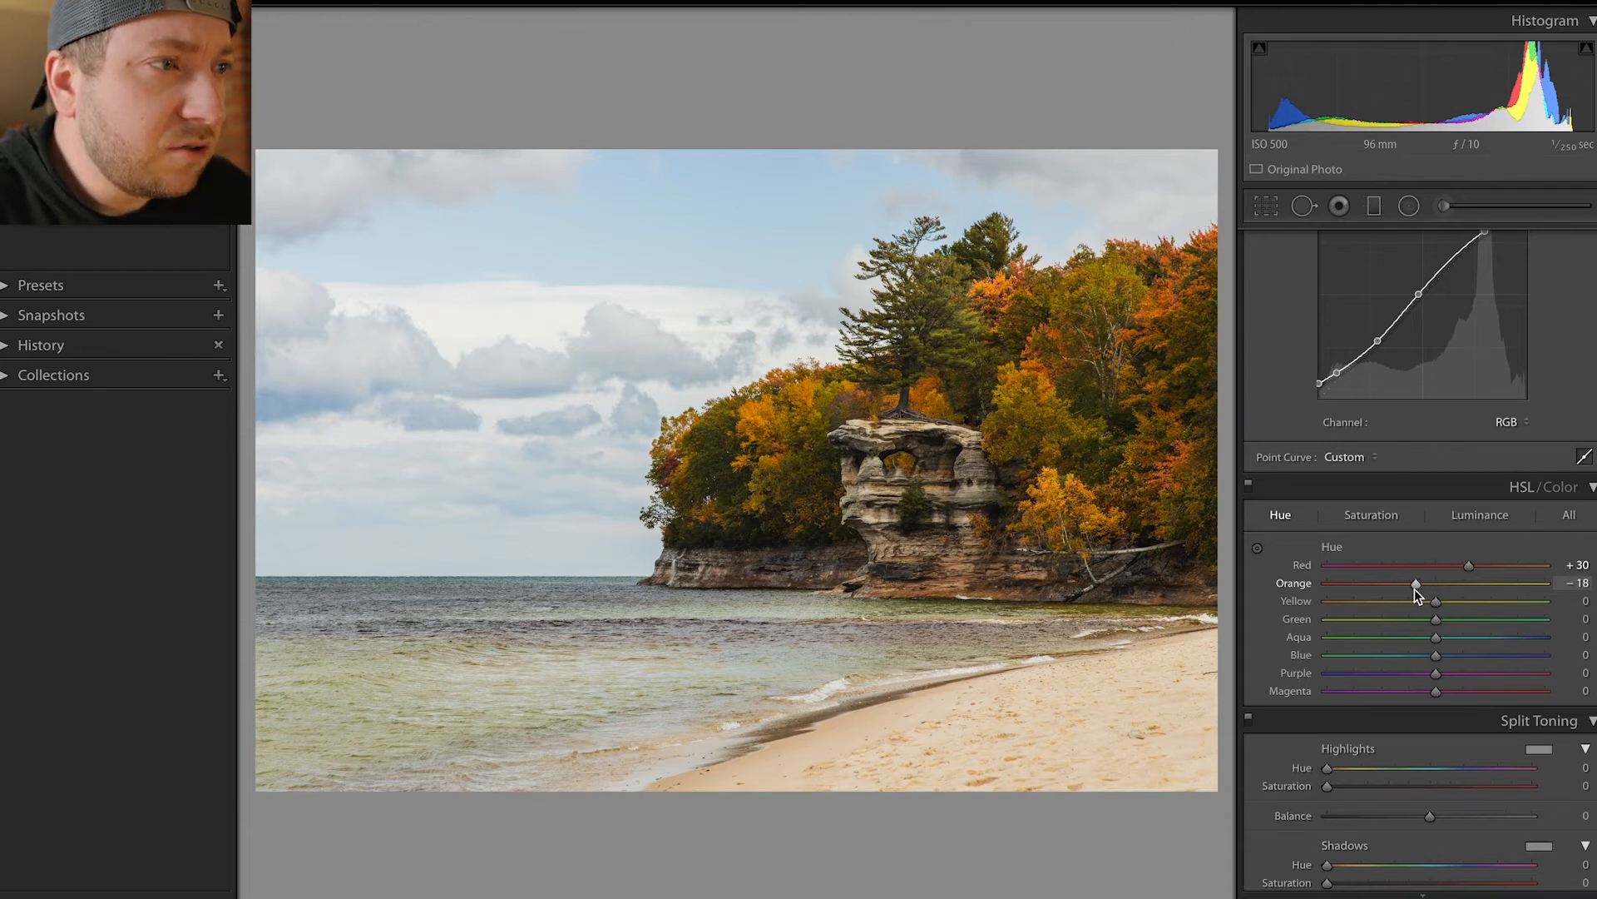
drag(1433, 604, 1415, 606)
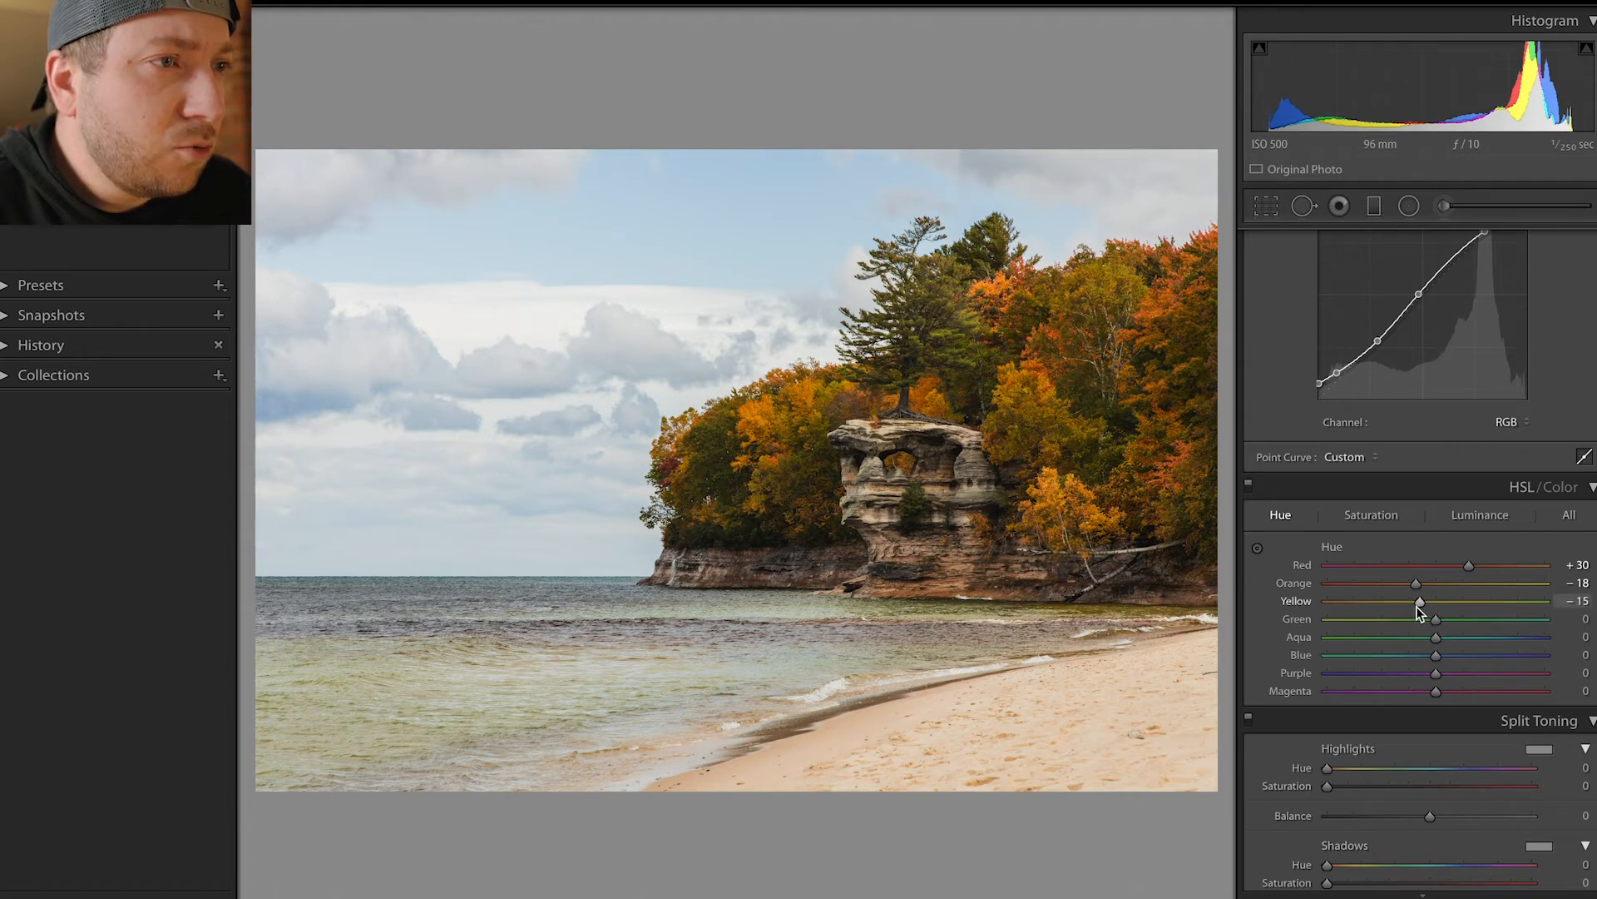
drag(1415, 607, 1405, 624)
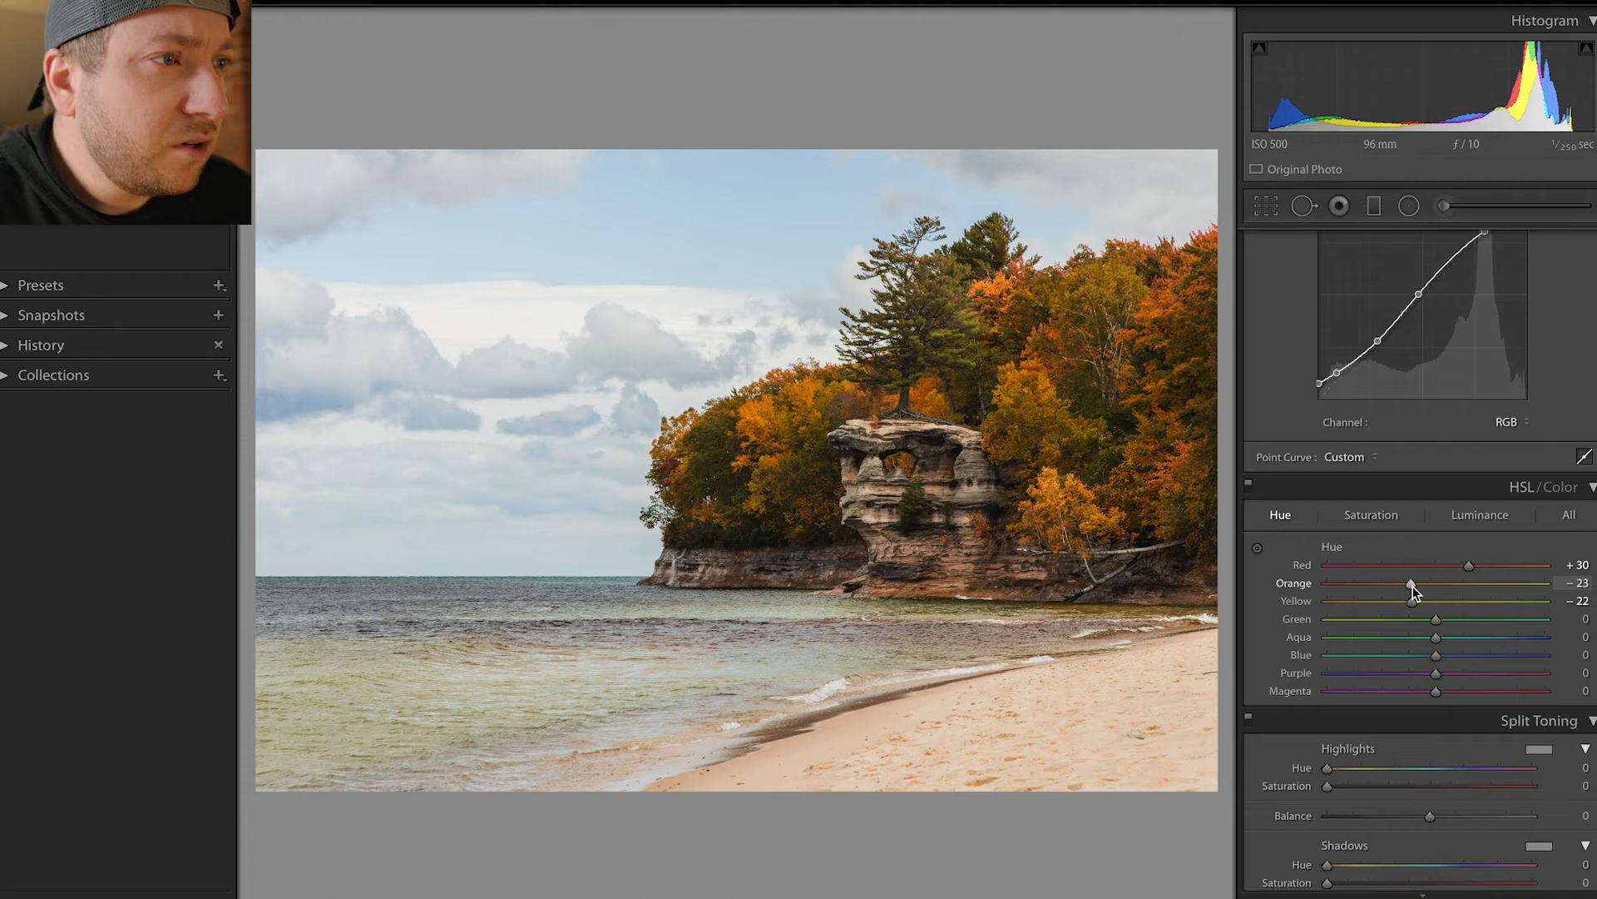
drag(1414, 585, 1421, 585)
Examine the fall foliage up close, and set the HSL Yellow hue to -23 and the Green hue to -45
click(1056, 479)
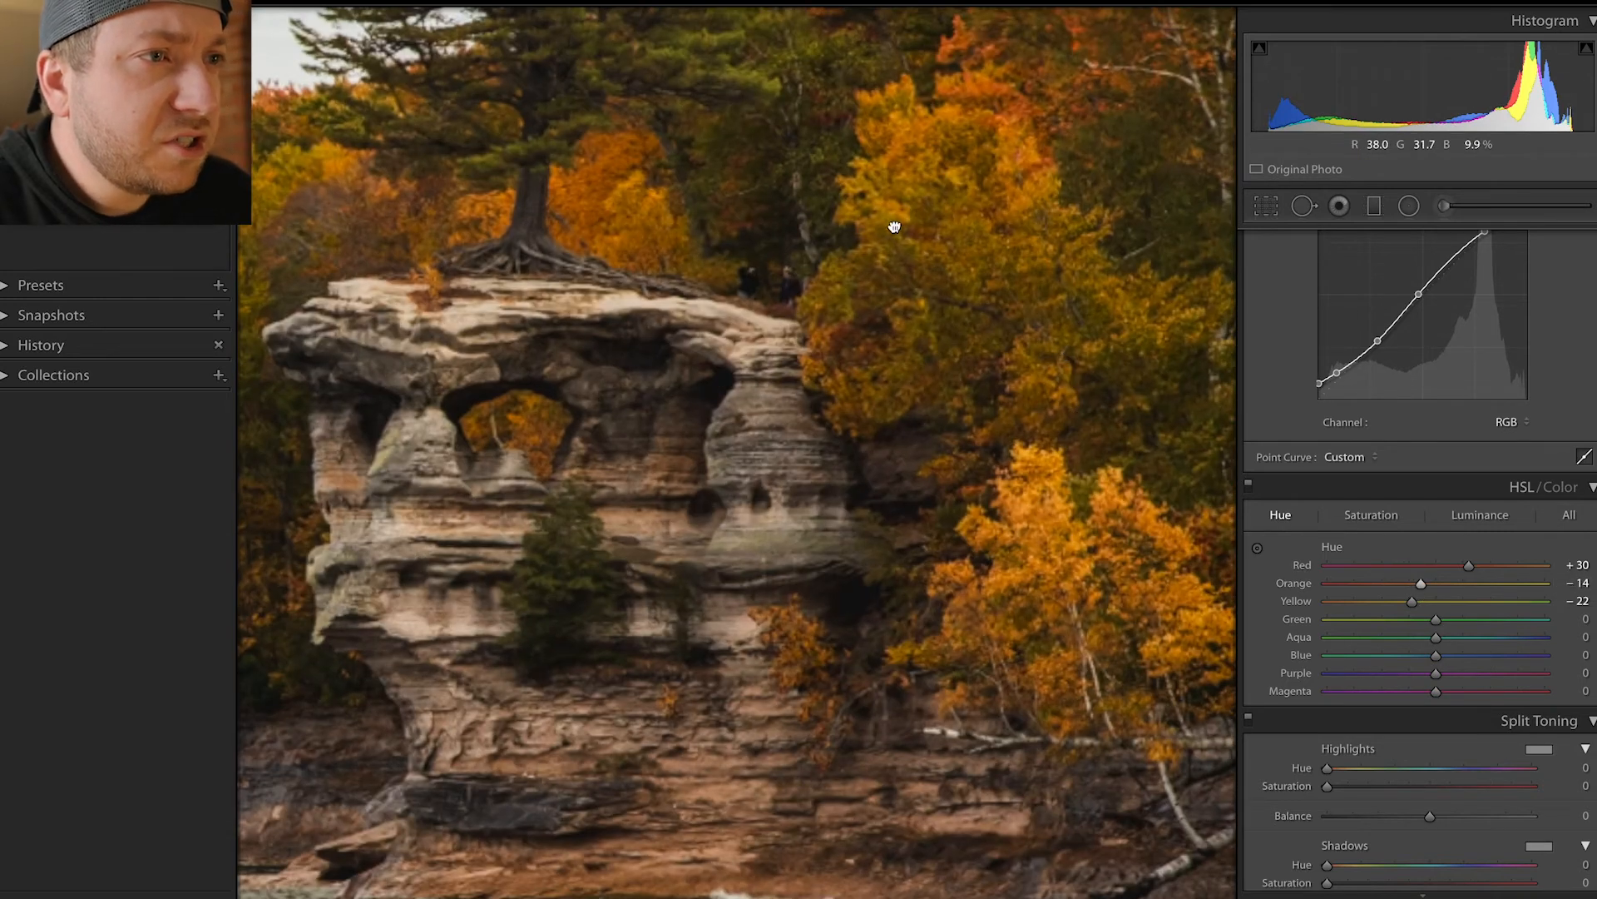
drag(894, 226, 393, 682)
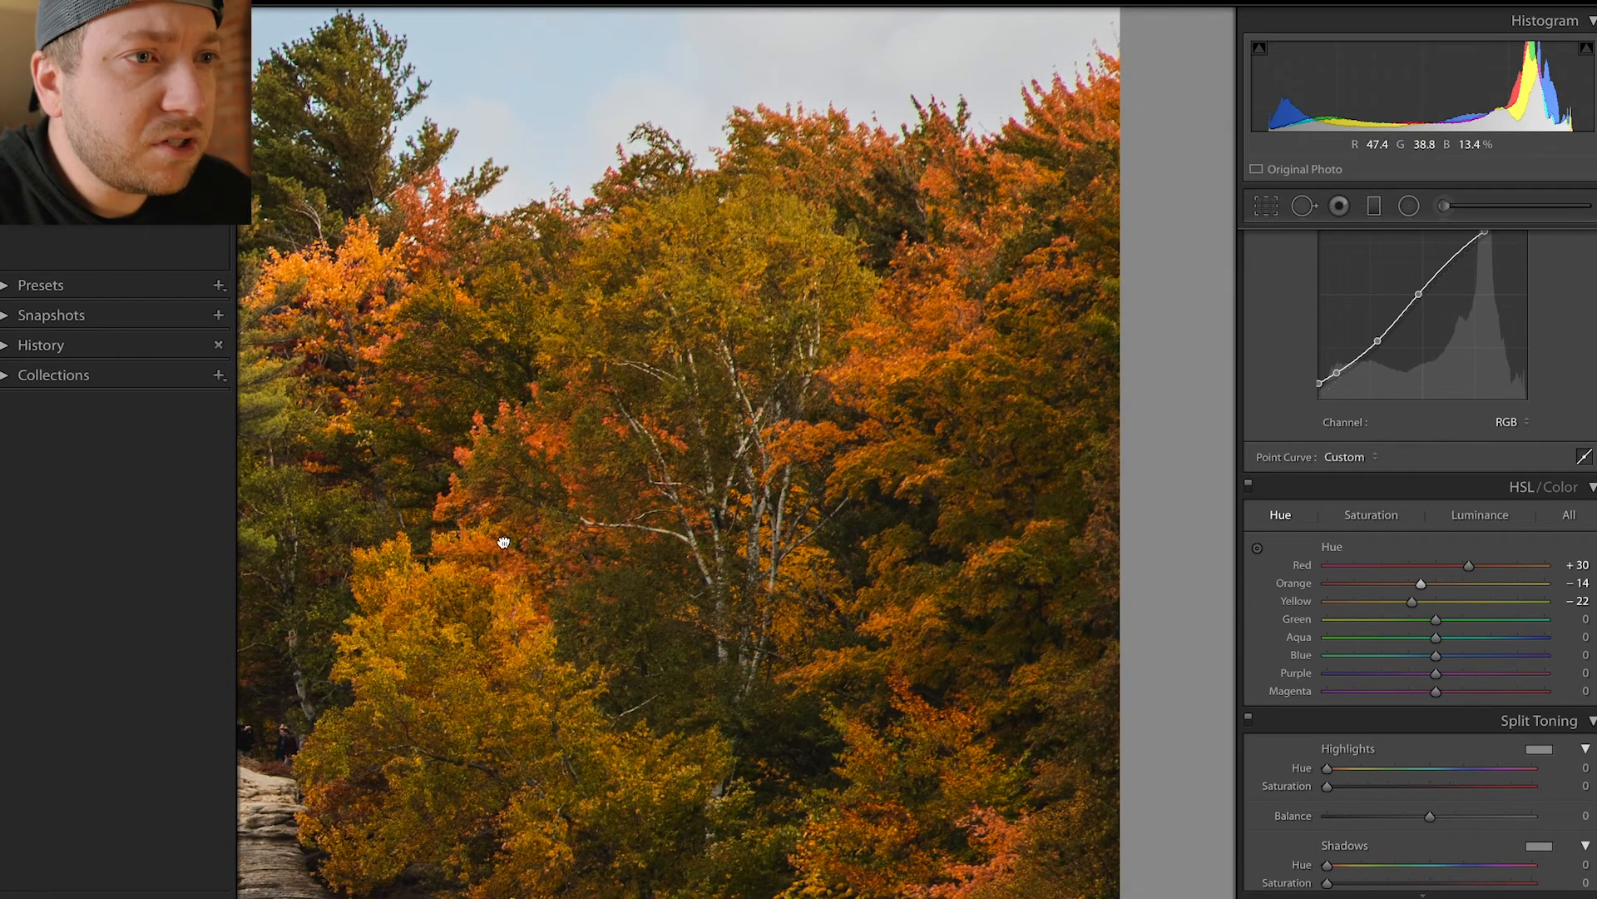
drag(502, 538, 813, 663)
click(607, 608)
click(609, 608)
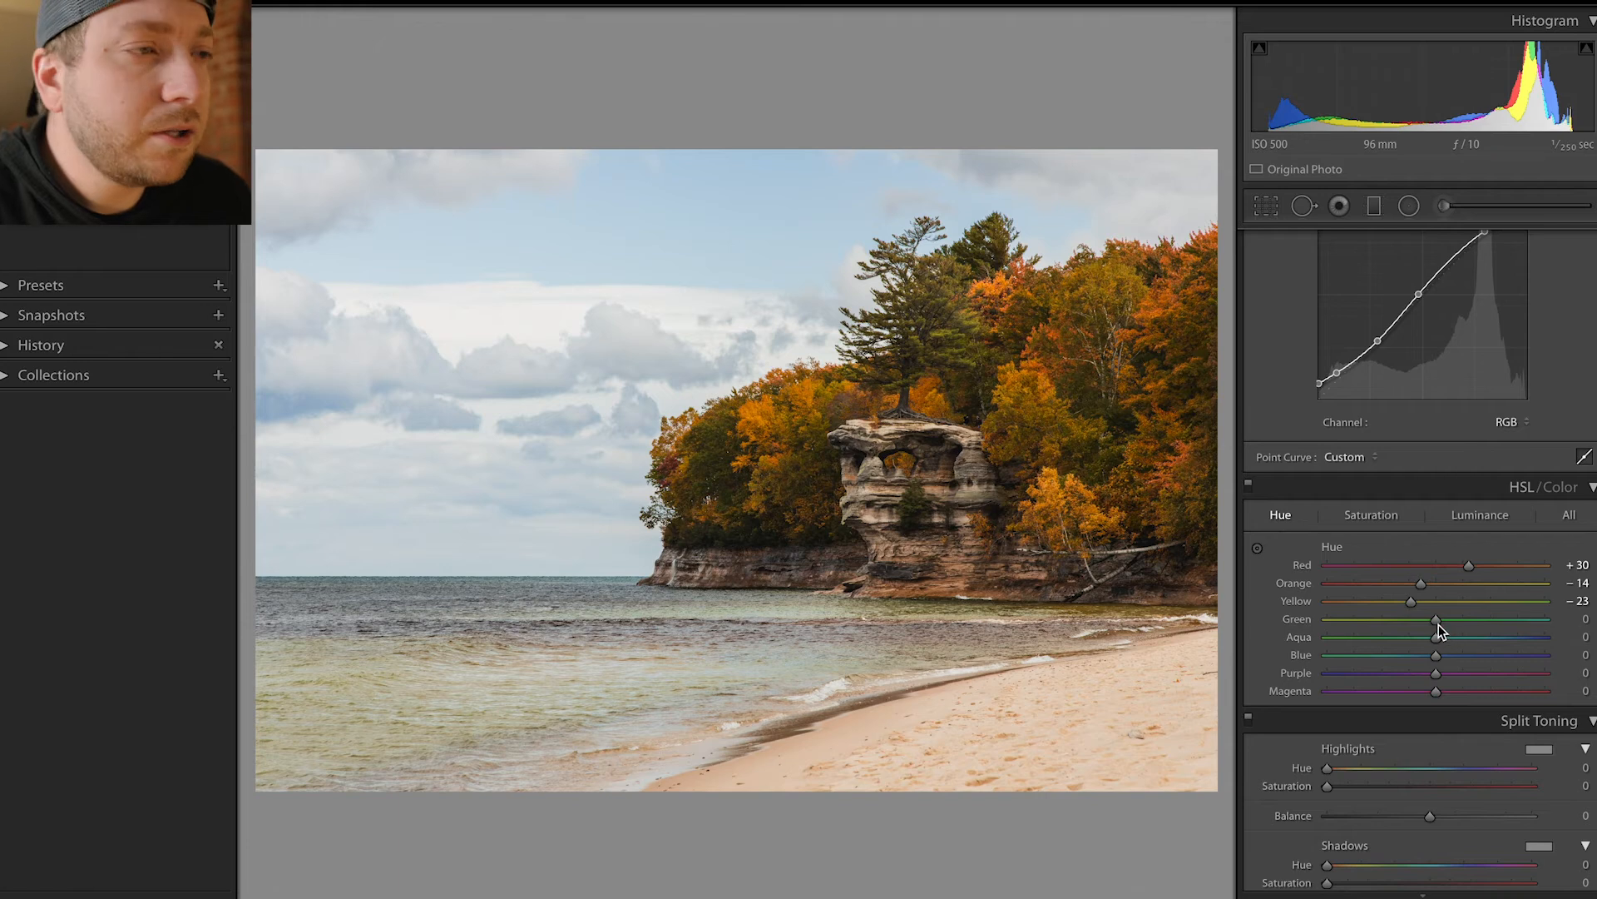
drag(1436, 626, 1391, 631)
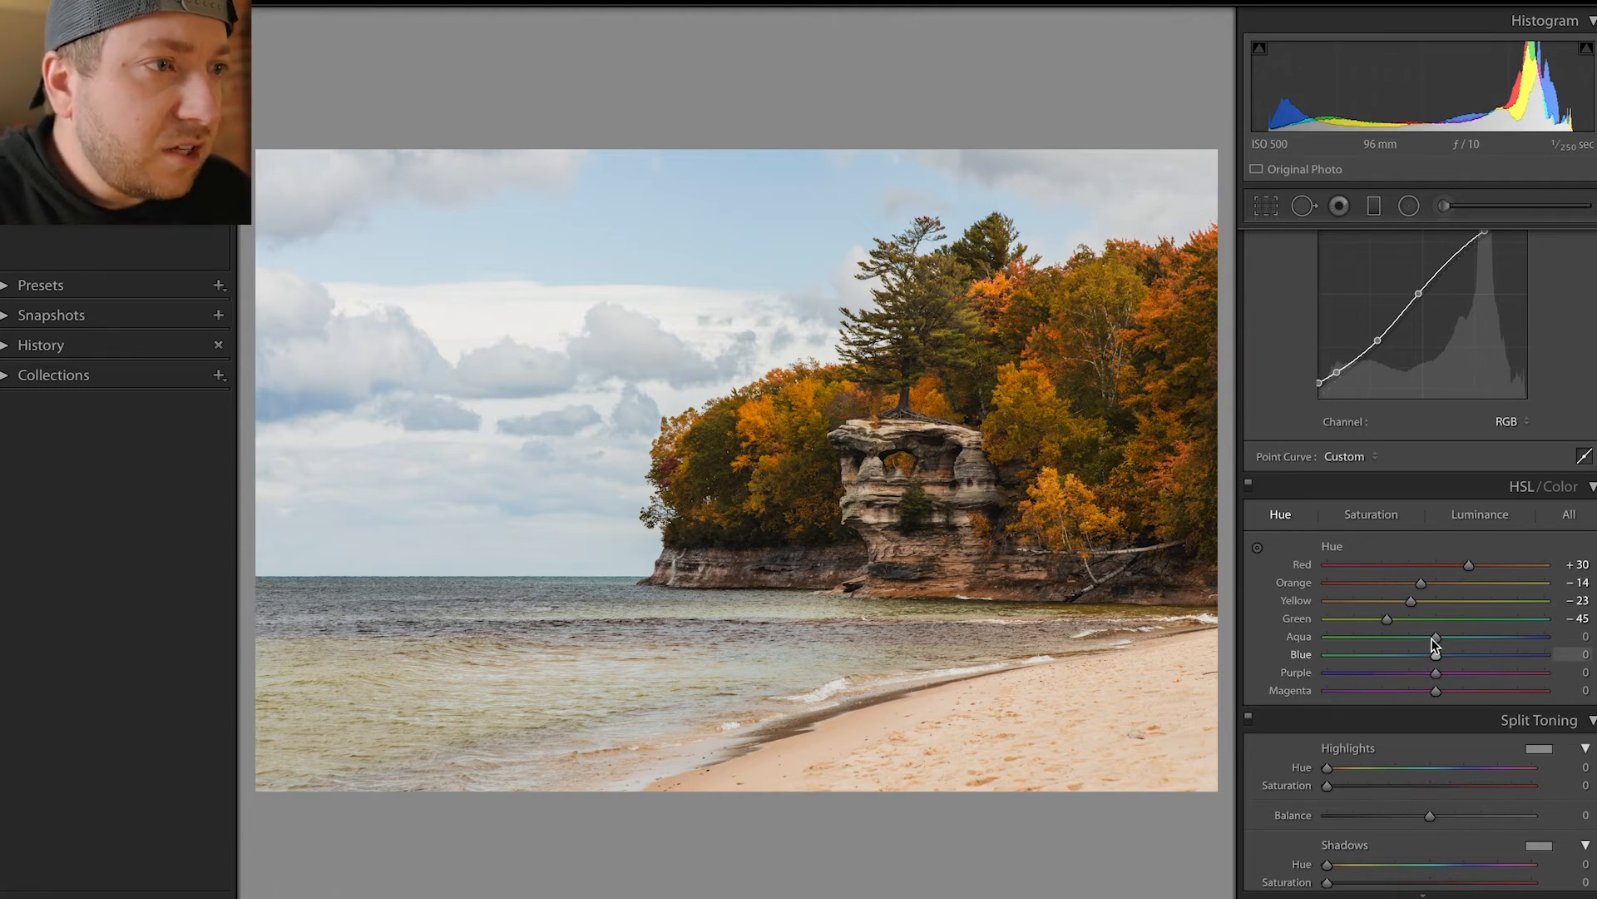
Try a lower Aqua hue and reset it to 0, and set the Blue hue to +10
drag(1433, 638, 1291, 644)
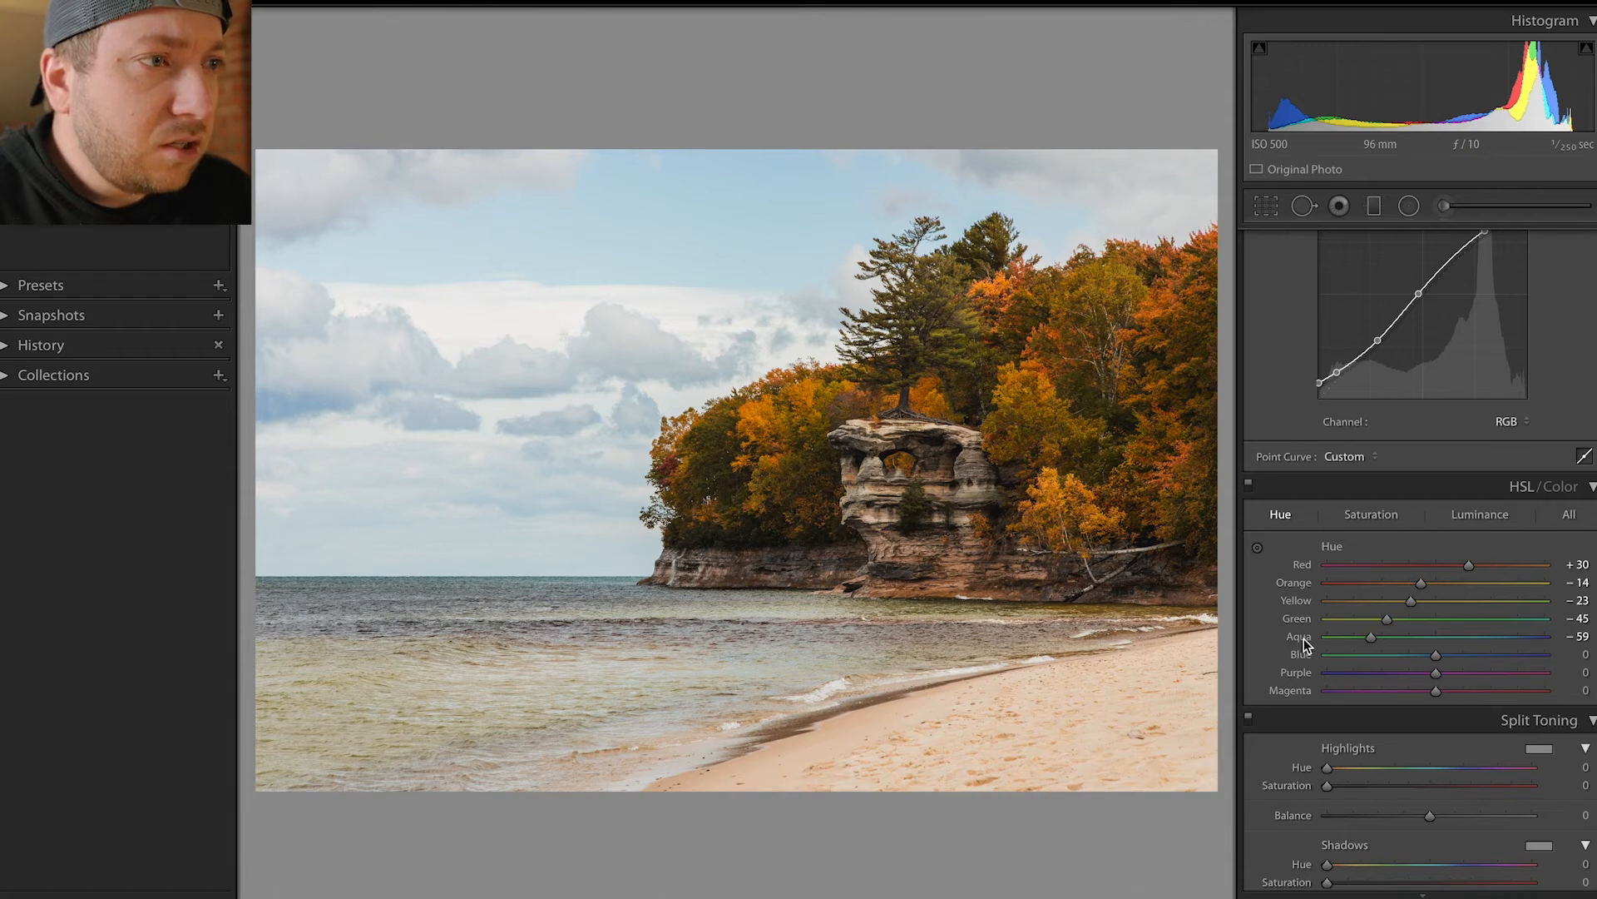
double_click(1305, 638)
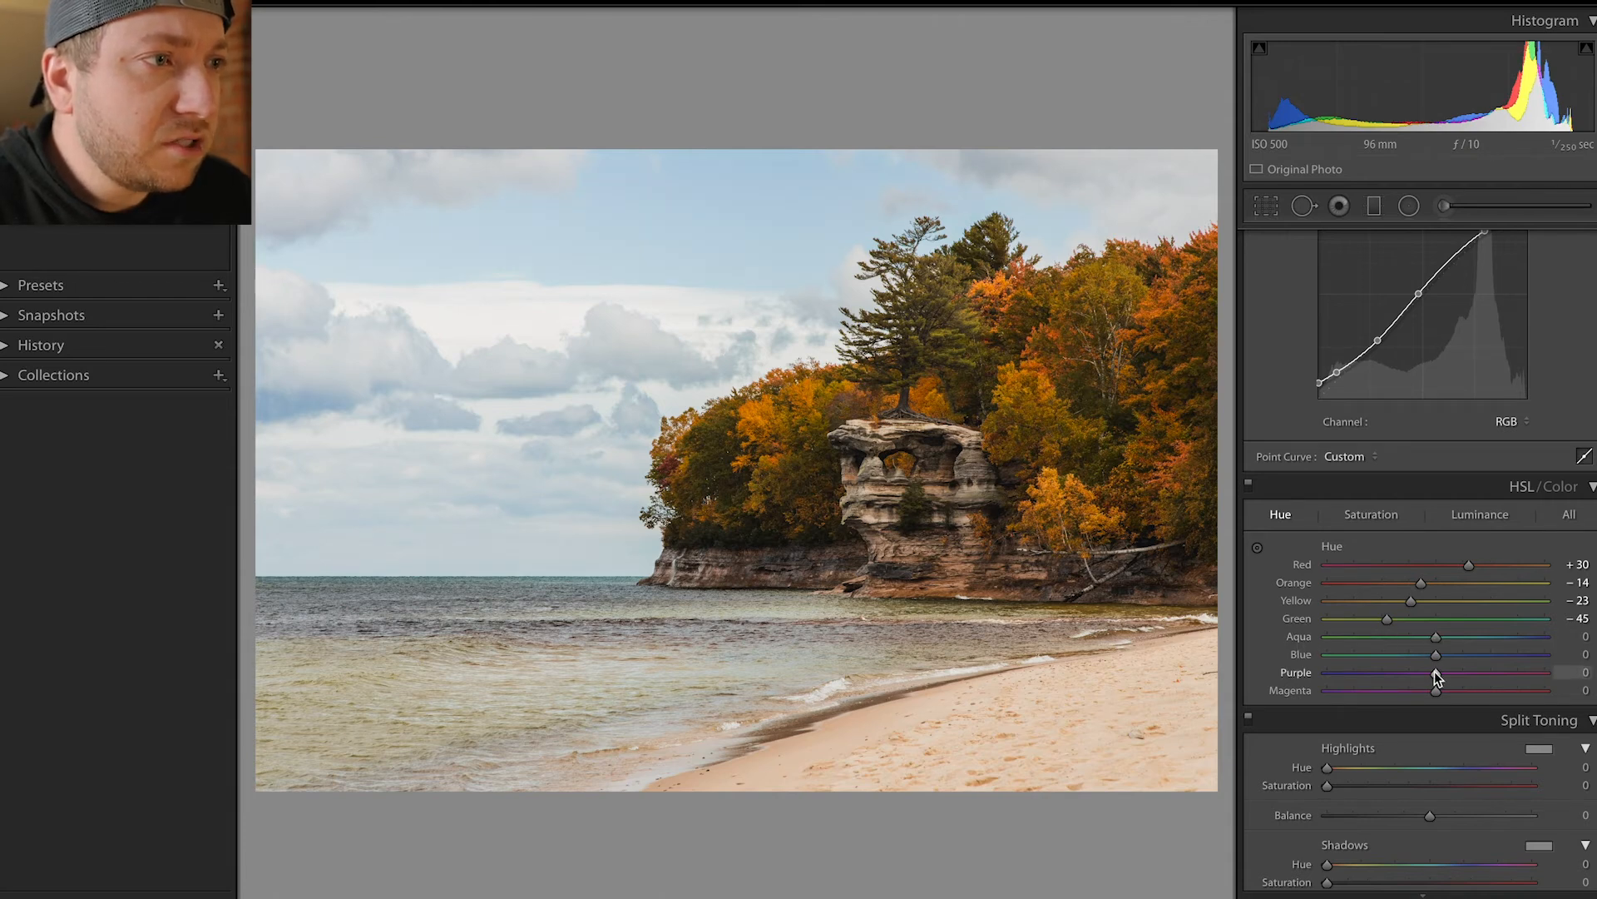
mouse_move(1436, 654)
mouse_down()
mouse_move(1342, 664)
mouse_move(1546, 652)
mouse_move(1426, 673)
mouse_move(1446, 668)
mouse_up()
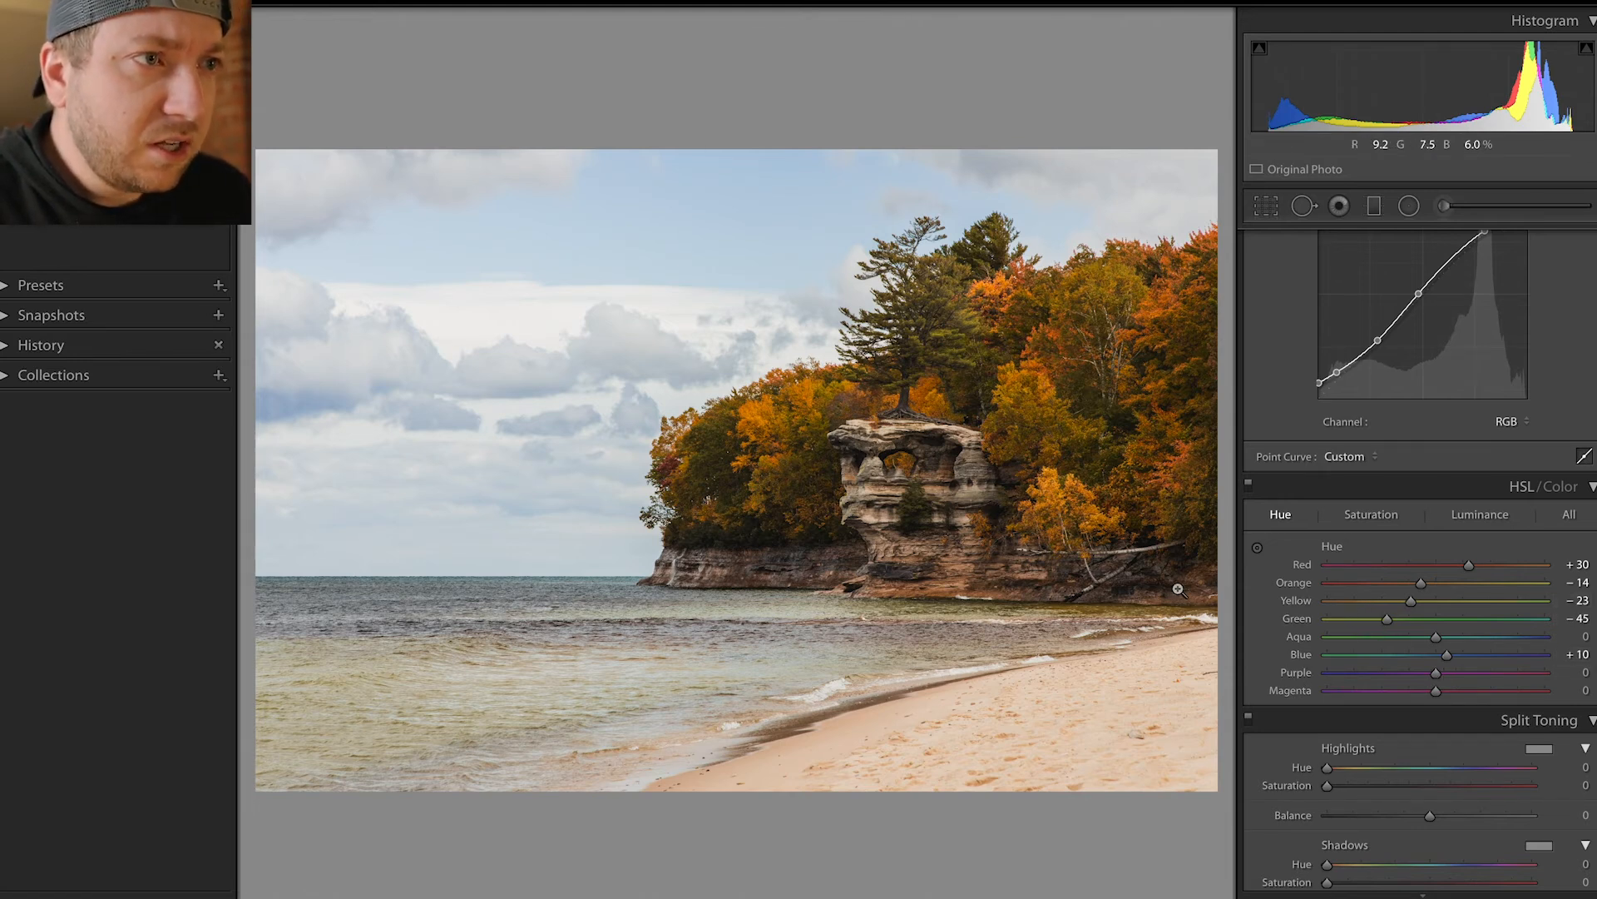
Set the HSL Orange saturation to +8 and Yellow saturation to +10, and try a Red saturation boost before resetting it to 0
click(1379, 514)
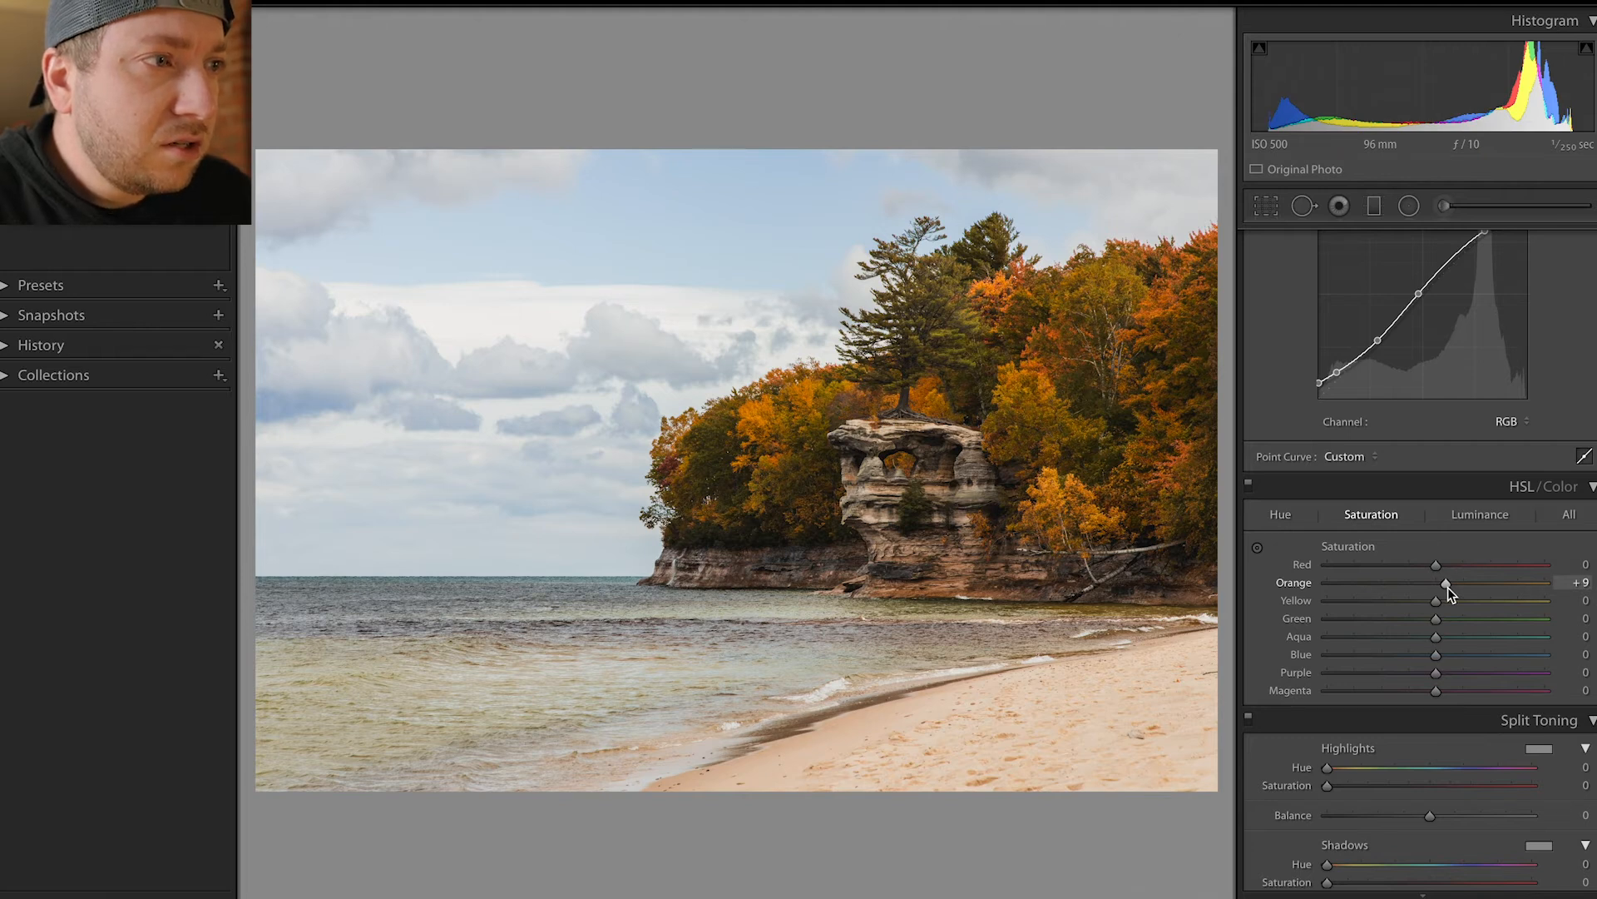
mouse_move(1448, 587)
mouse_down()
mouse_move(1451, 605)
mouse_move(1401, 607)
mouse_move(1451, 607)
mouse_up()
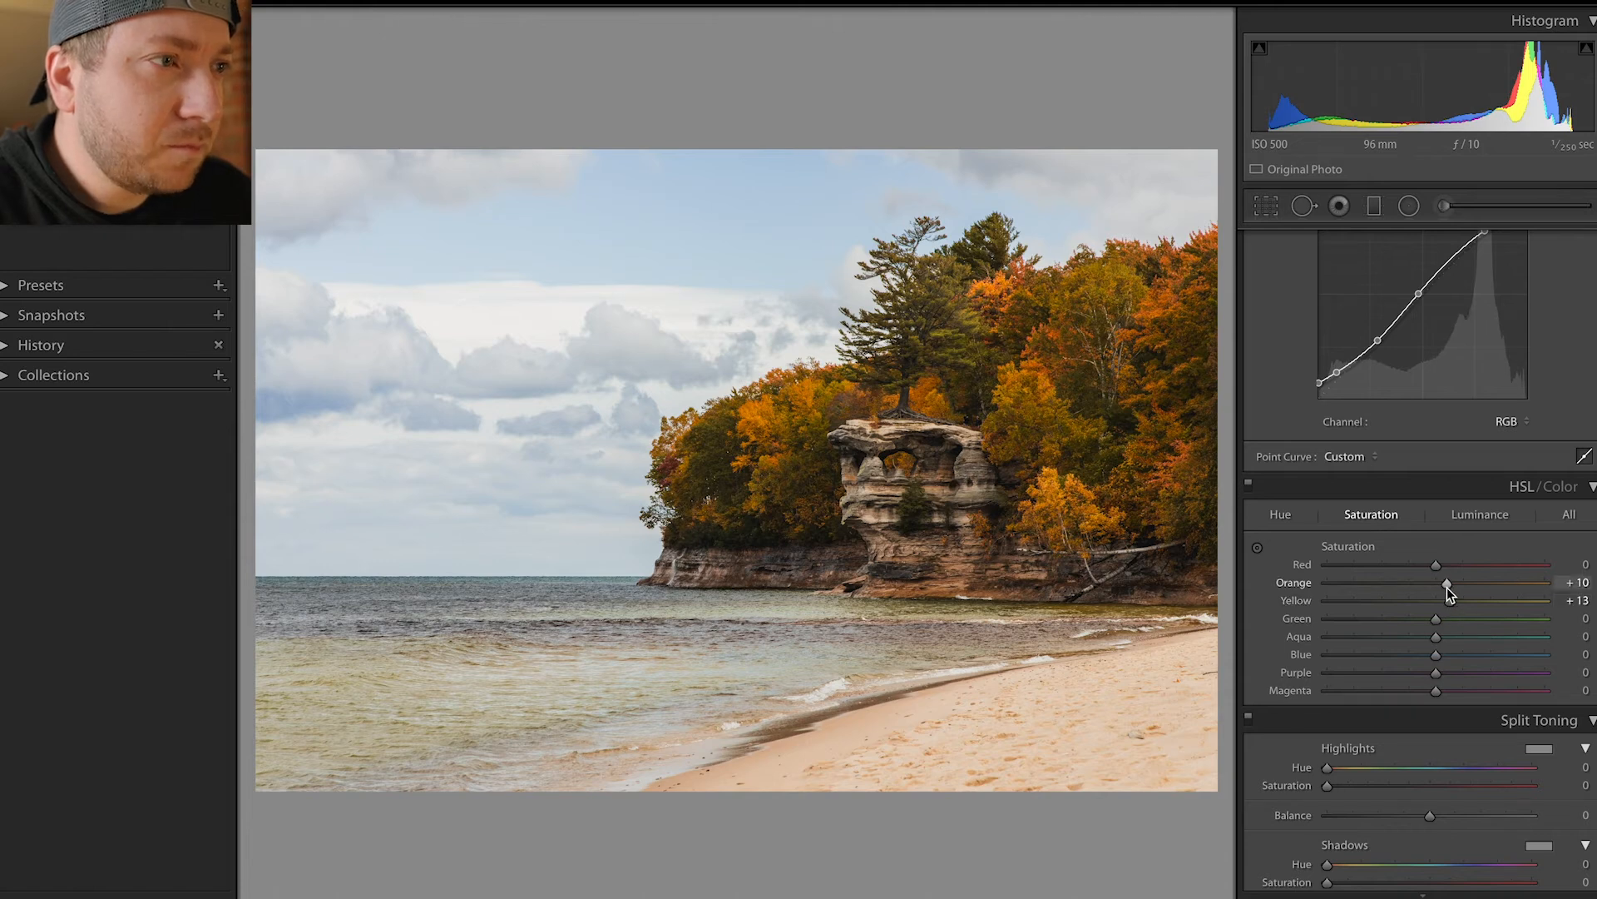
mouse_move(1446, 587)
mouse_down()
mouse_move(1449, 613)
mouse_move(1475, 567)
mouse_move(1406, 585)
mouse_move(1452, 574)
mouse_up()
click(1444, 591)
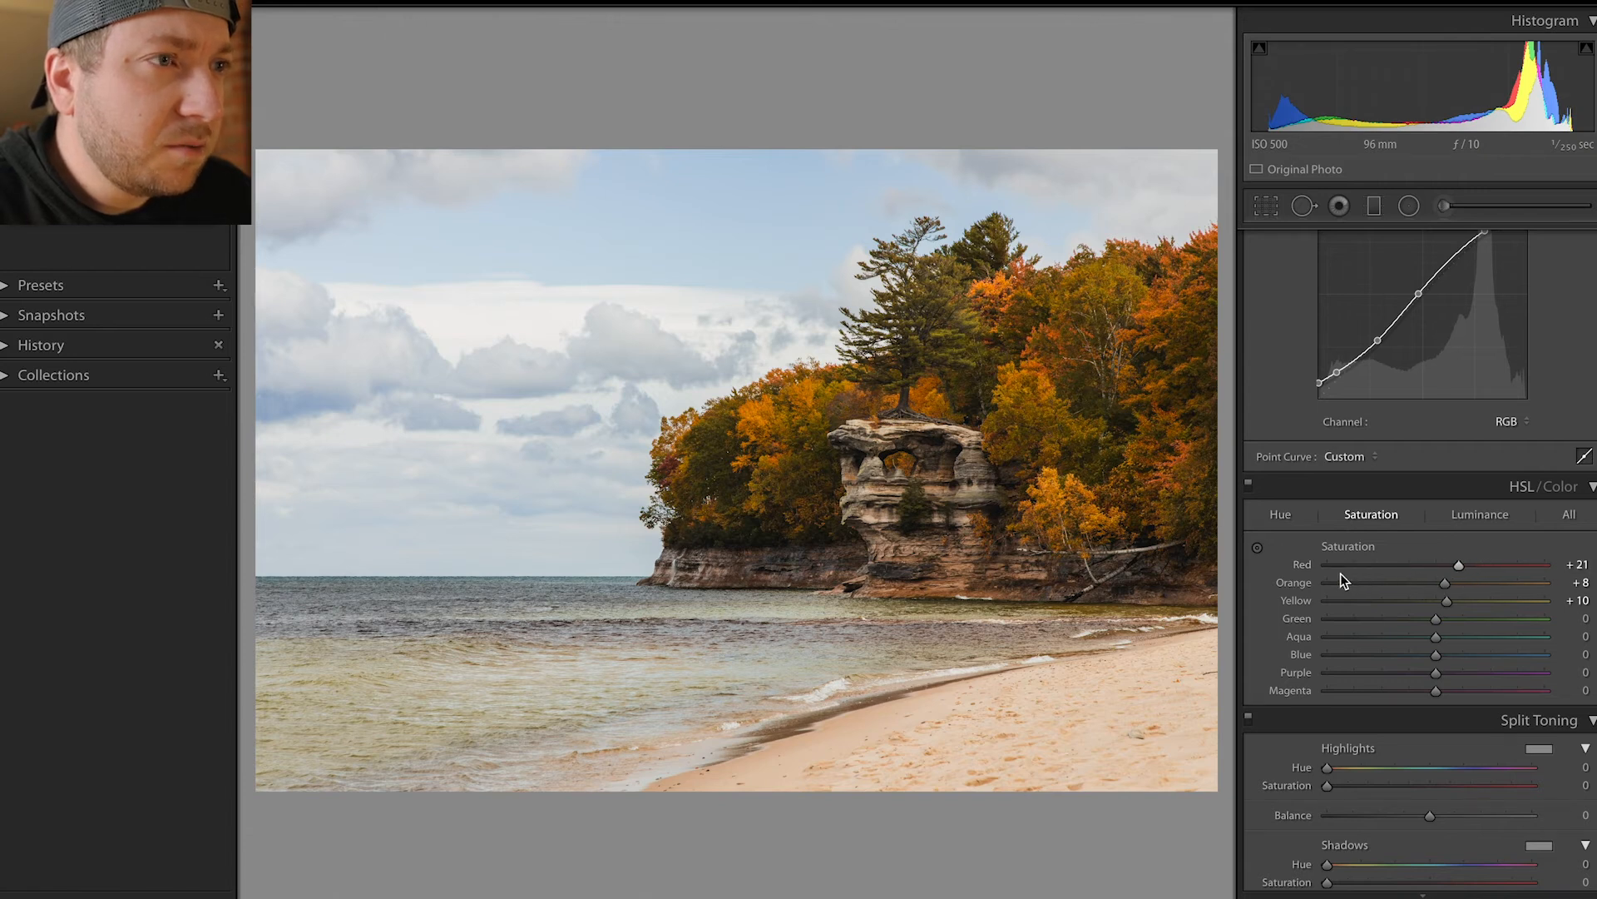
double_click(1303, 568)
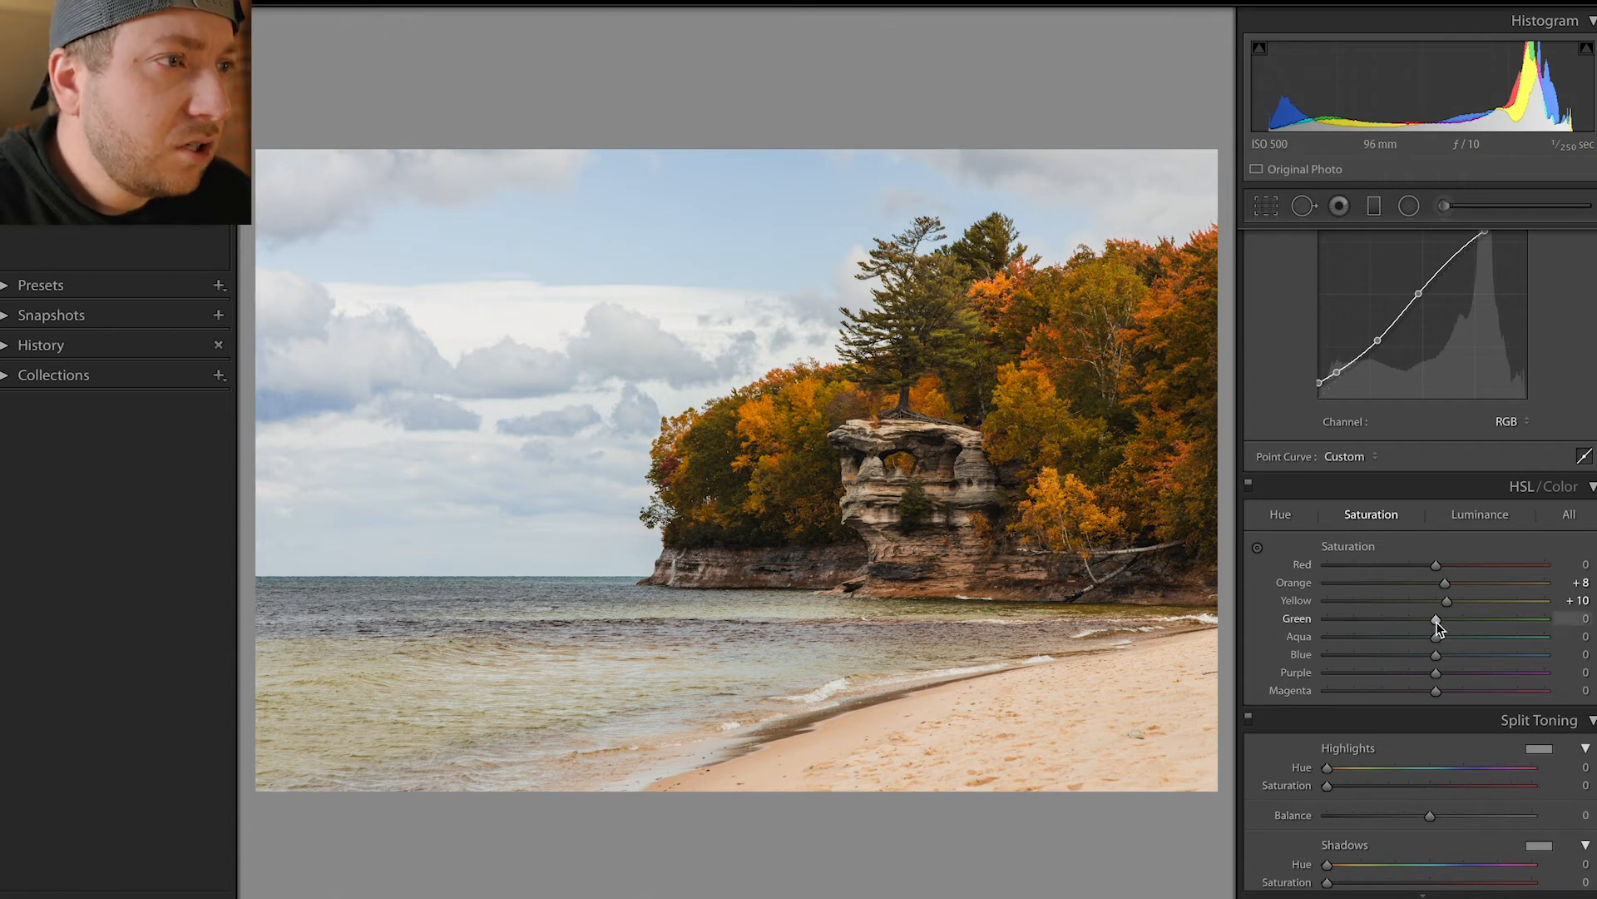
Set the HSL Blue saturation to +9, and try lower Green and Aqua saturation before resetting both to 0
drag(1436, 622, 1397, 644)
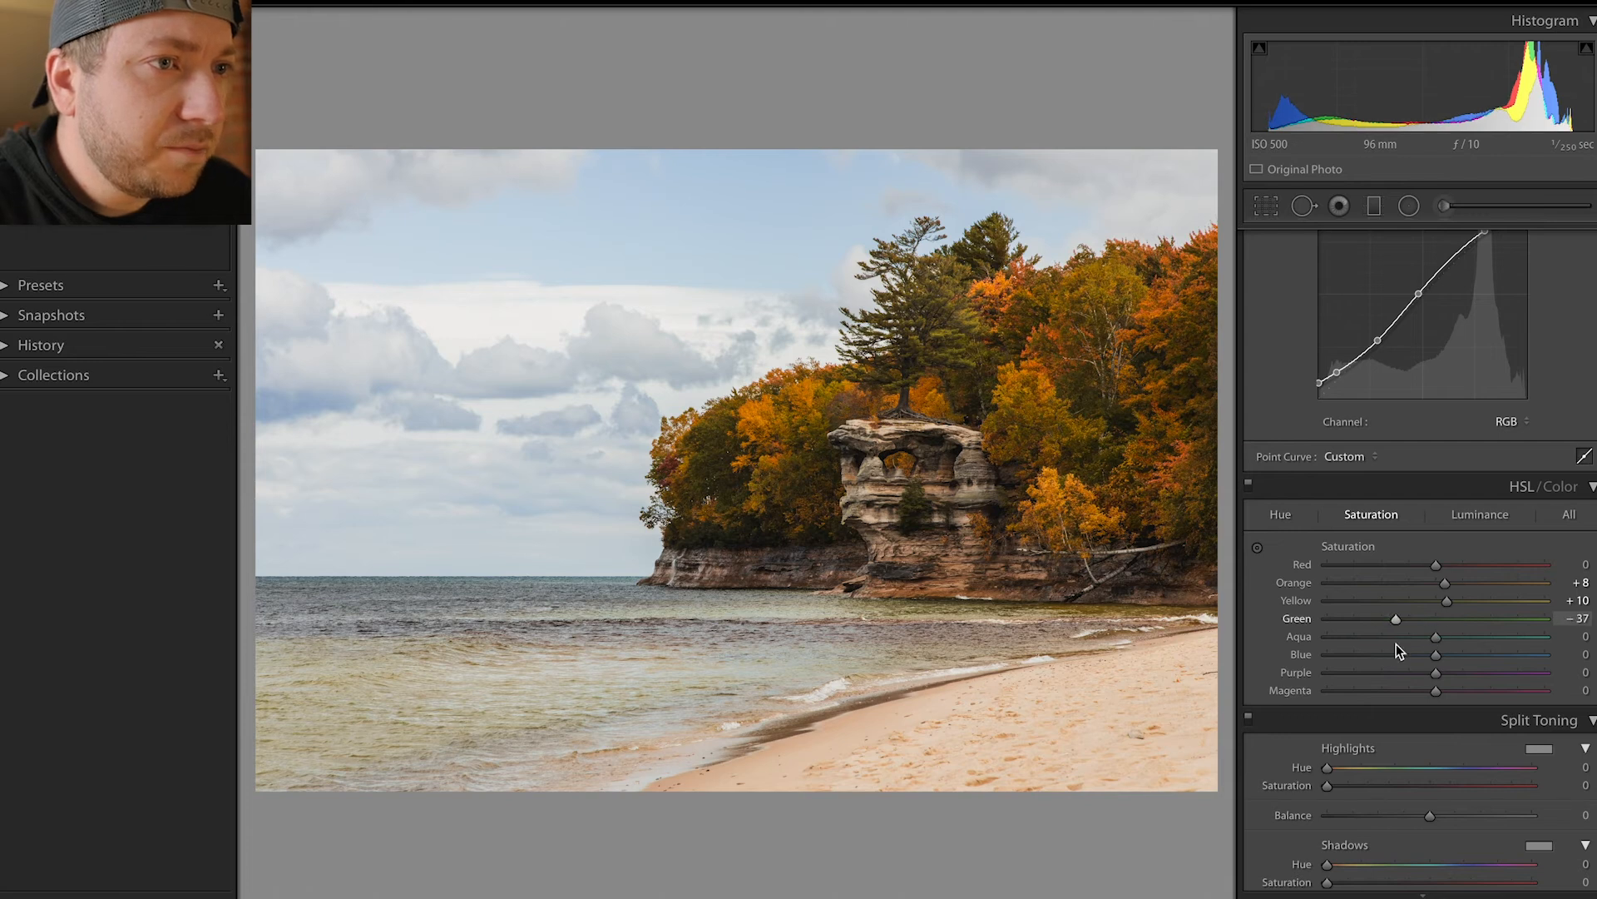
double_click(1300, 621)
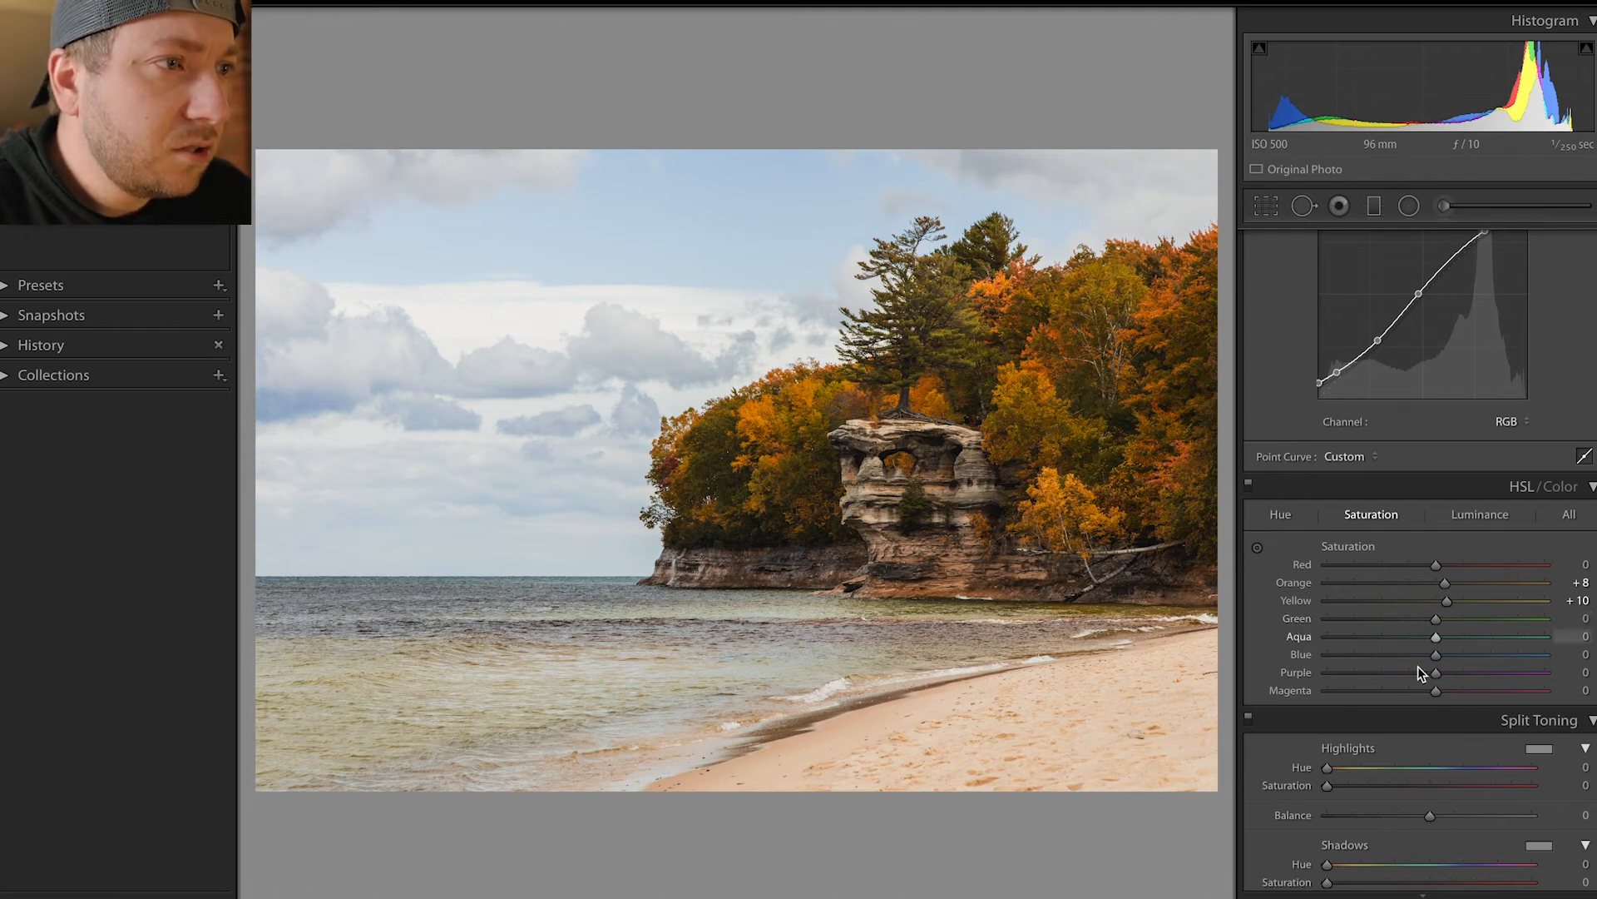
mouse_move(1439, 652)
mouse_down()
mouse_move(1413, 661)
mouse_move(1471, 658)
mouse_move(1446, 662)
mouse_up()
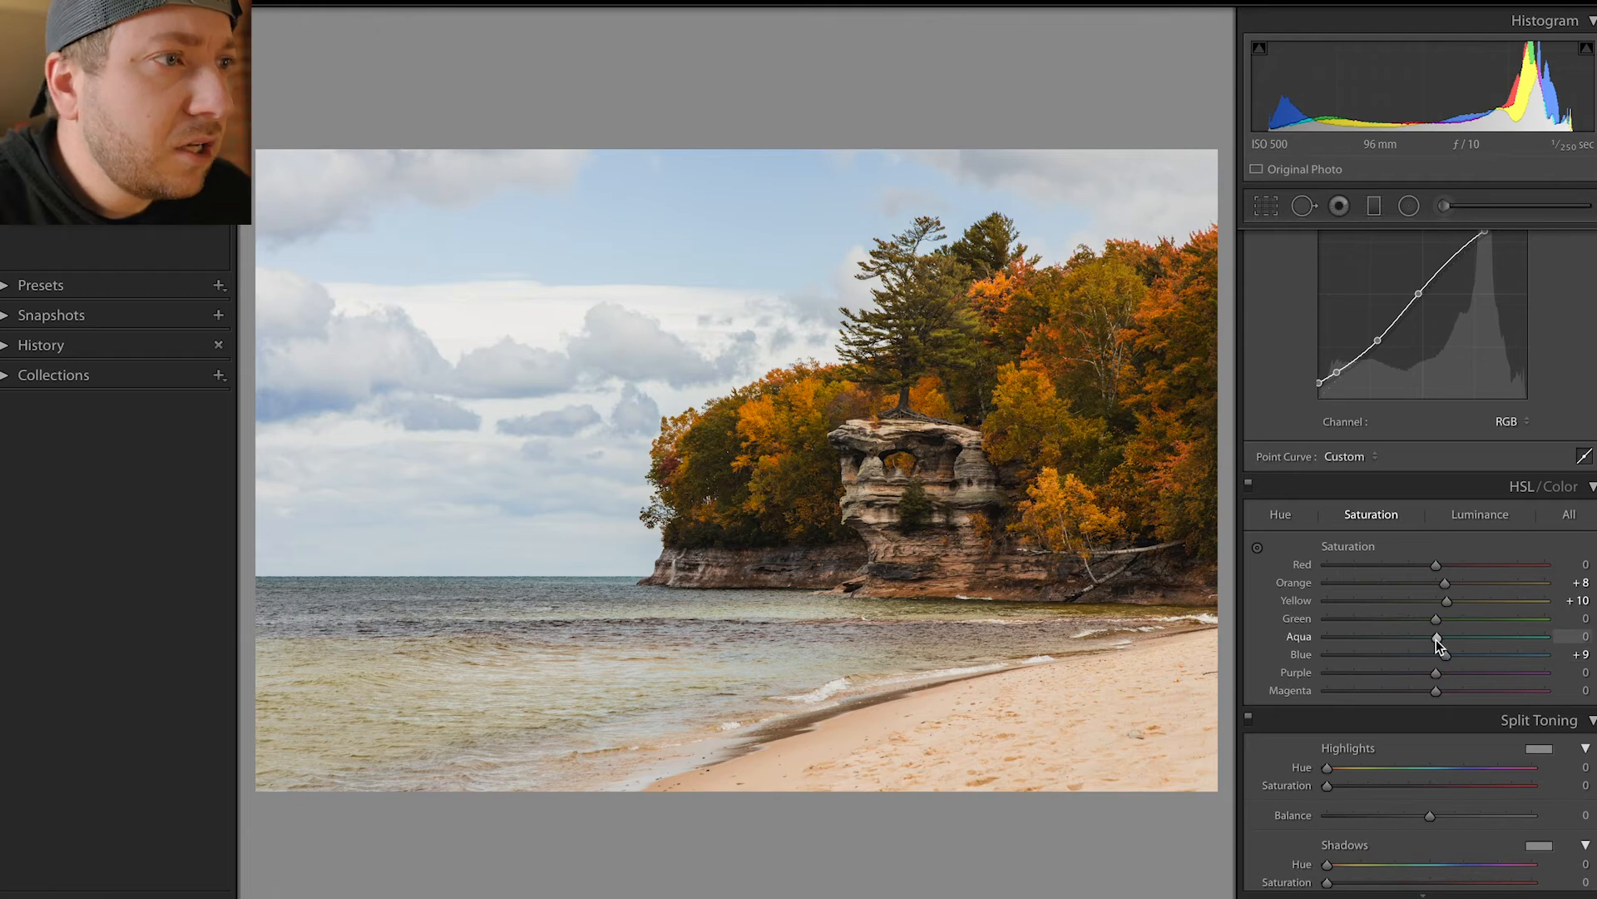
mouse_move(1436, 639)
mouse_down()
mouse_move(1490, 636)
mouse_move(1402, 650)
mouse_move(1495, 640)
mouse_move(1414, 656)
mouse_up()
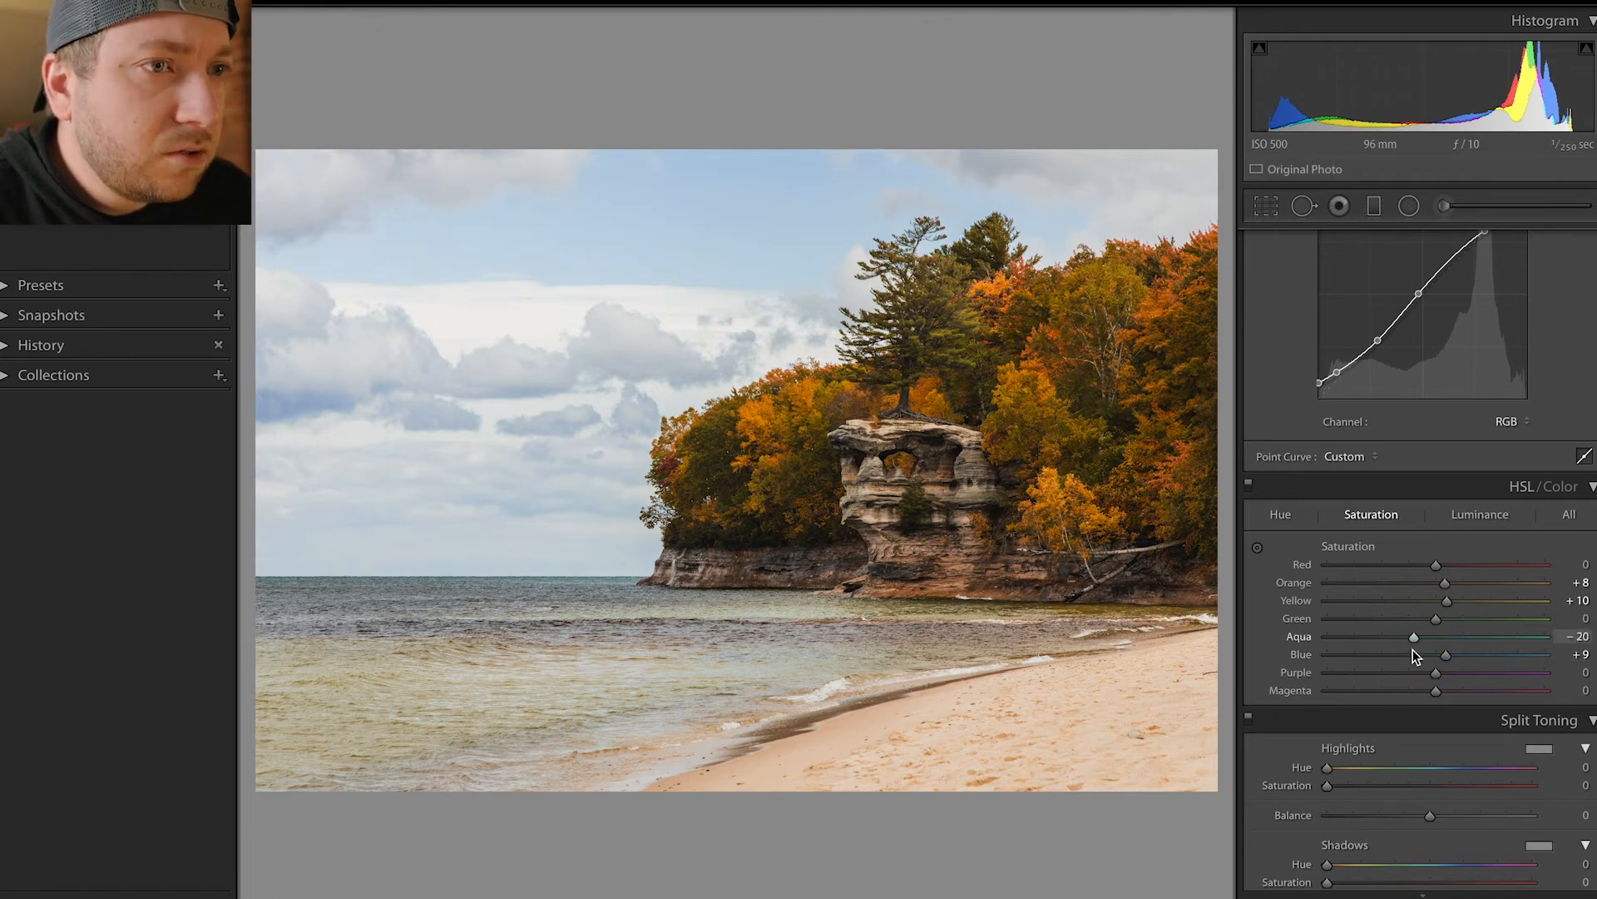
double_click(1301, 638)
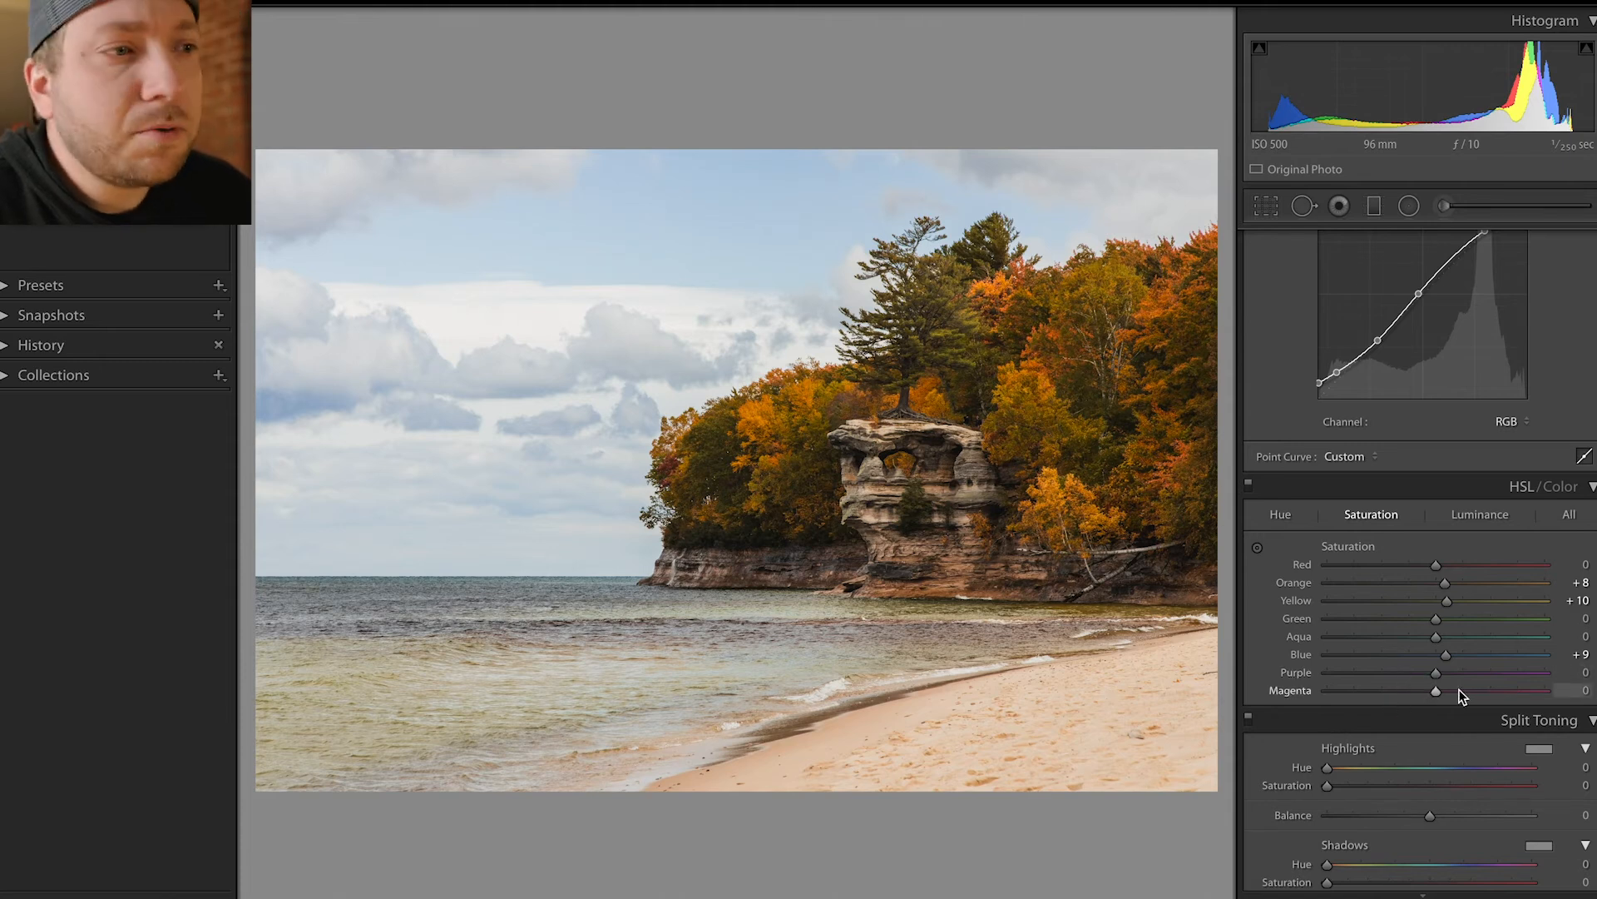
Brighten the foliage colors by setting the HSL luminance to +24 for Red, +24 for Orange and +18 for Yellow
click(1485, 515)
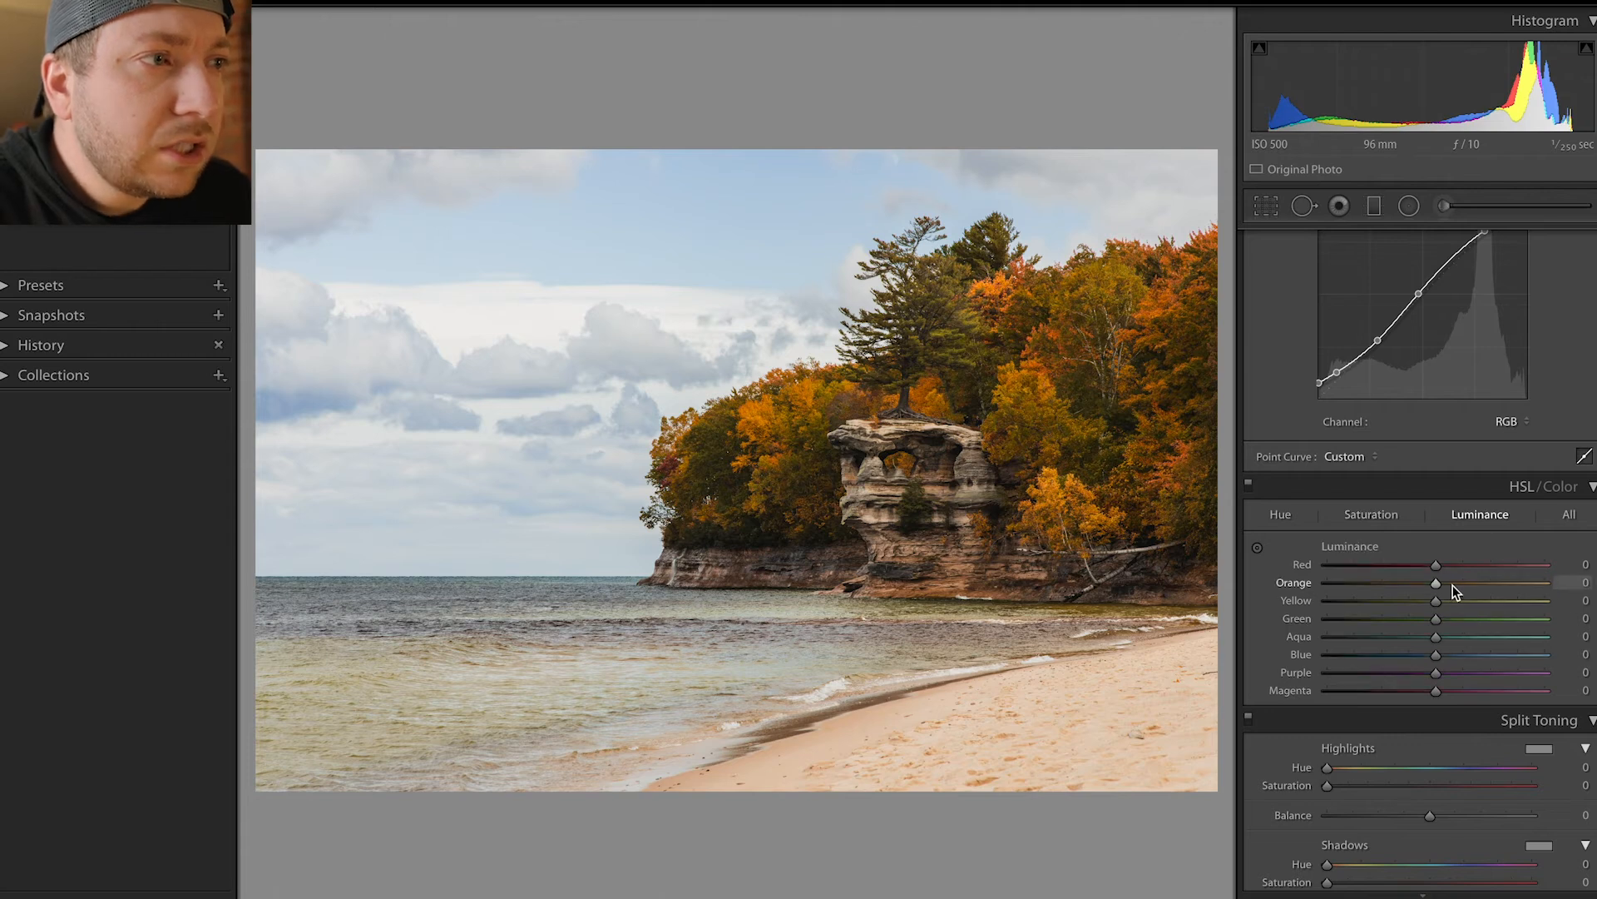
drag(1441, 584, 1463, 567)
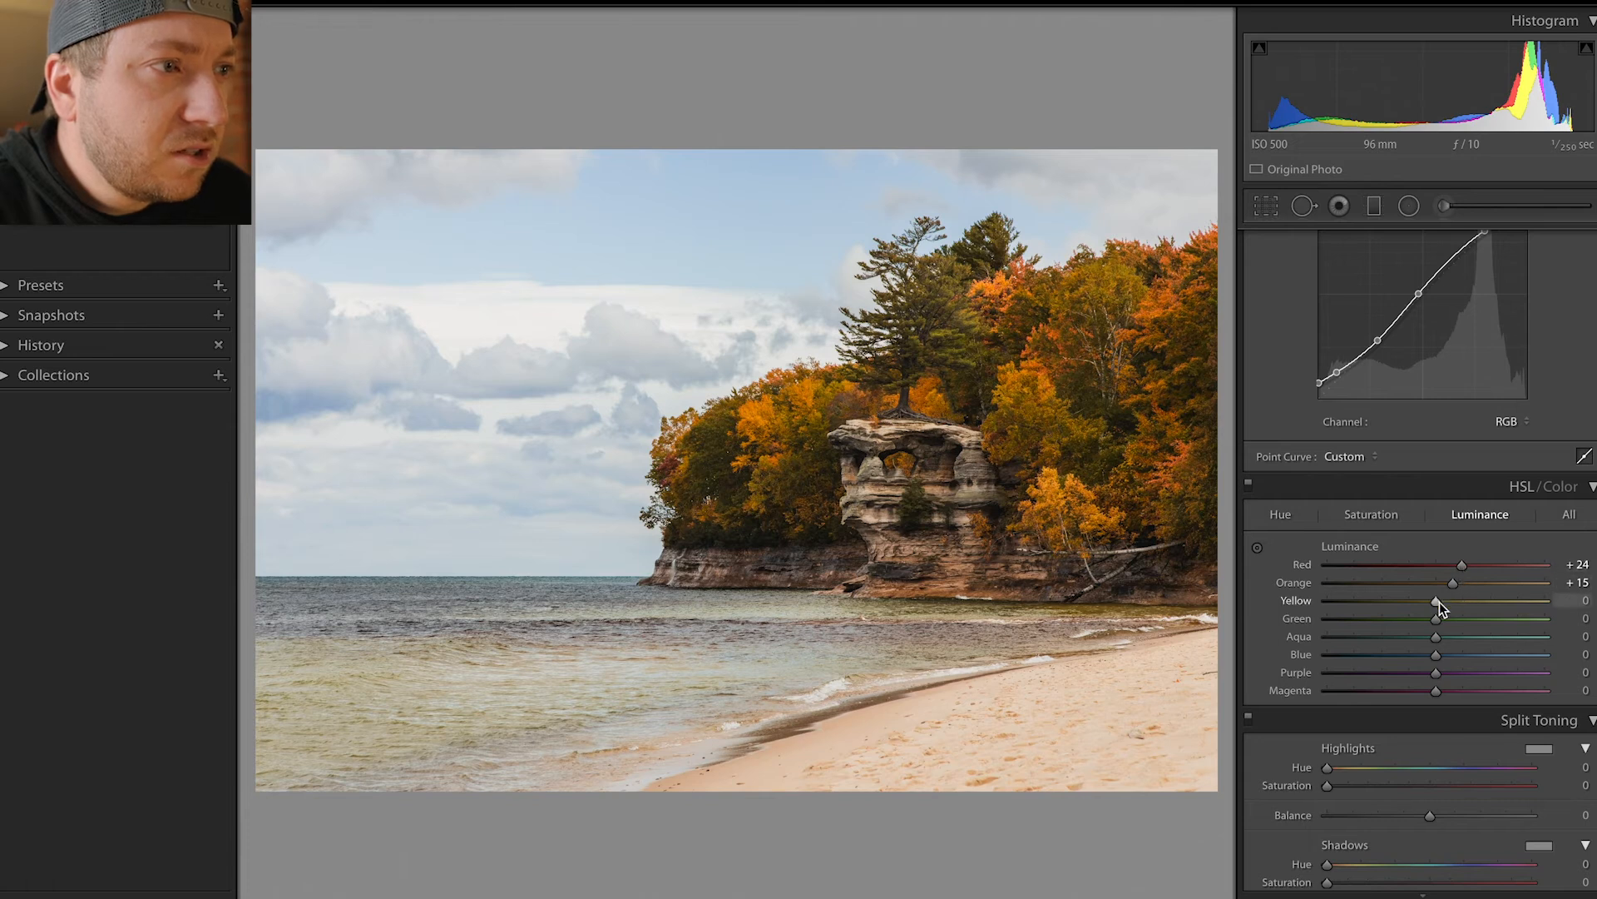
drag(1439, 601, 1466, 599)
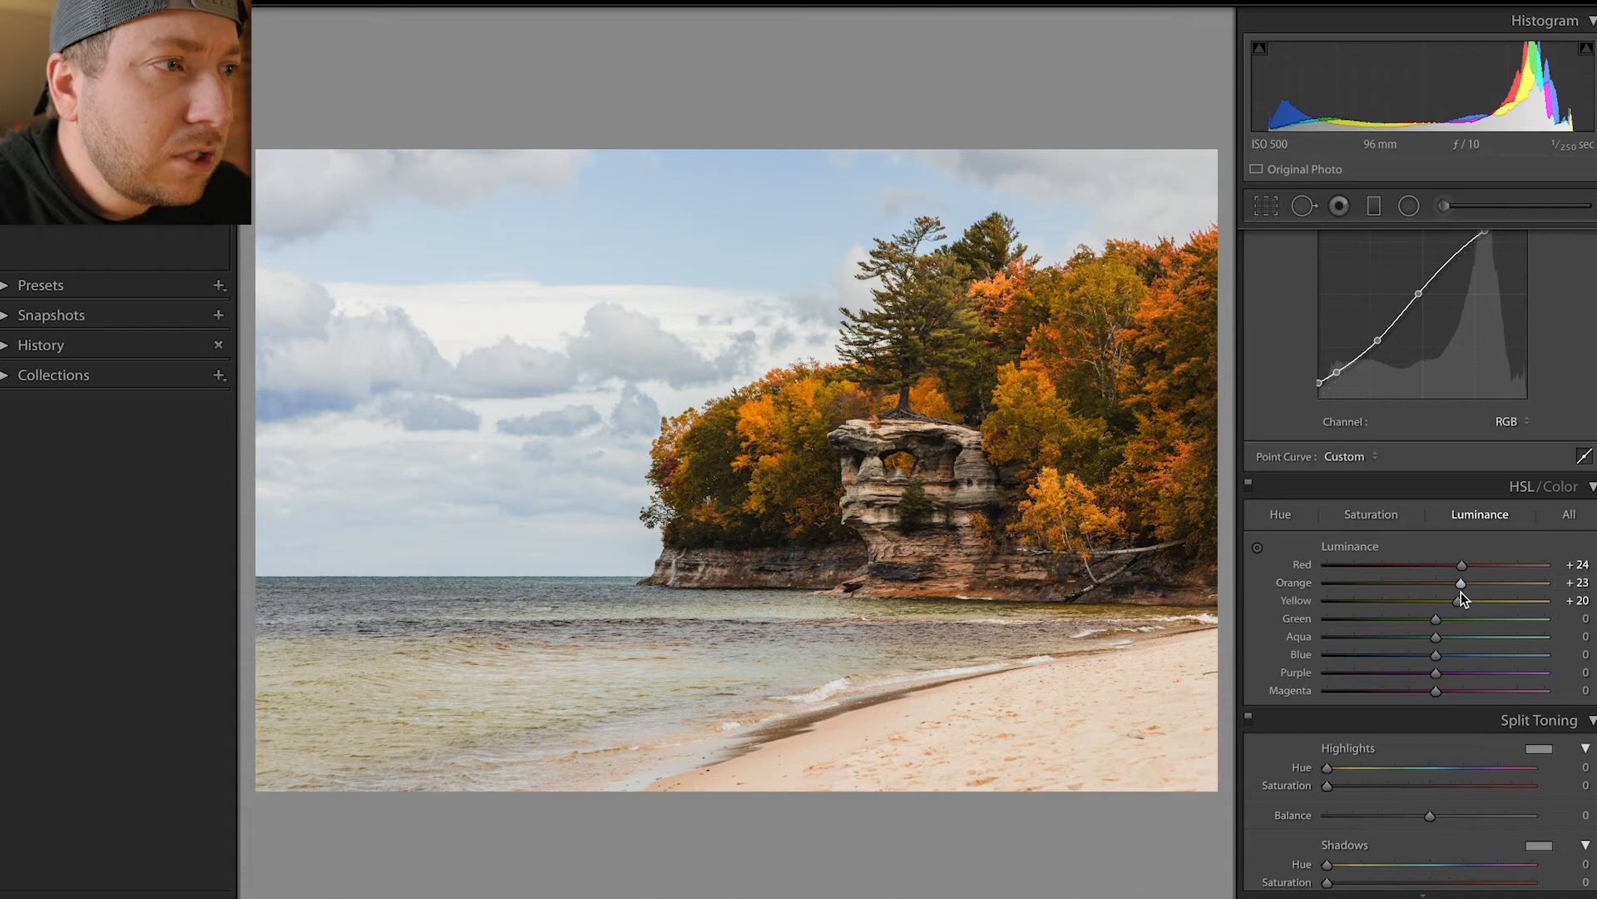
drag(1237, 522, 1206, 527)
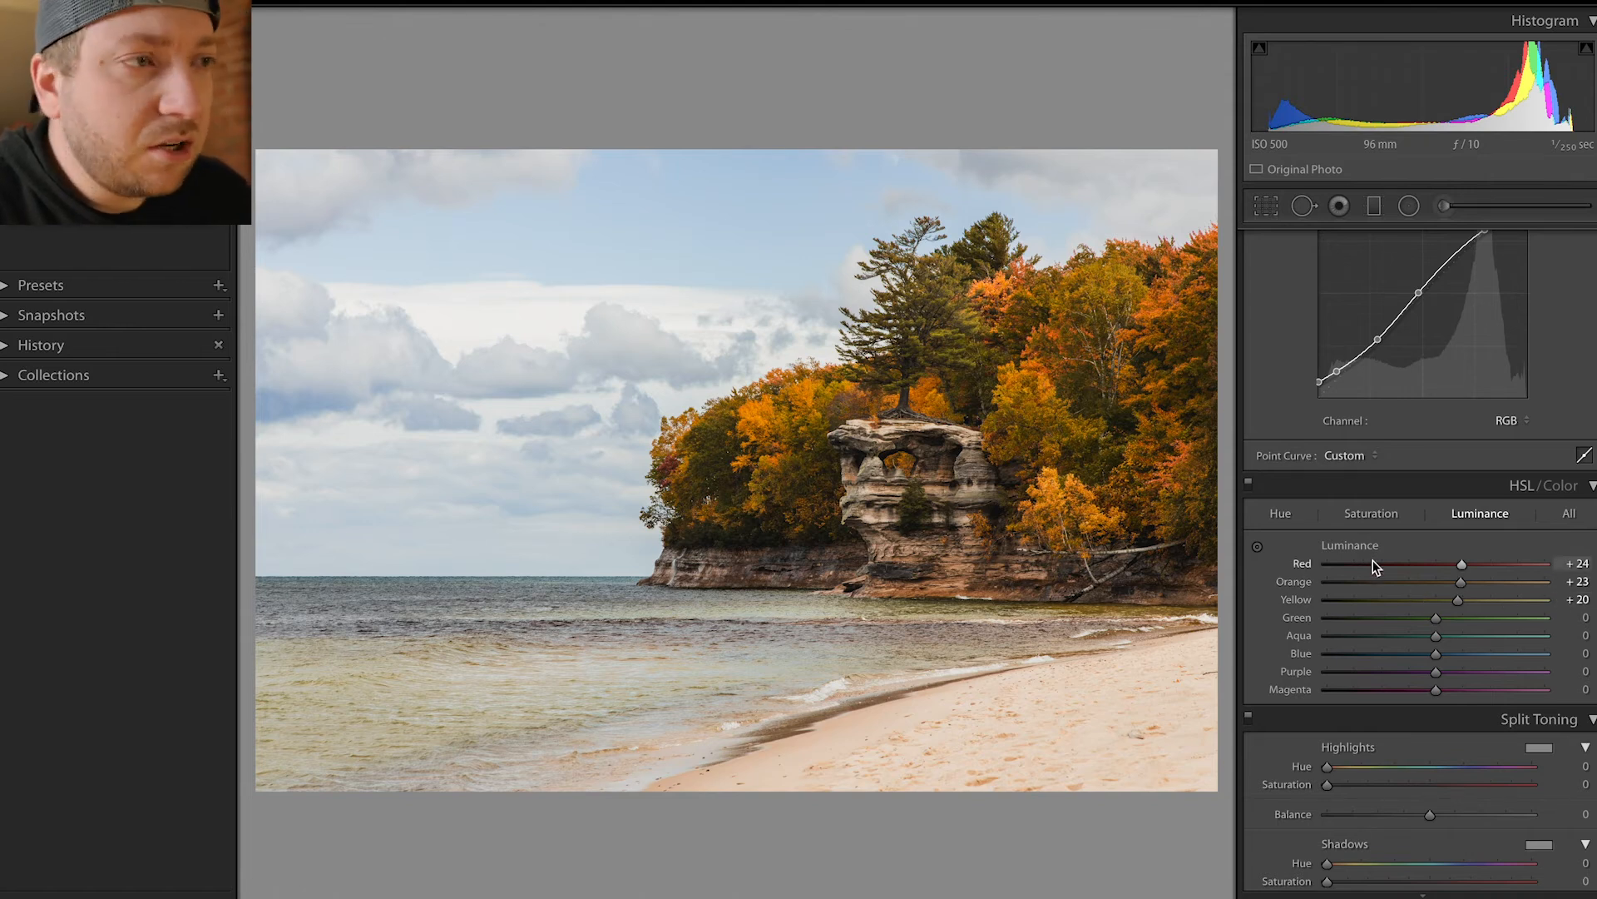
drag(1464, 582, 1455, 601)
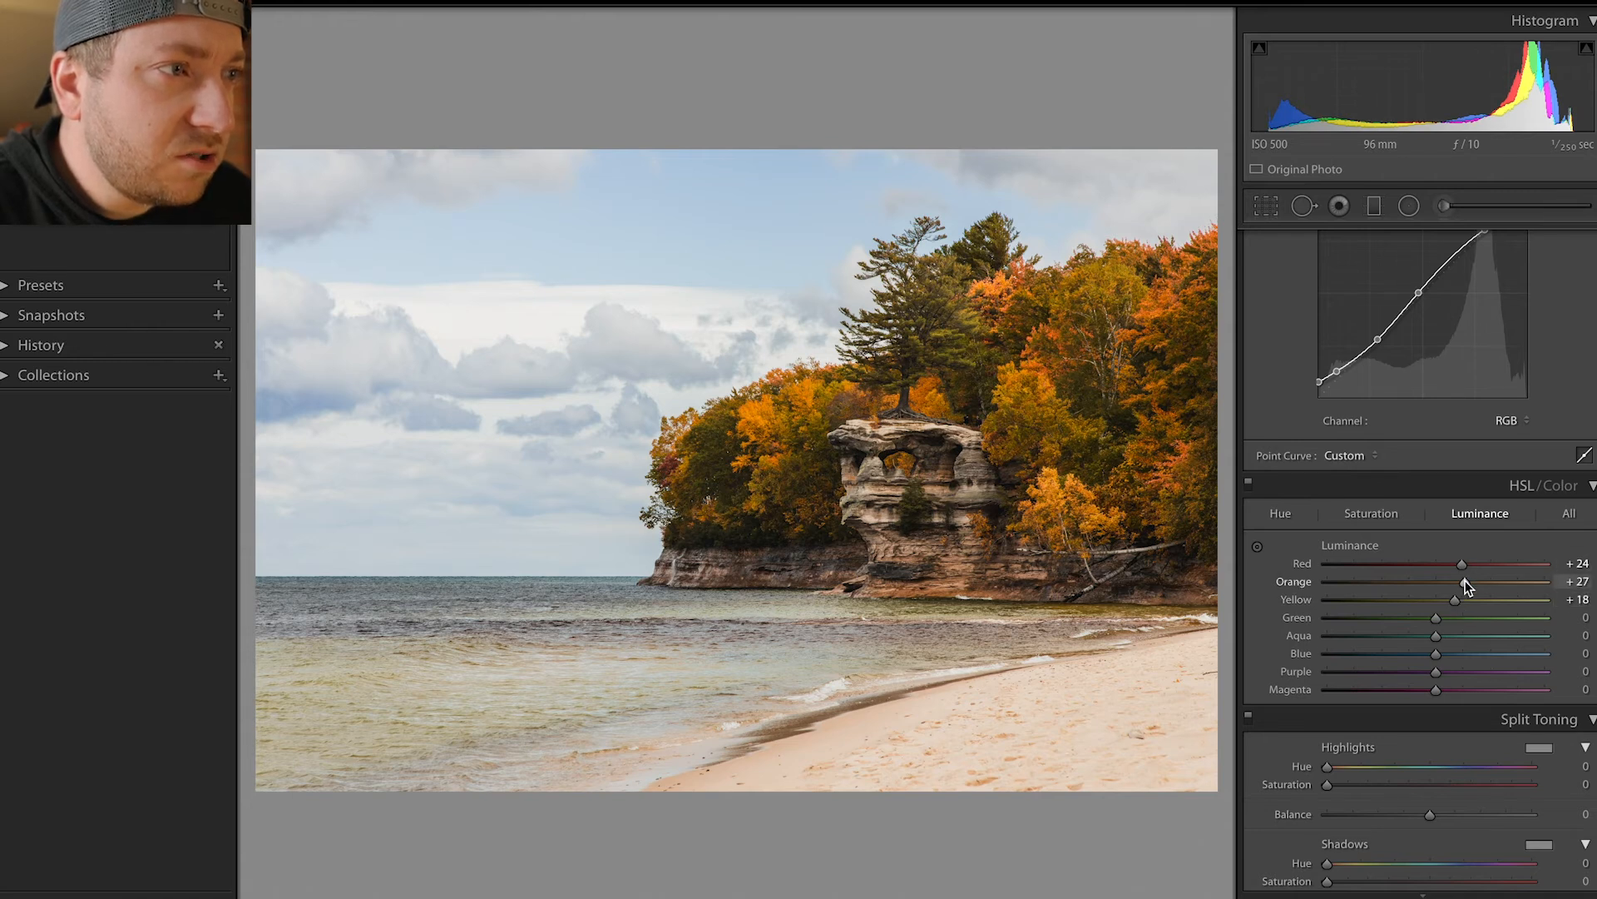
drag(1466, 586, 1464, 586)
scroll(1408, 680, down, 1)
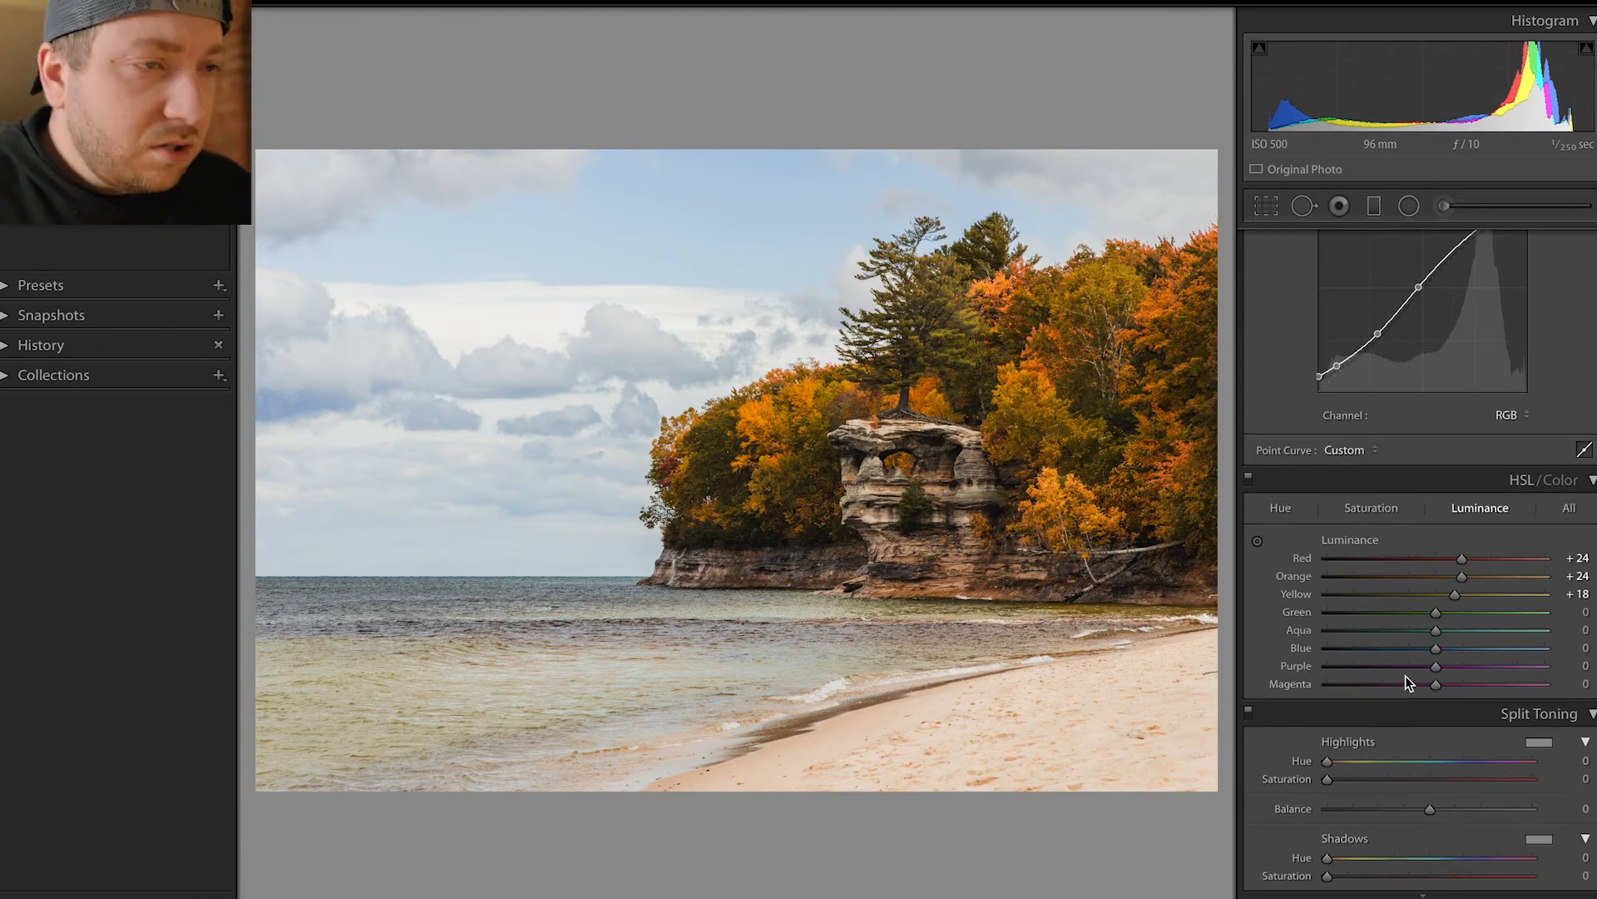
Compare the edited photo with its unedited version several times
key(backslash)
key(backslash)
key(backslash)
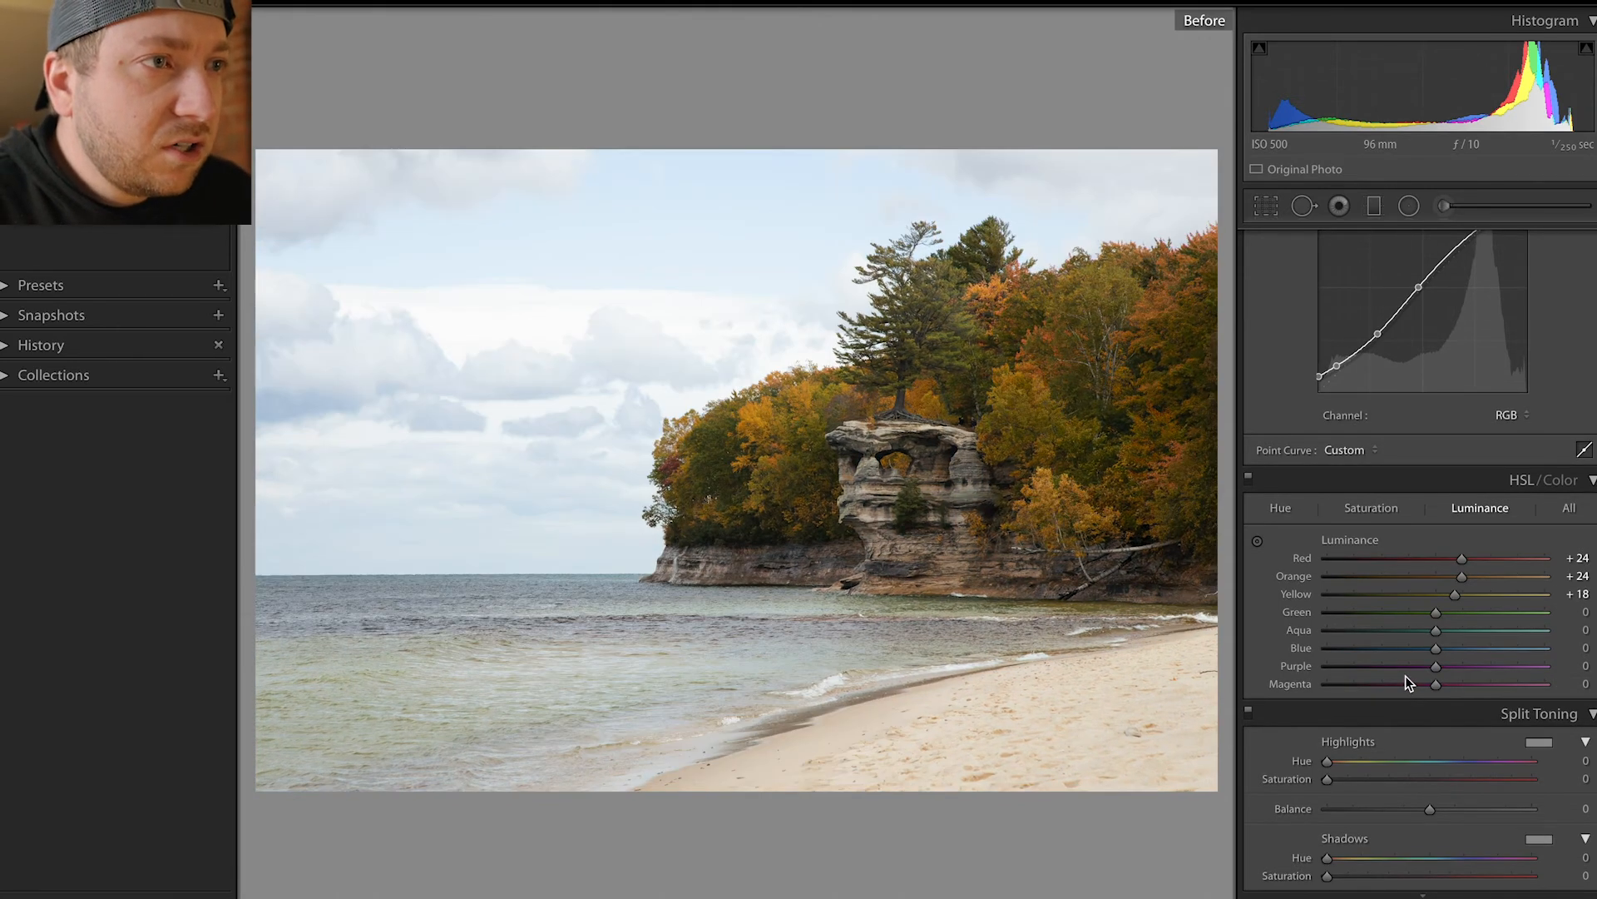
key(backslash)
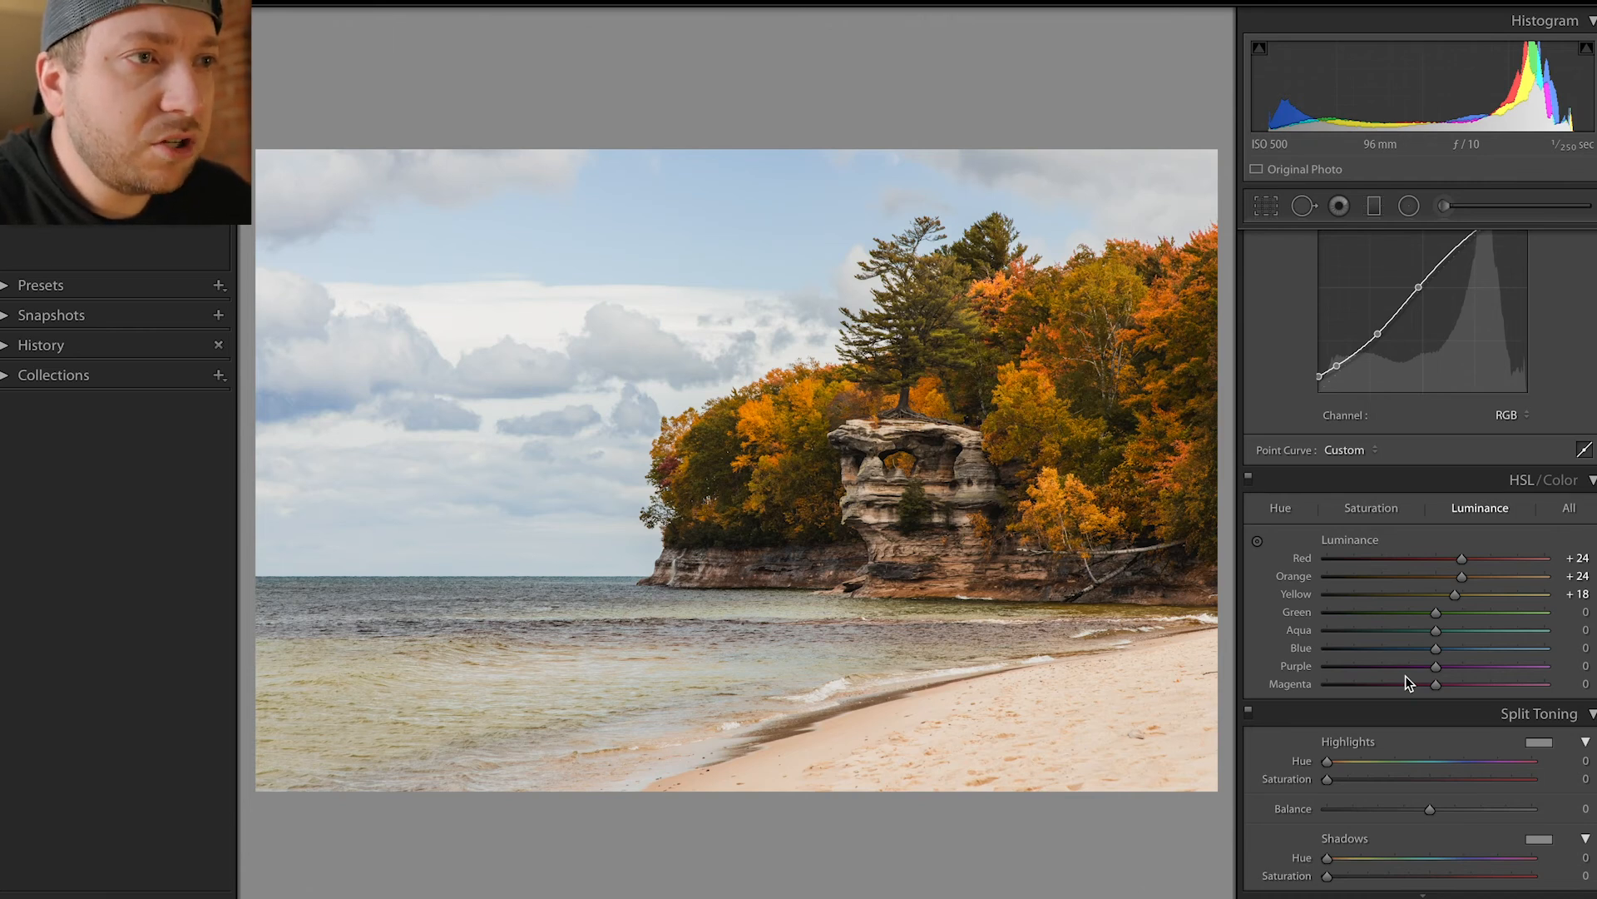
key(backslash)
key(backslash)
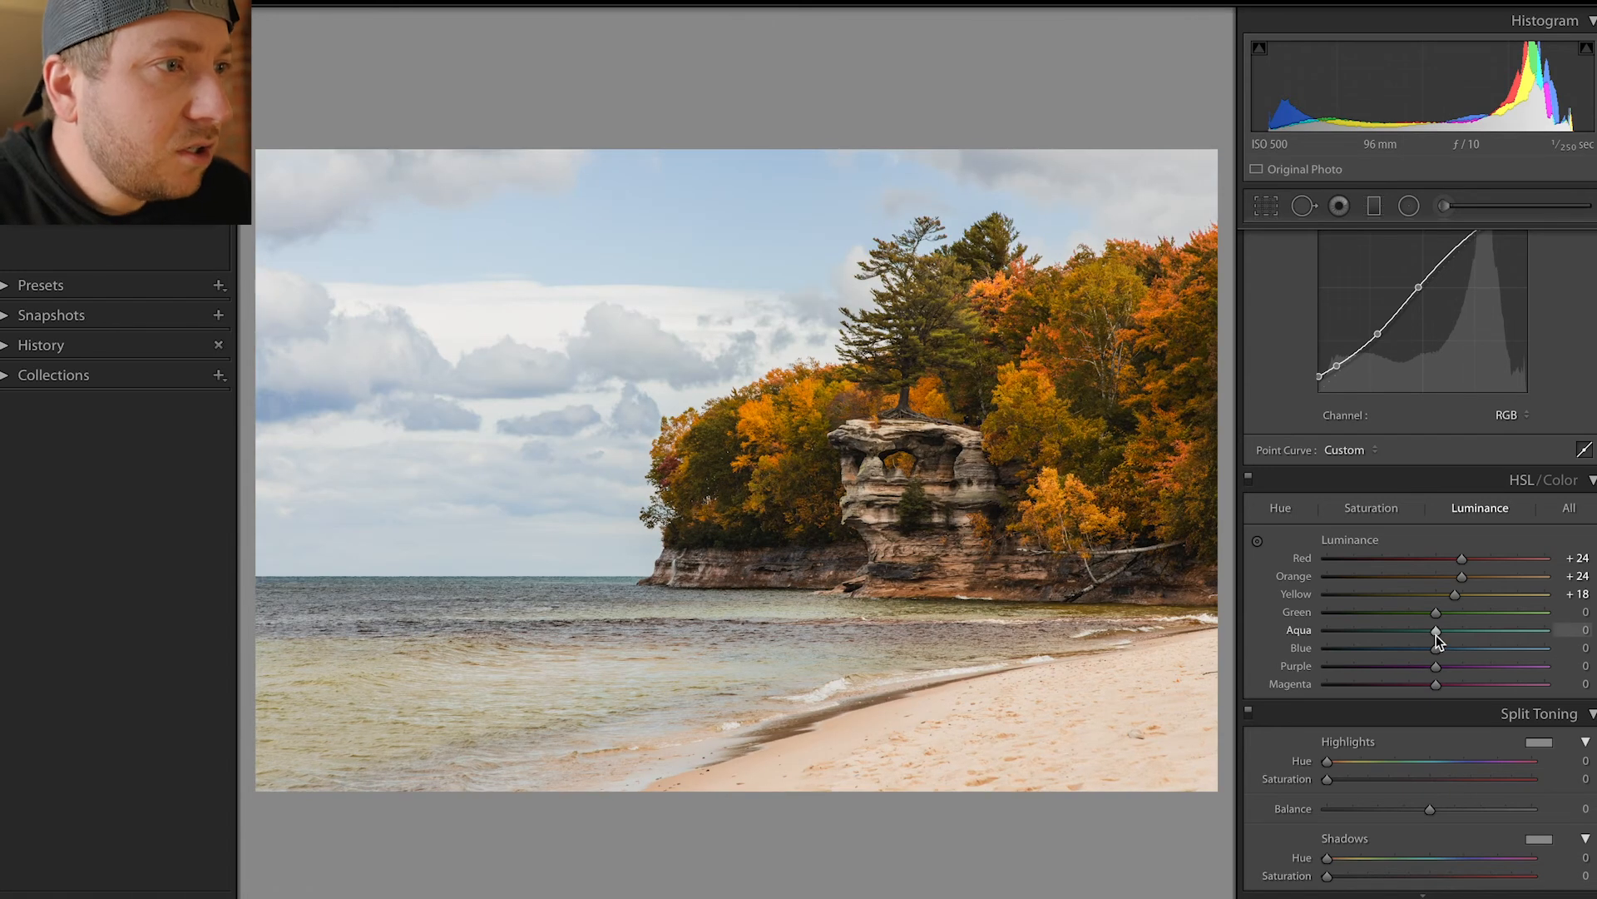
Set the HSL luminance of Green, Aqua and Blue to -10, and tint the split-toning highlights with hue 22 and saturation 4
mouse_move(1442, 656)
mouse_down()
mouse_move(1461, 652)
mouse_move(1429, 660)
mouse_move(1430, 632)
mouse_move(1344, 646)
mouse_move(1421, 640)
mouse_move(1416, 620)
mouse_move(1356, 629)
mouse_move(1537, 628)
mouse_move(1426, 639)
mouse_up()
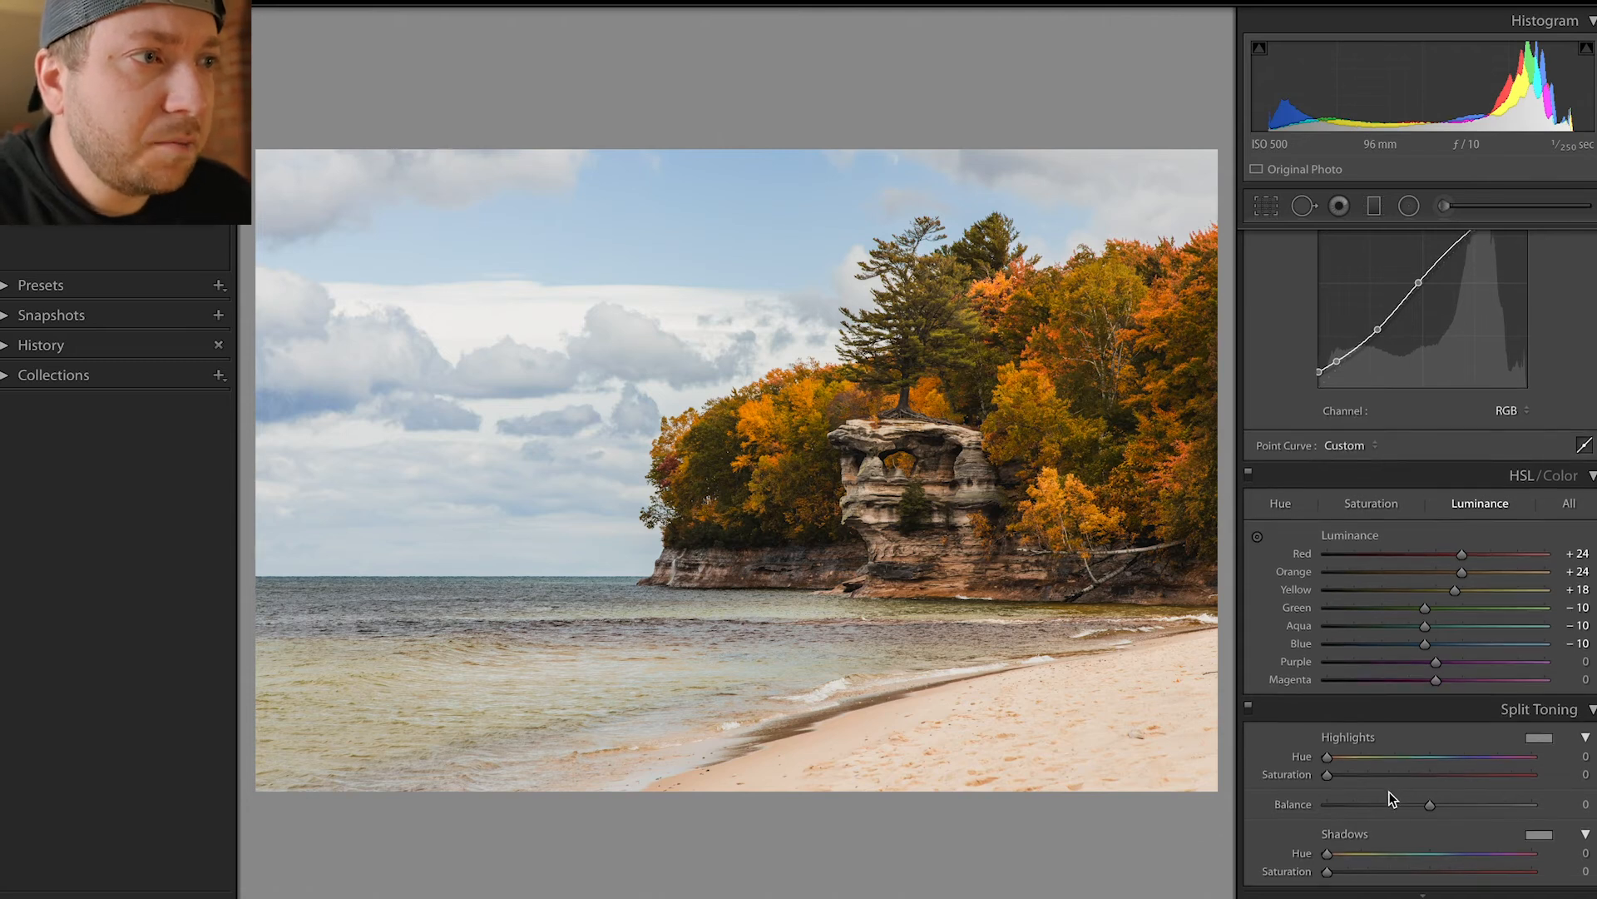
scroll(1390, 791, down, 1)
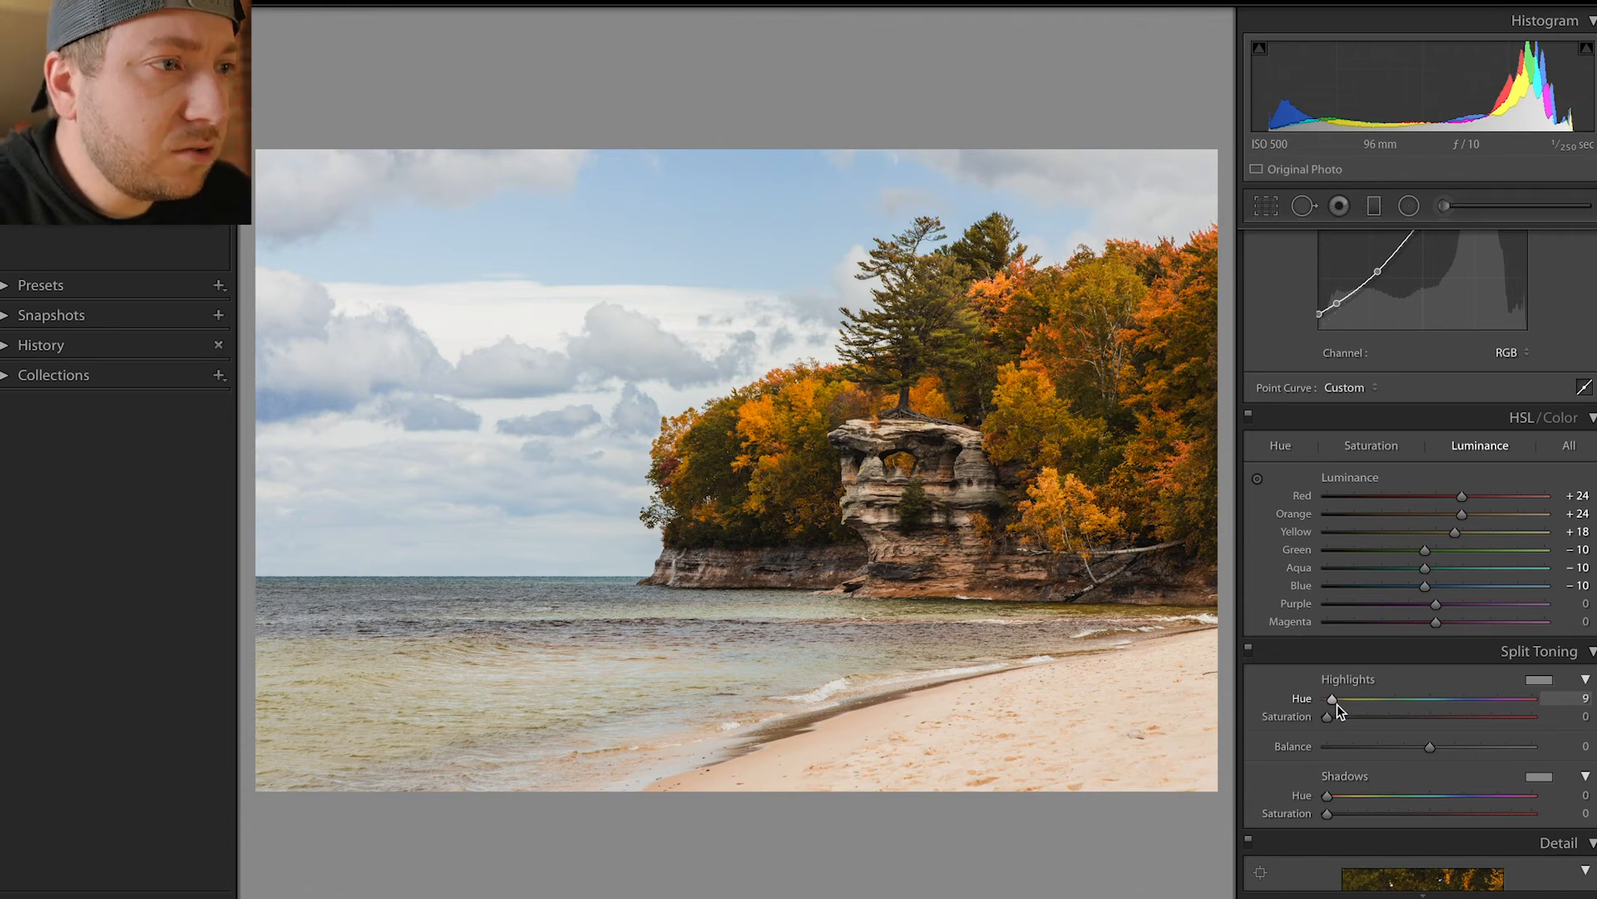
drag(1336, 703, 1335, 718)
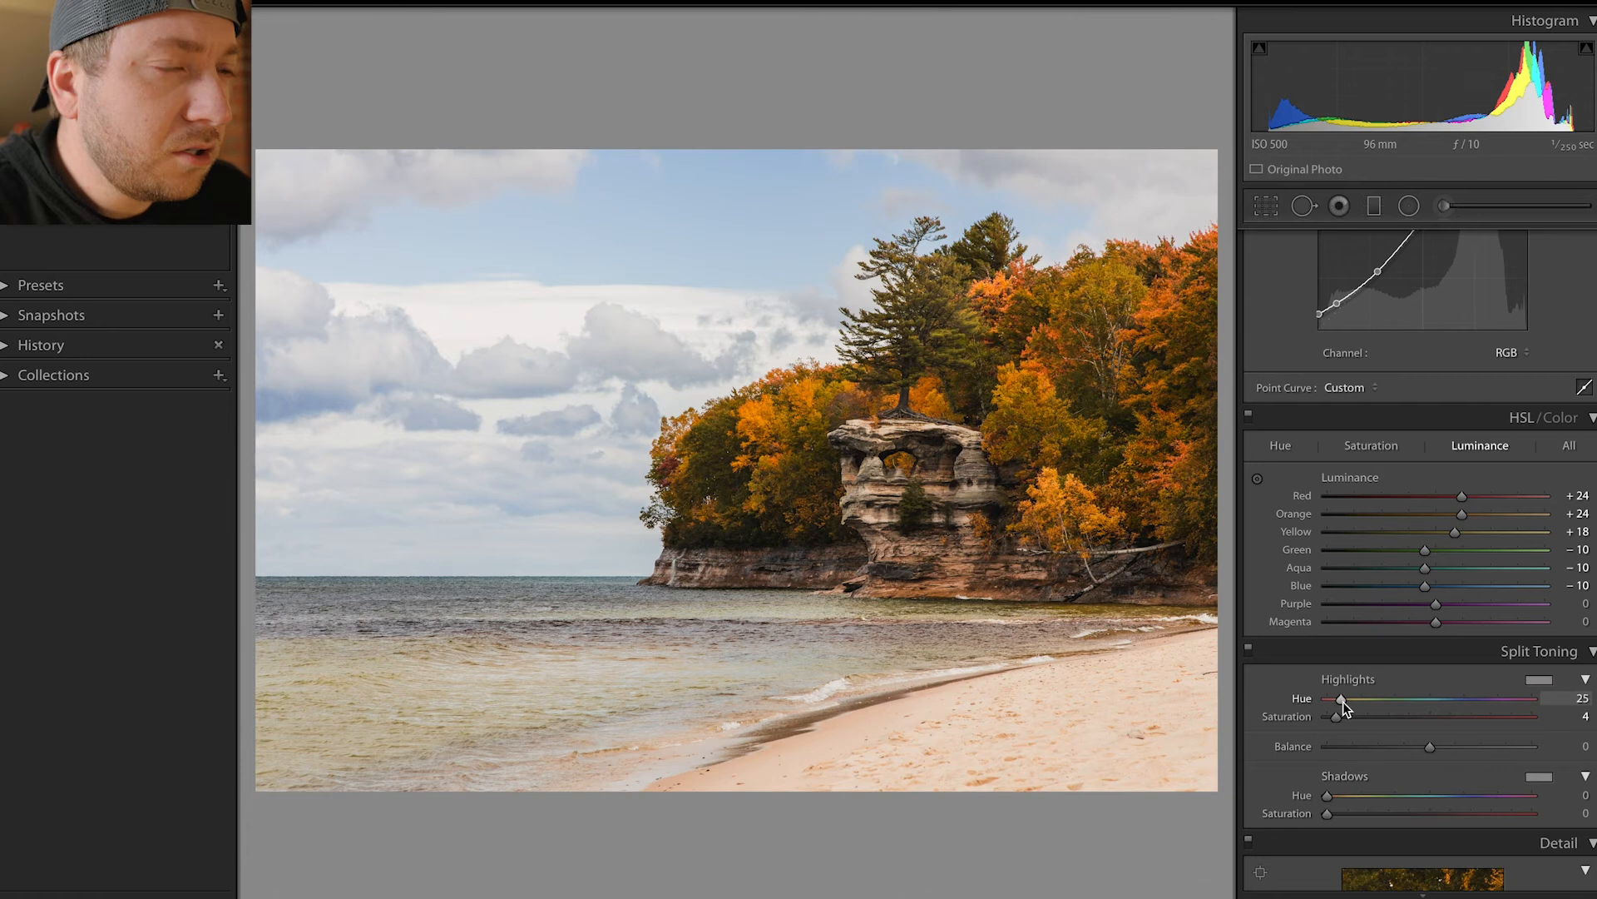
drag(1343, 701, 1345, 704)
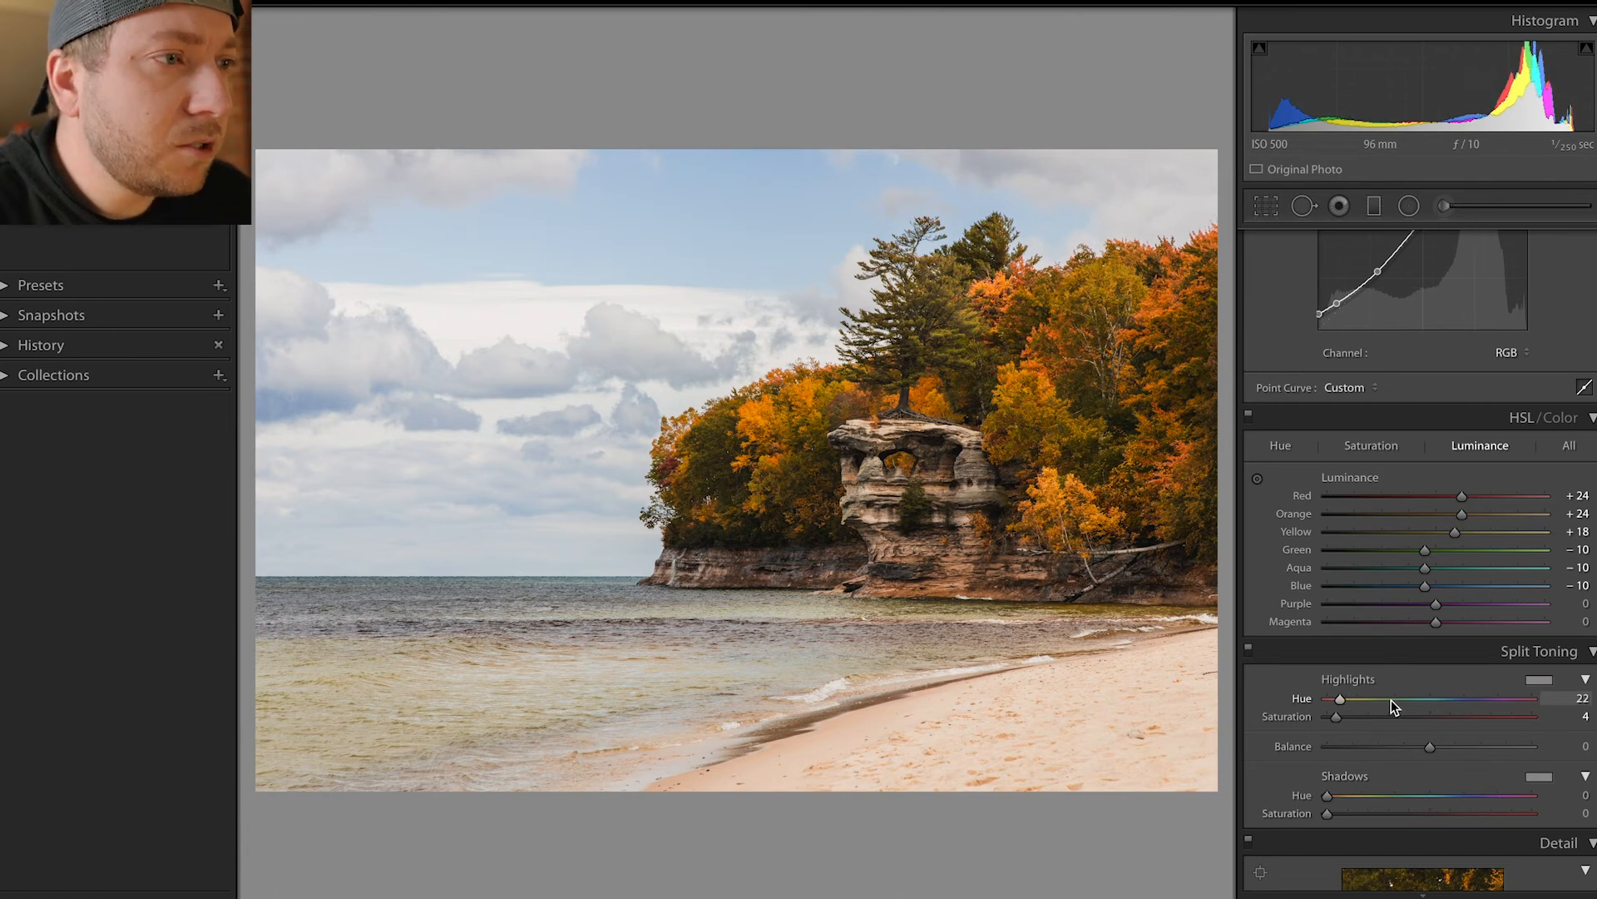
Sharpen the photo with an amount of 50, a radius of 1.3 and a detail of 50
scroll(1390, 705, down, 2)
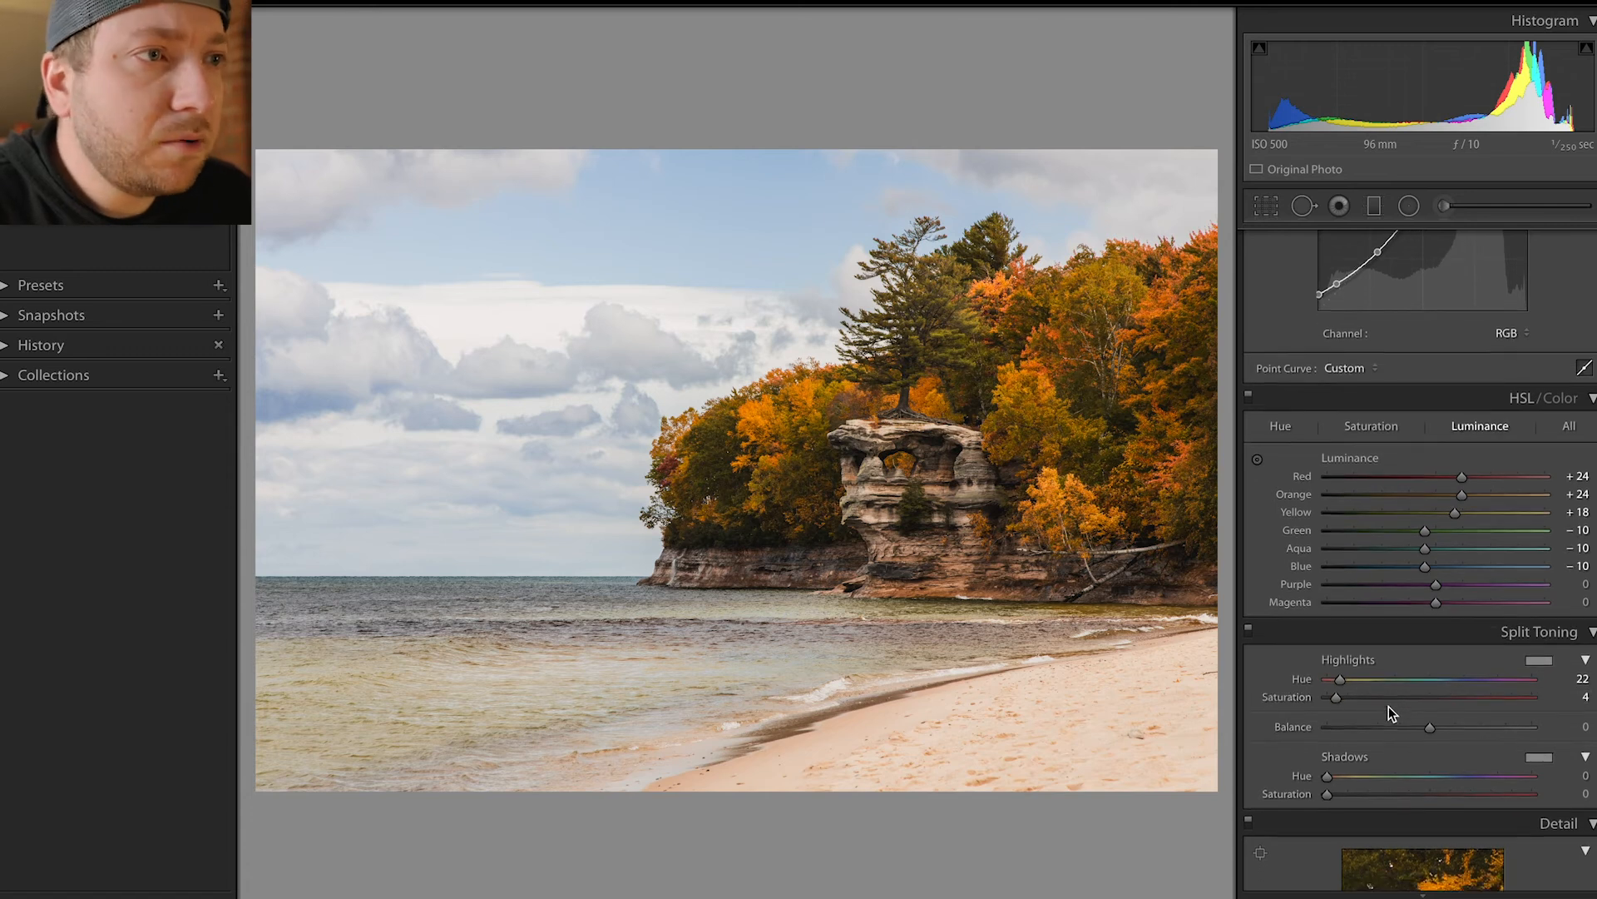
scroll(1388, 706, down, 7)
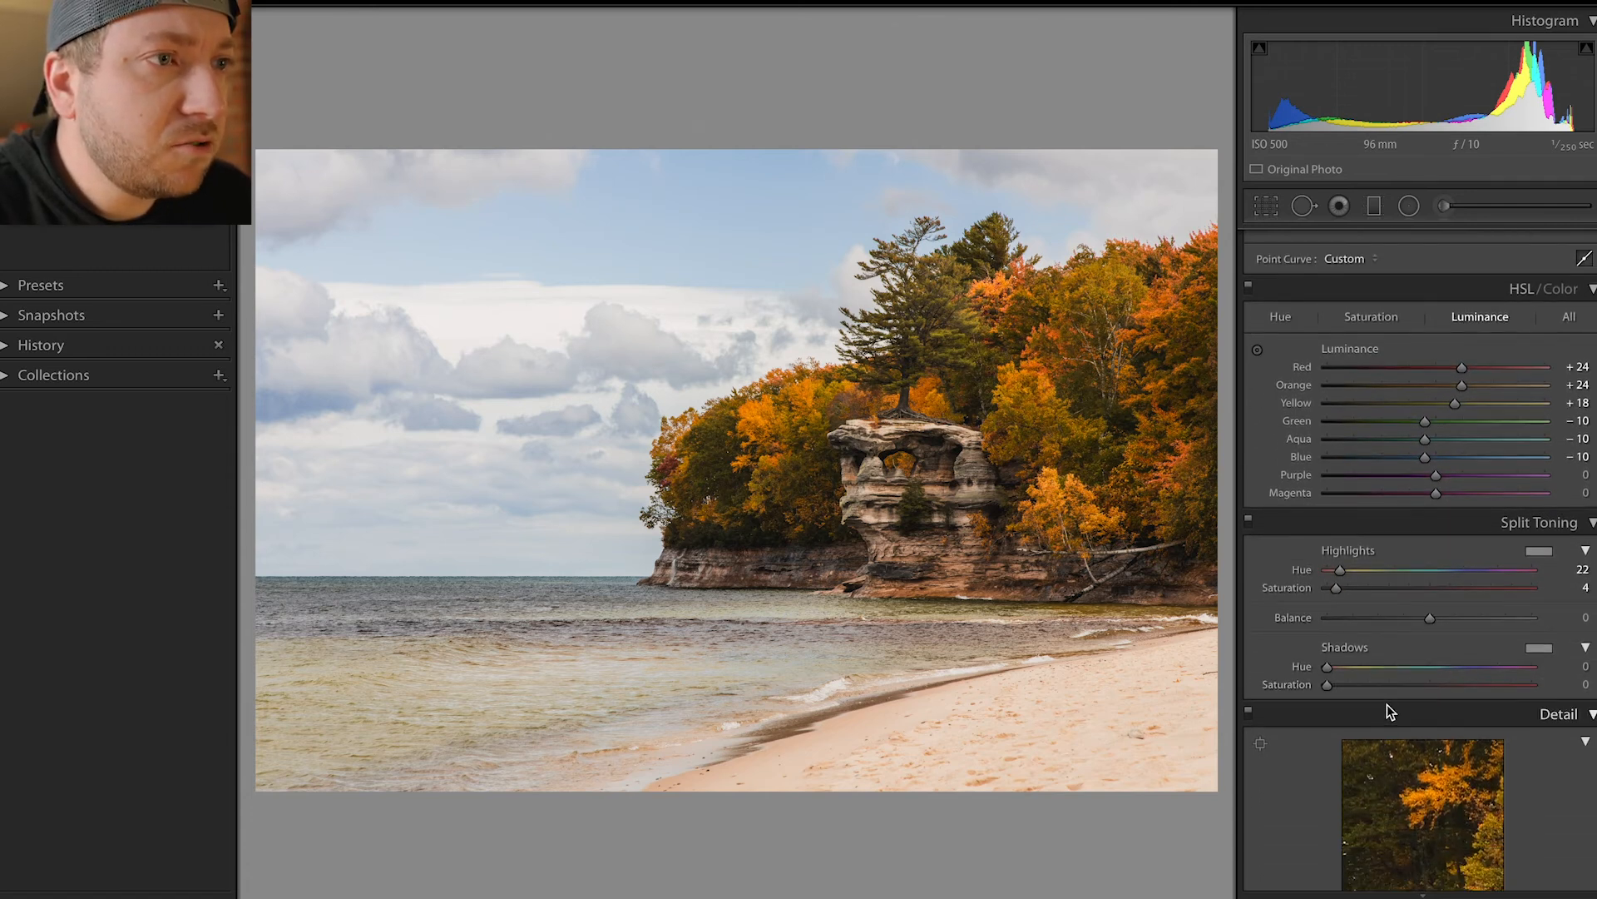
scroll(1385, 703, down, 2)
click(1565, 597)
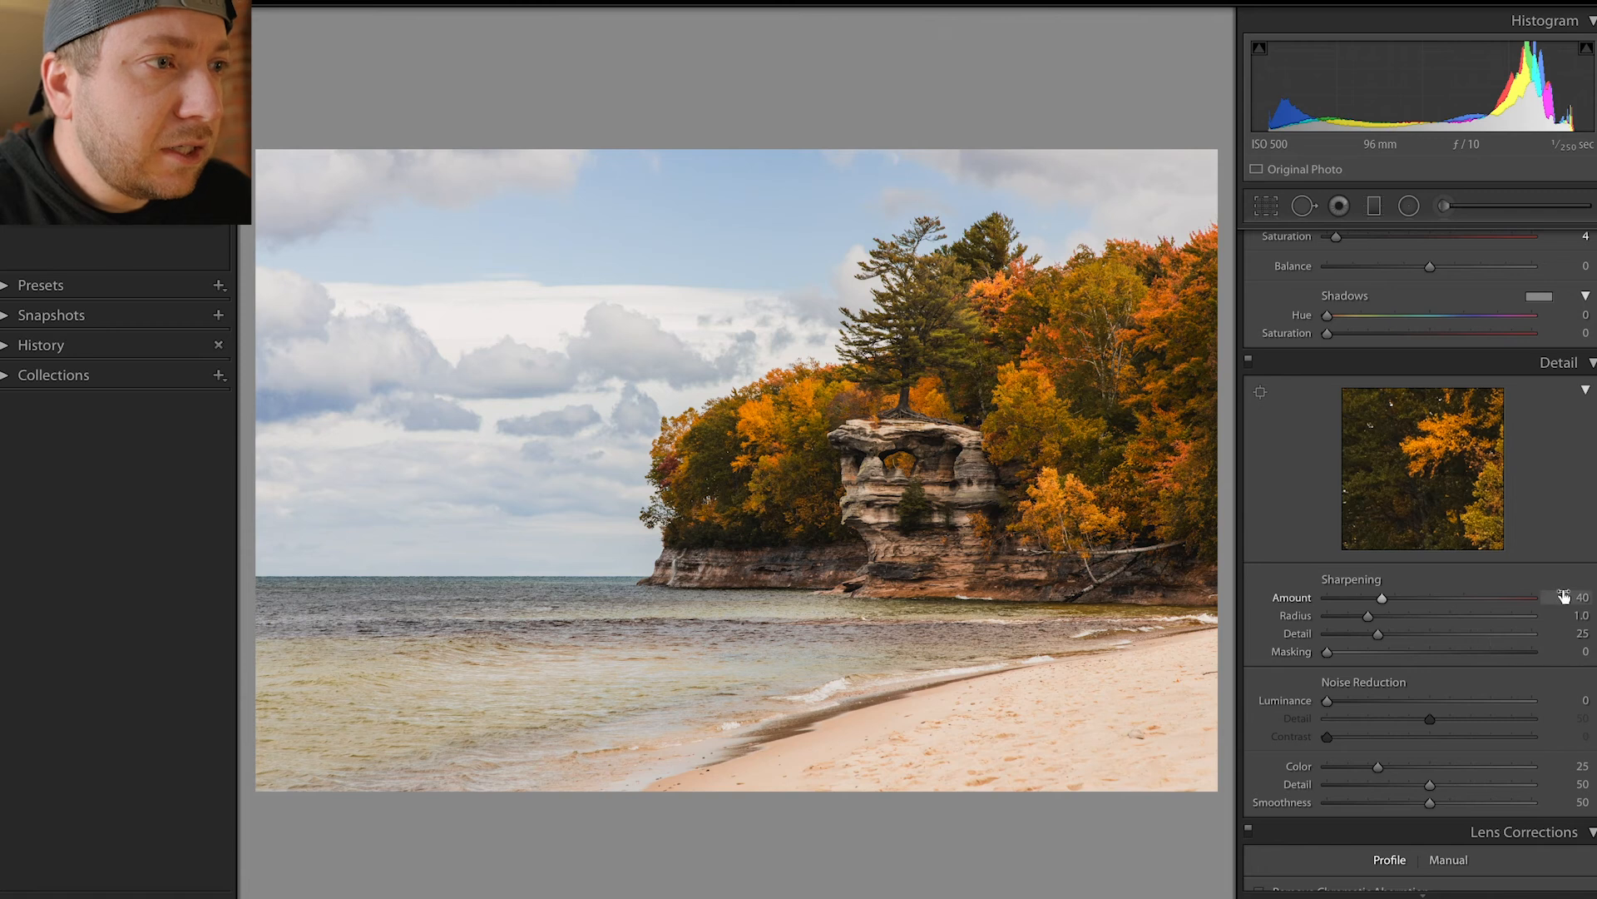
text(50)
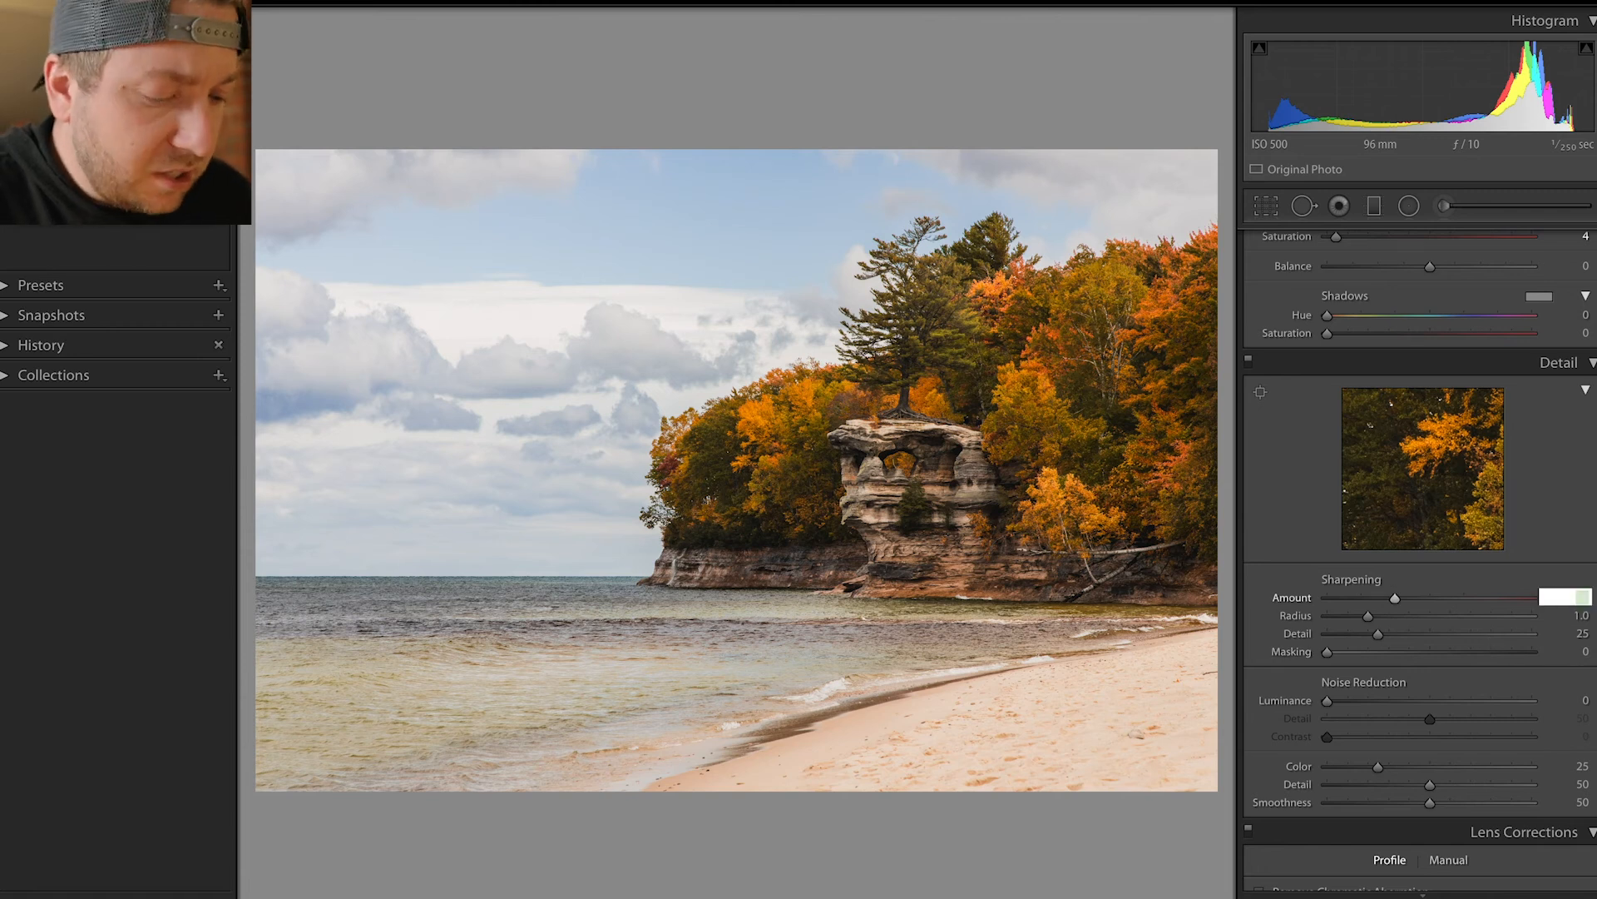
key(Return)
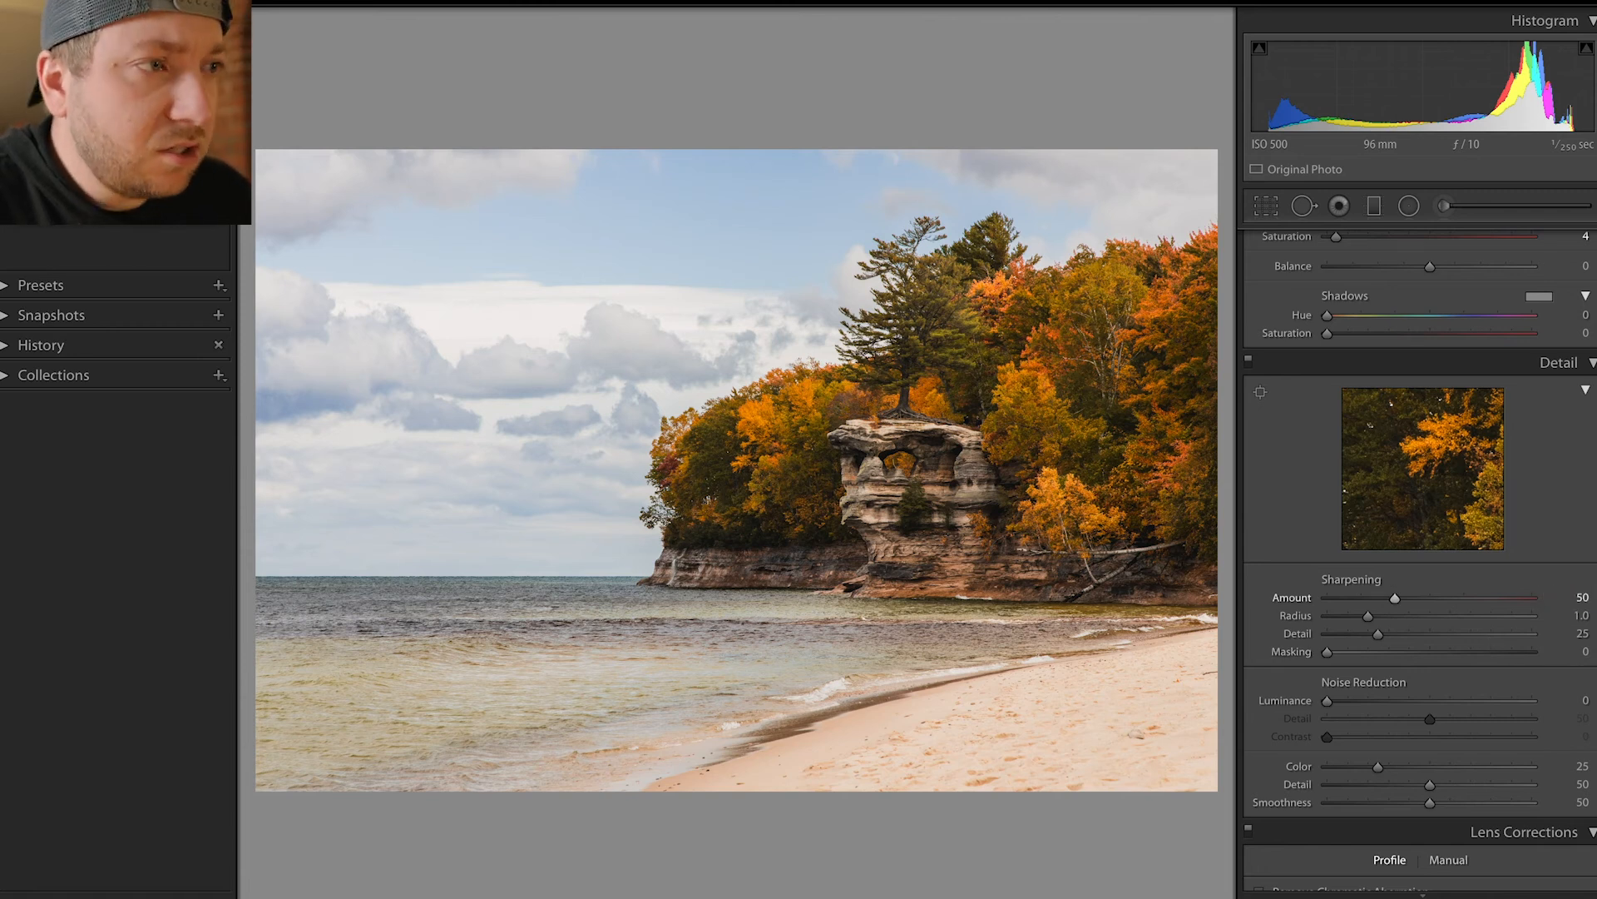
click(1571, 634)
text(50)
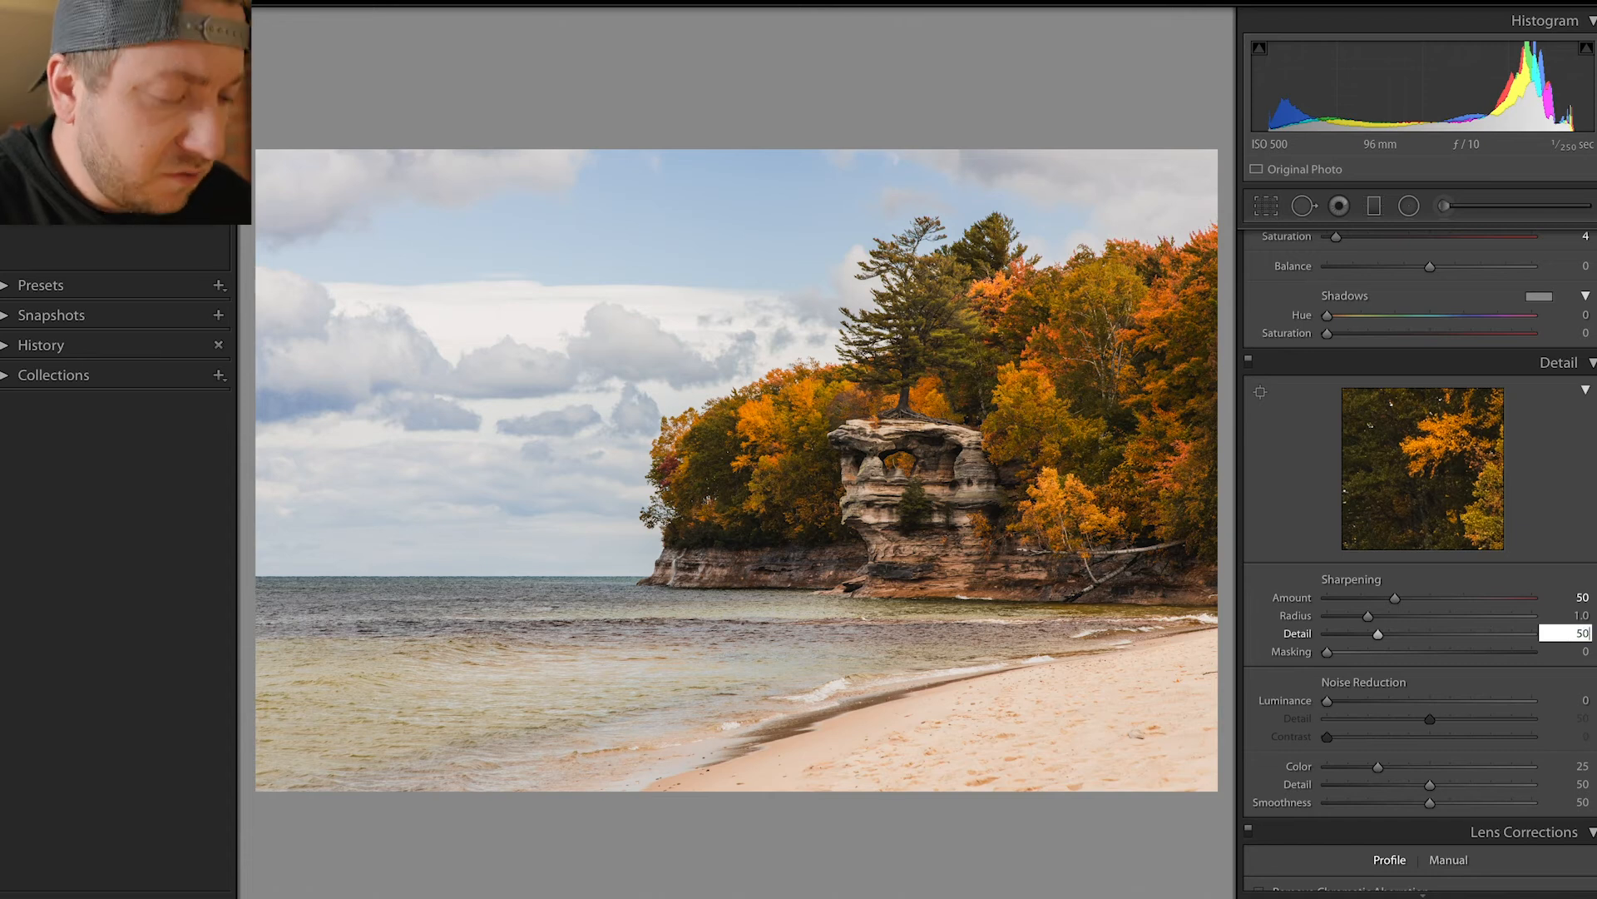
key(Return)
click(1573, 616)
text(1.3)
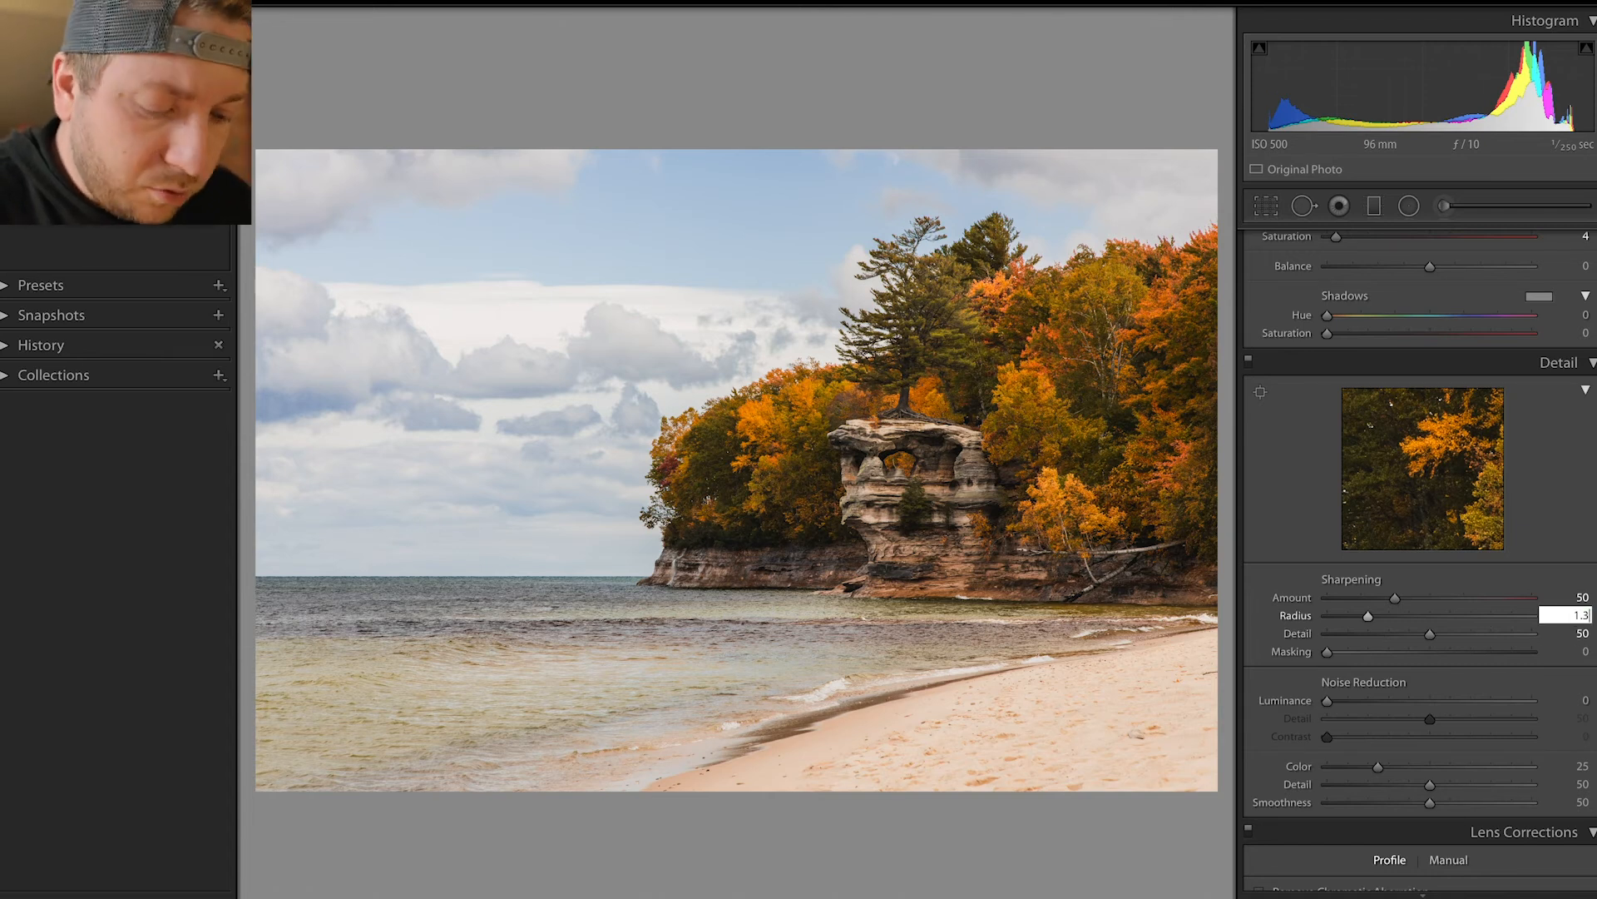
key(Return)
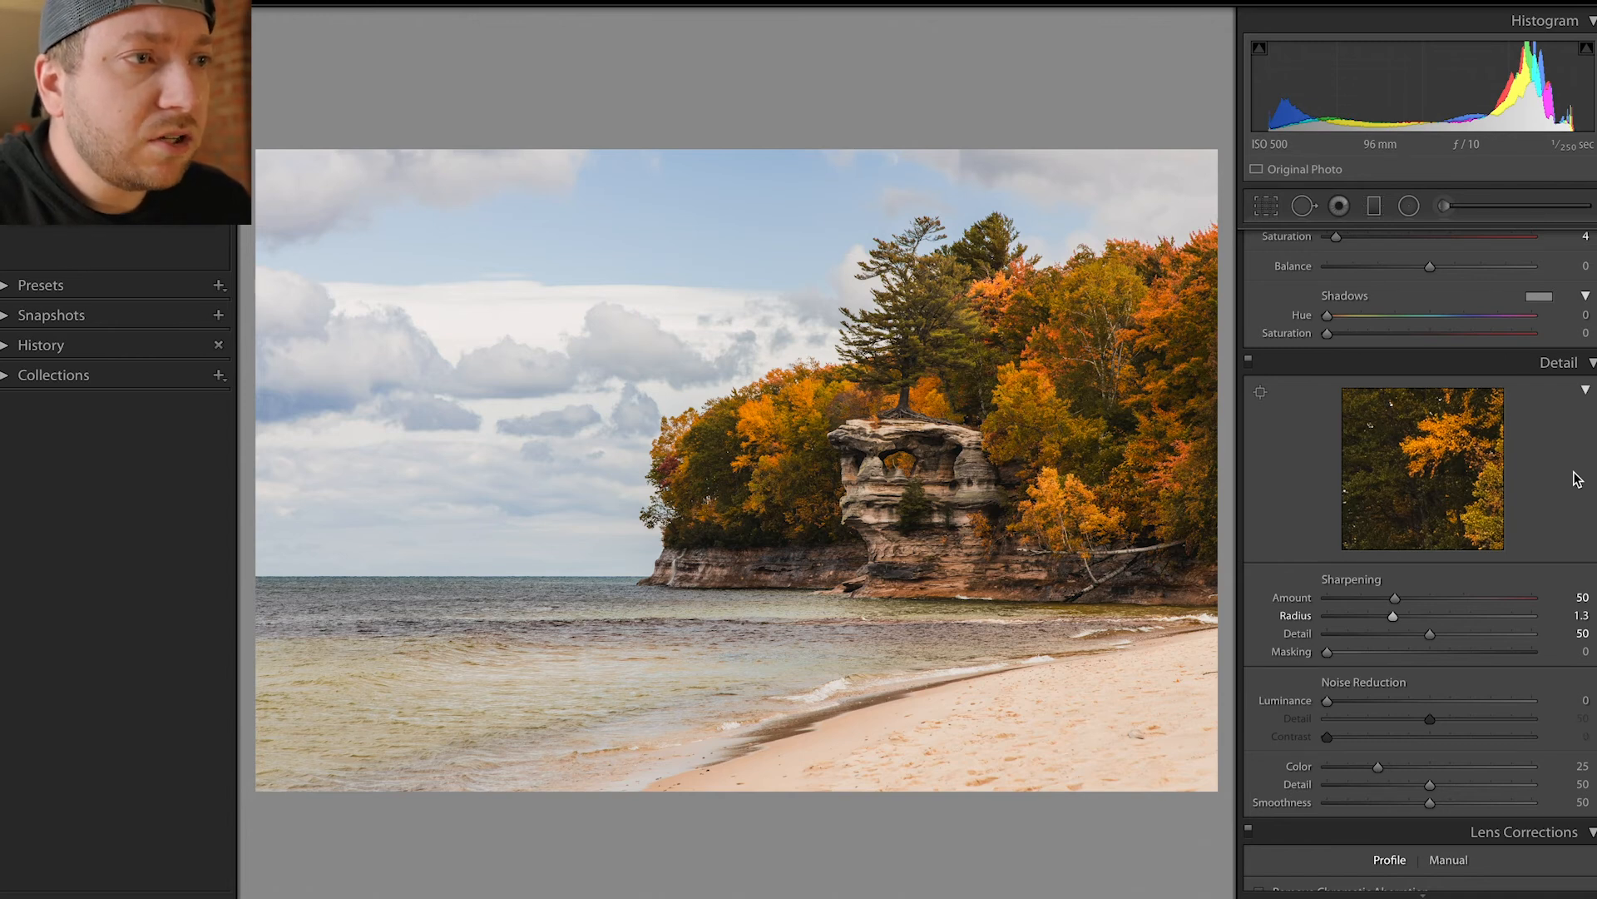
Set the noise reduction luminance to 30 and its contrast to 30
click(1571, 699)
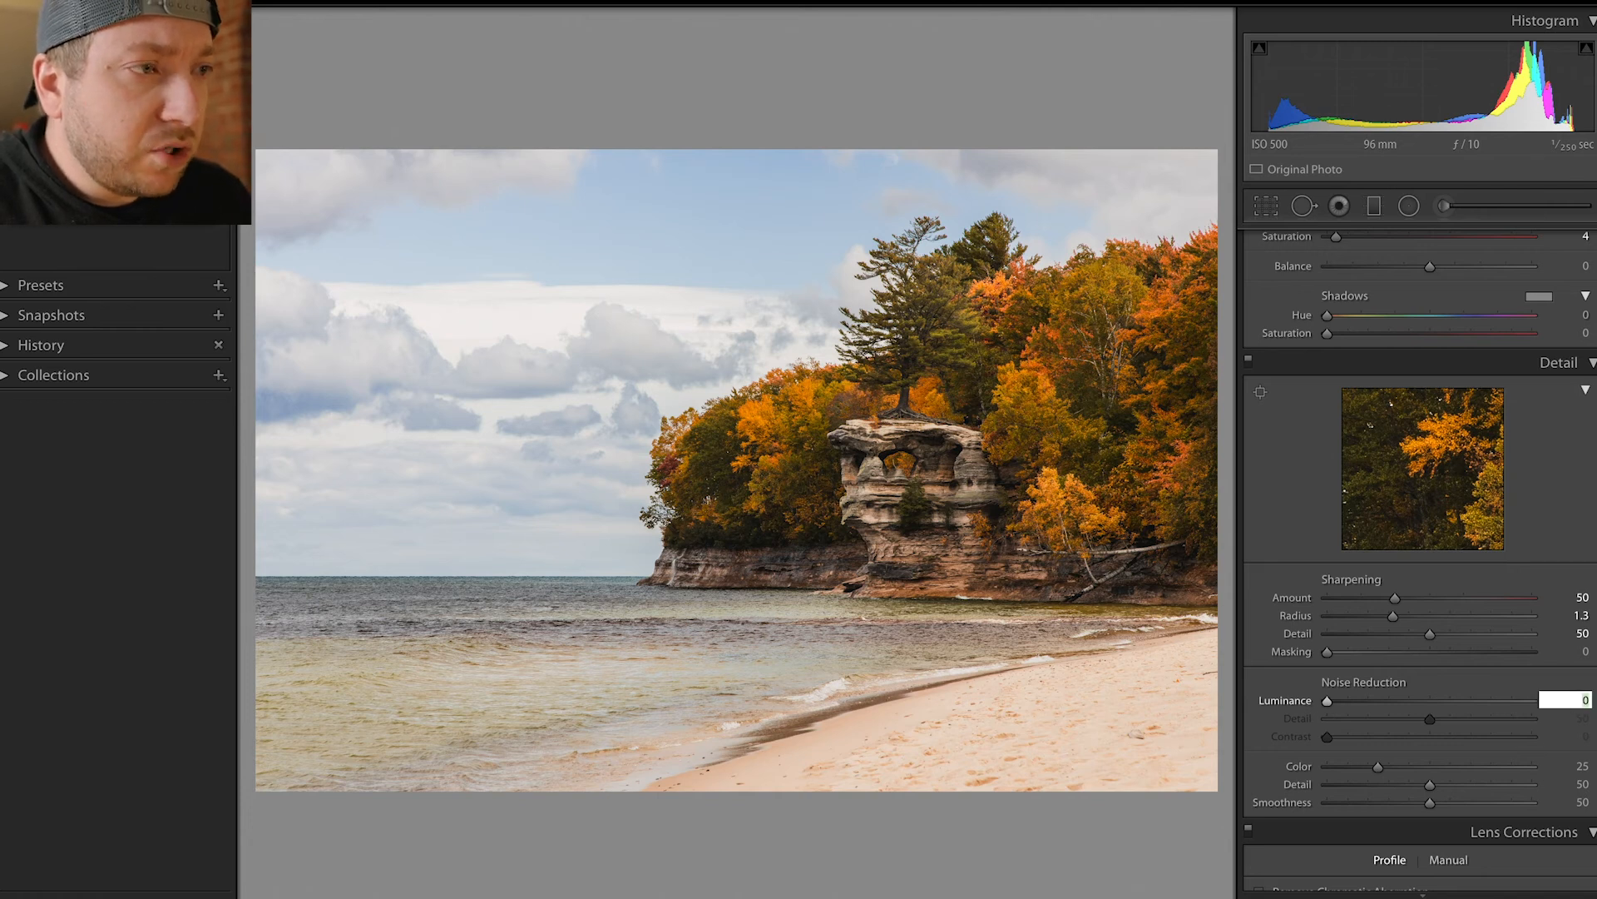
text(30)
key(Return)
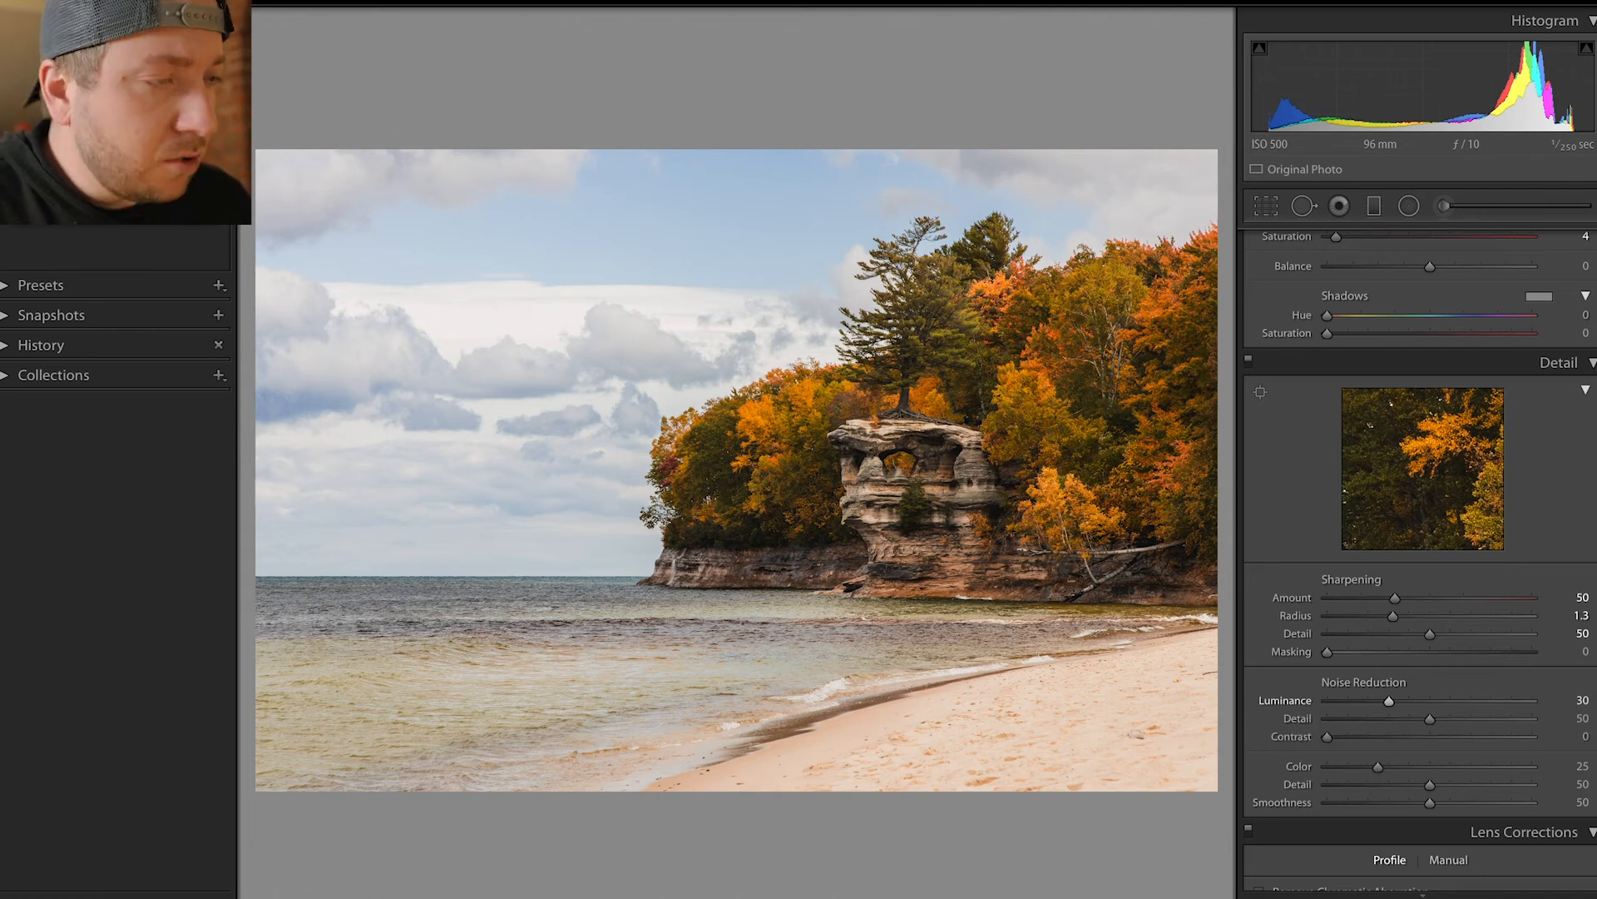
click(1582, 737)
text(30)
key(Return)
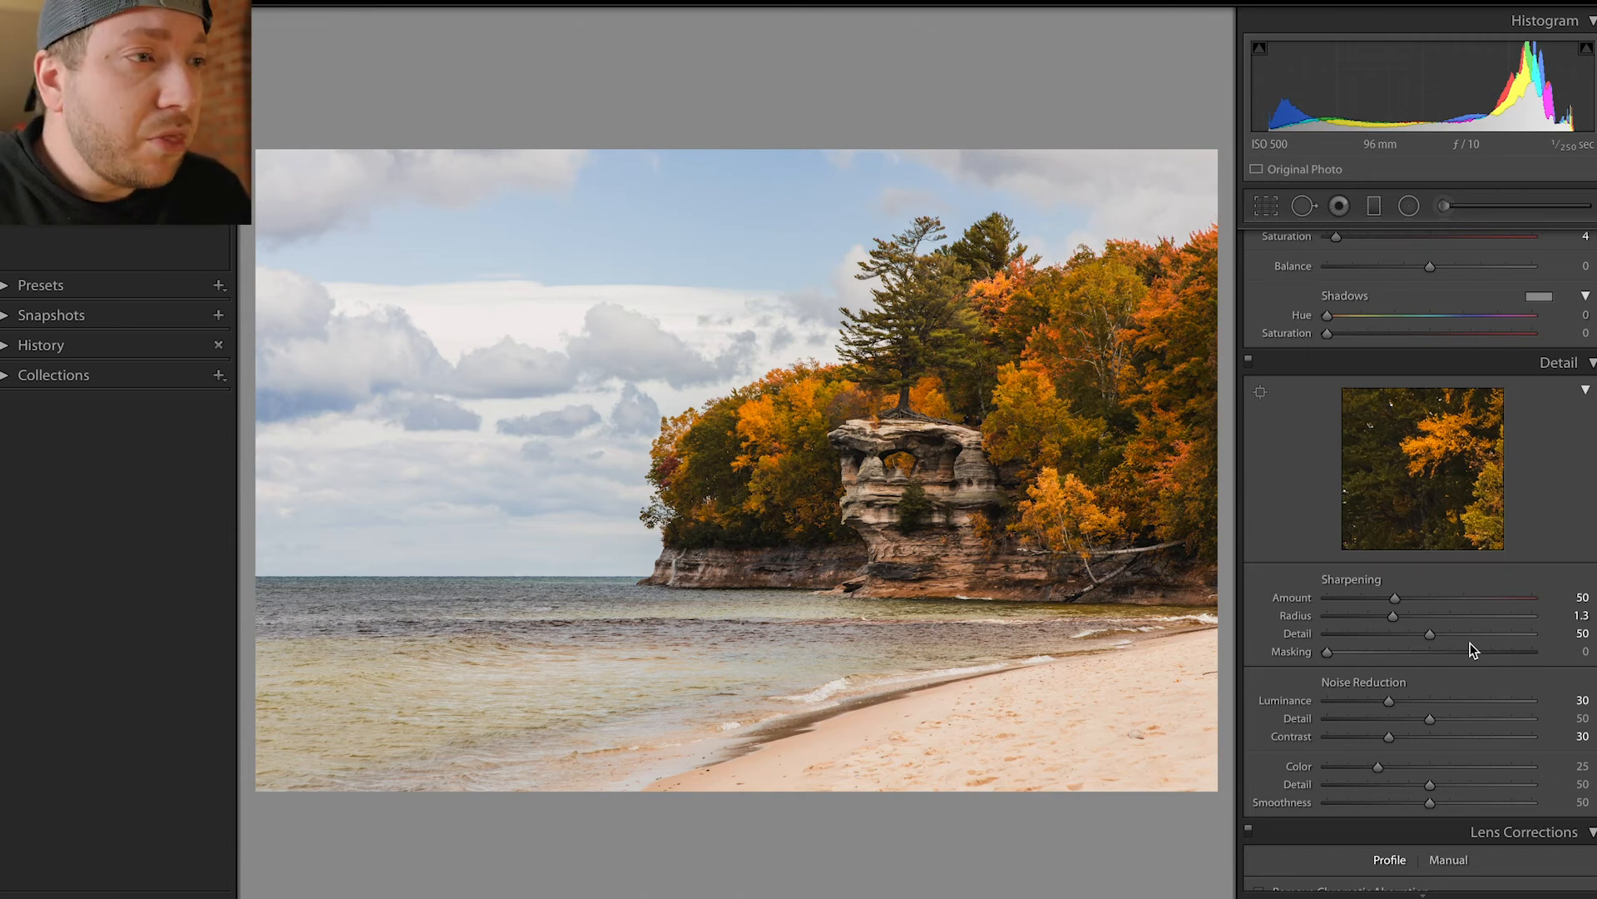
Try a slight post-crop vignette with an amount of -5, and reset the amount to 0
scroll(1465, 645, down, 7)
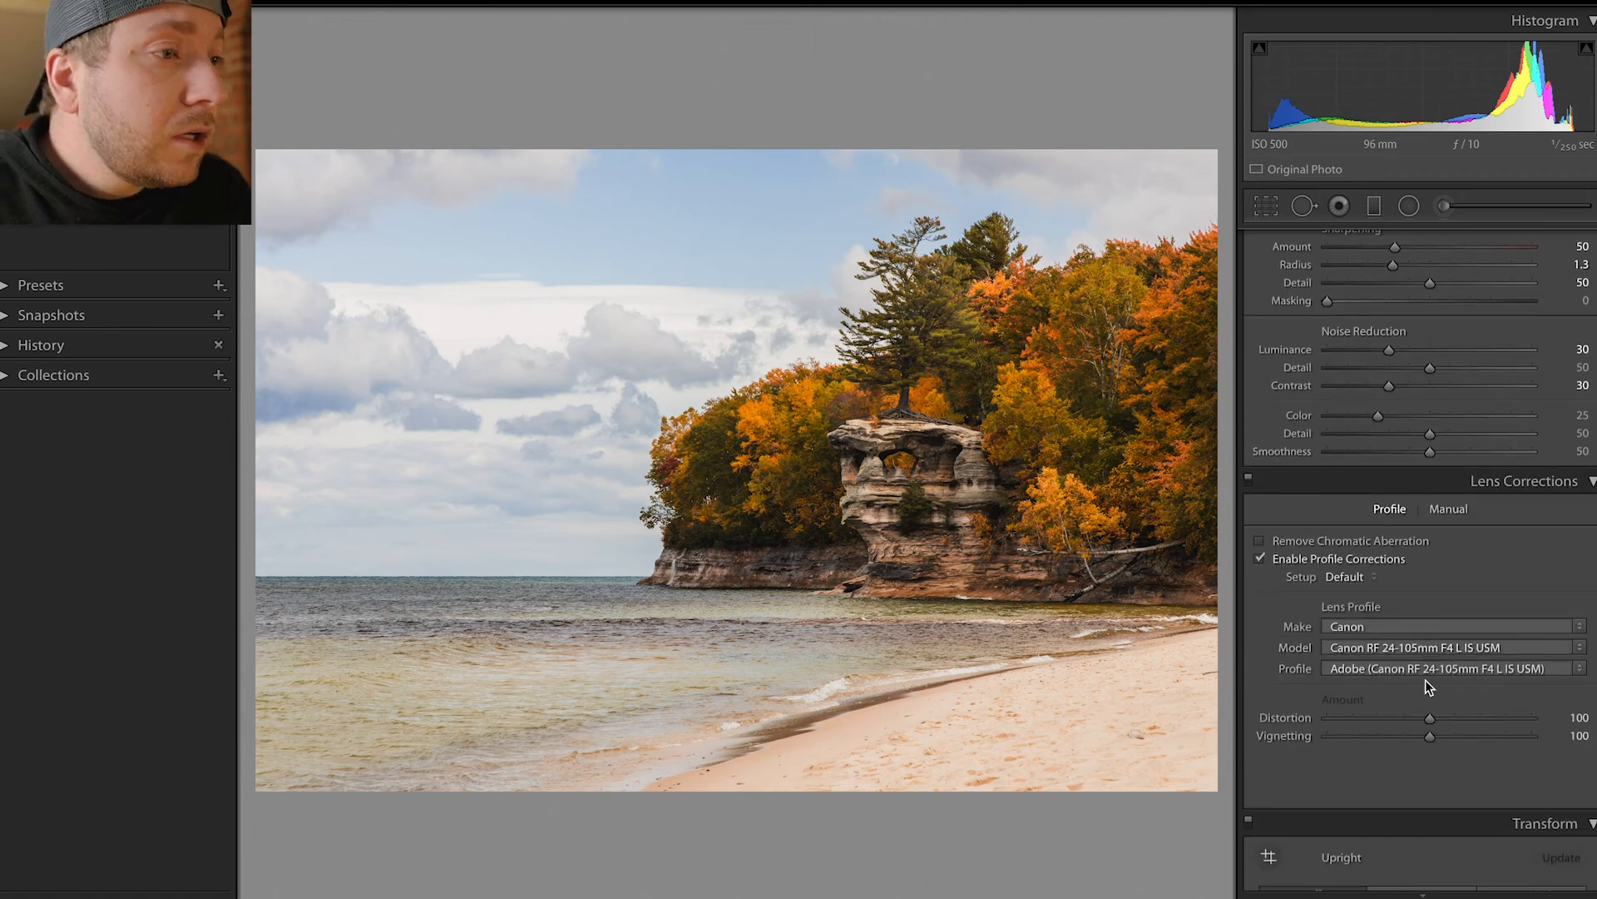
scroll(1425, 685, down, 5)
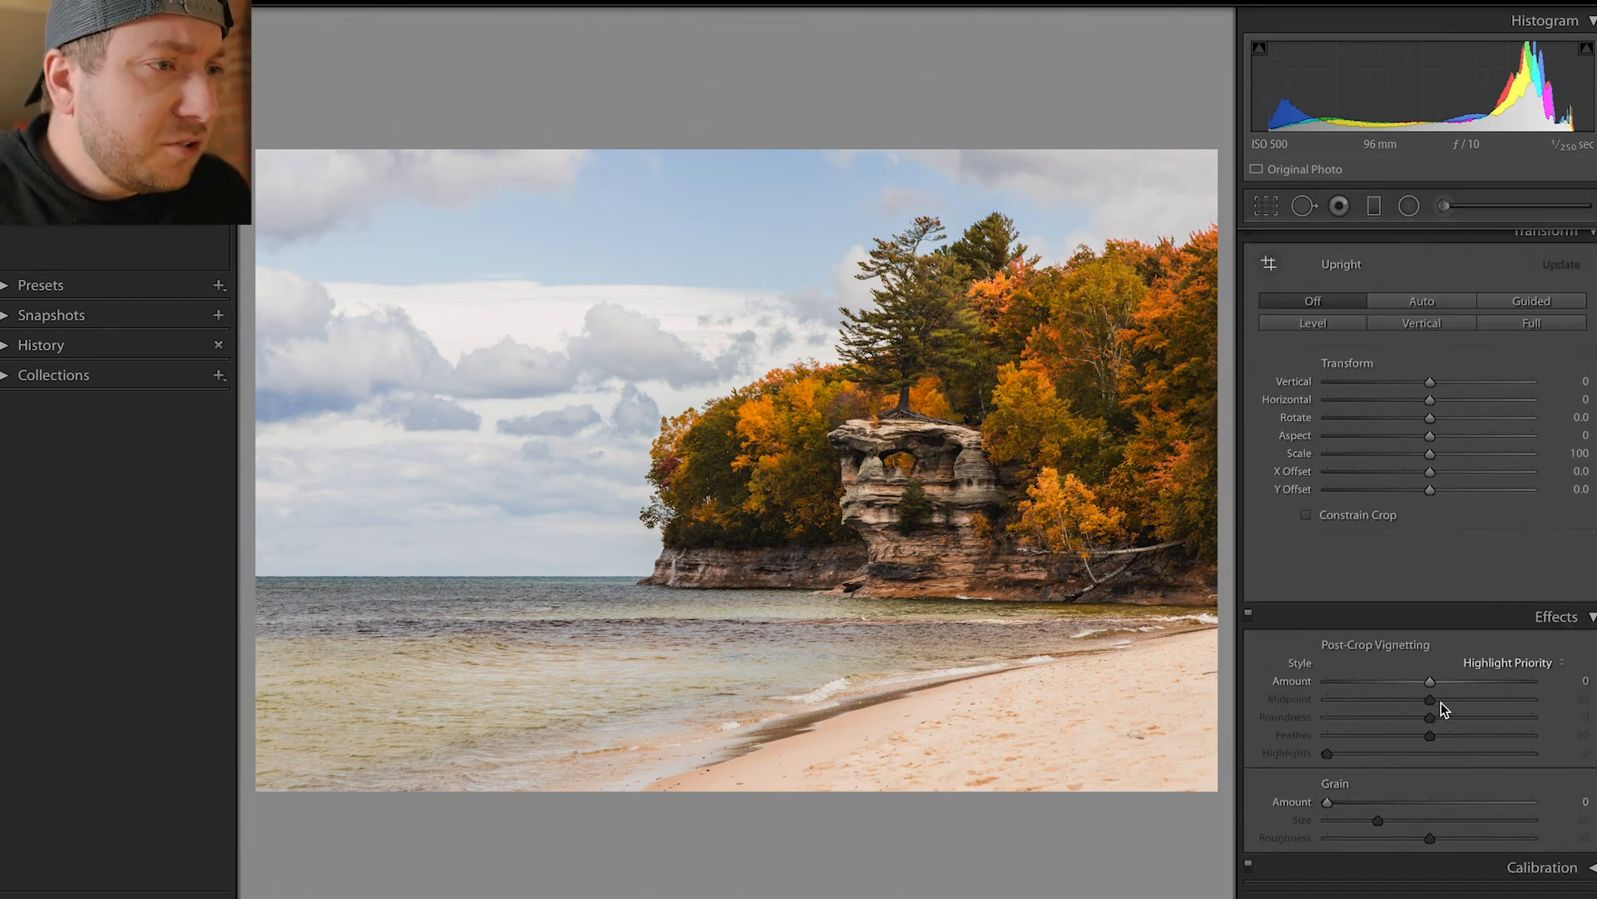
drag(1435, 680, 1425, 682)
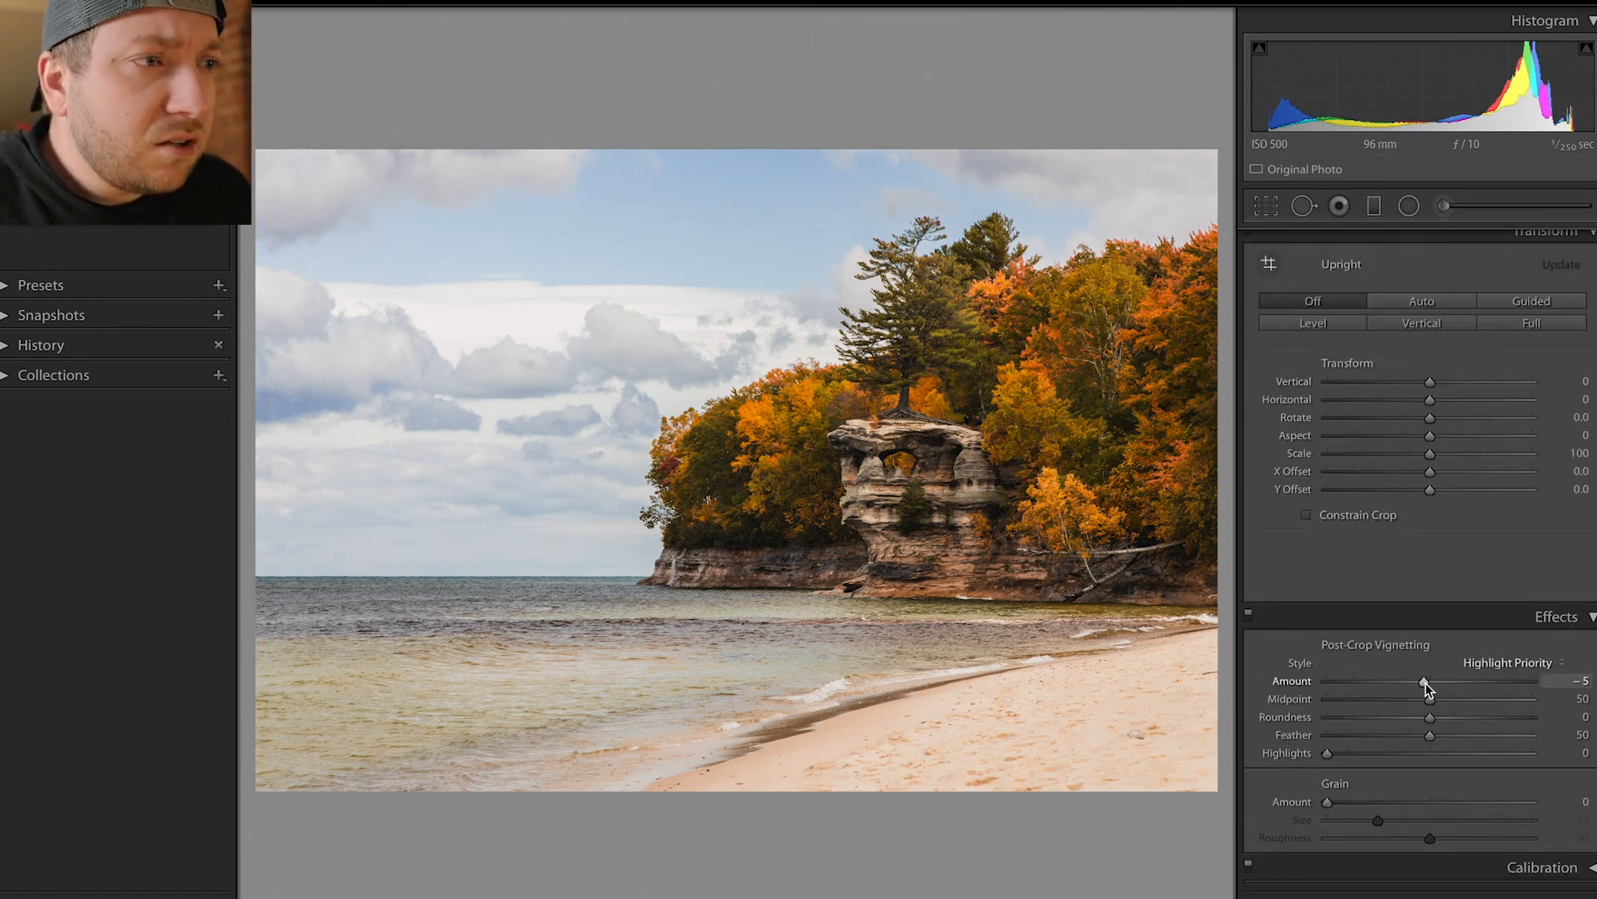
double_click(1303, 680)
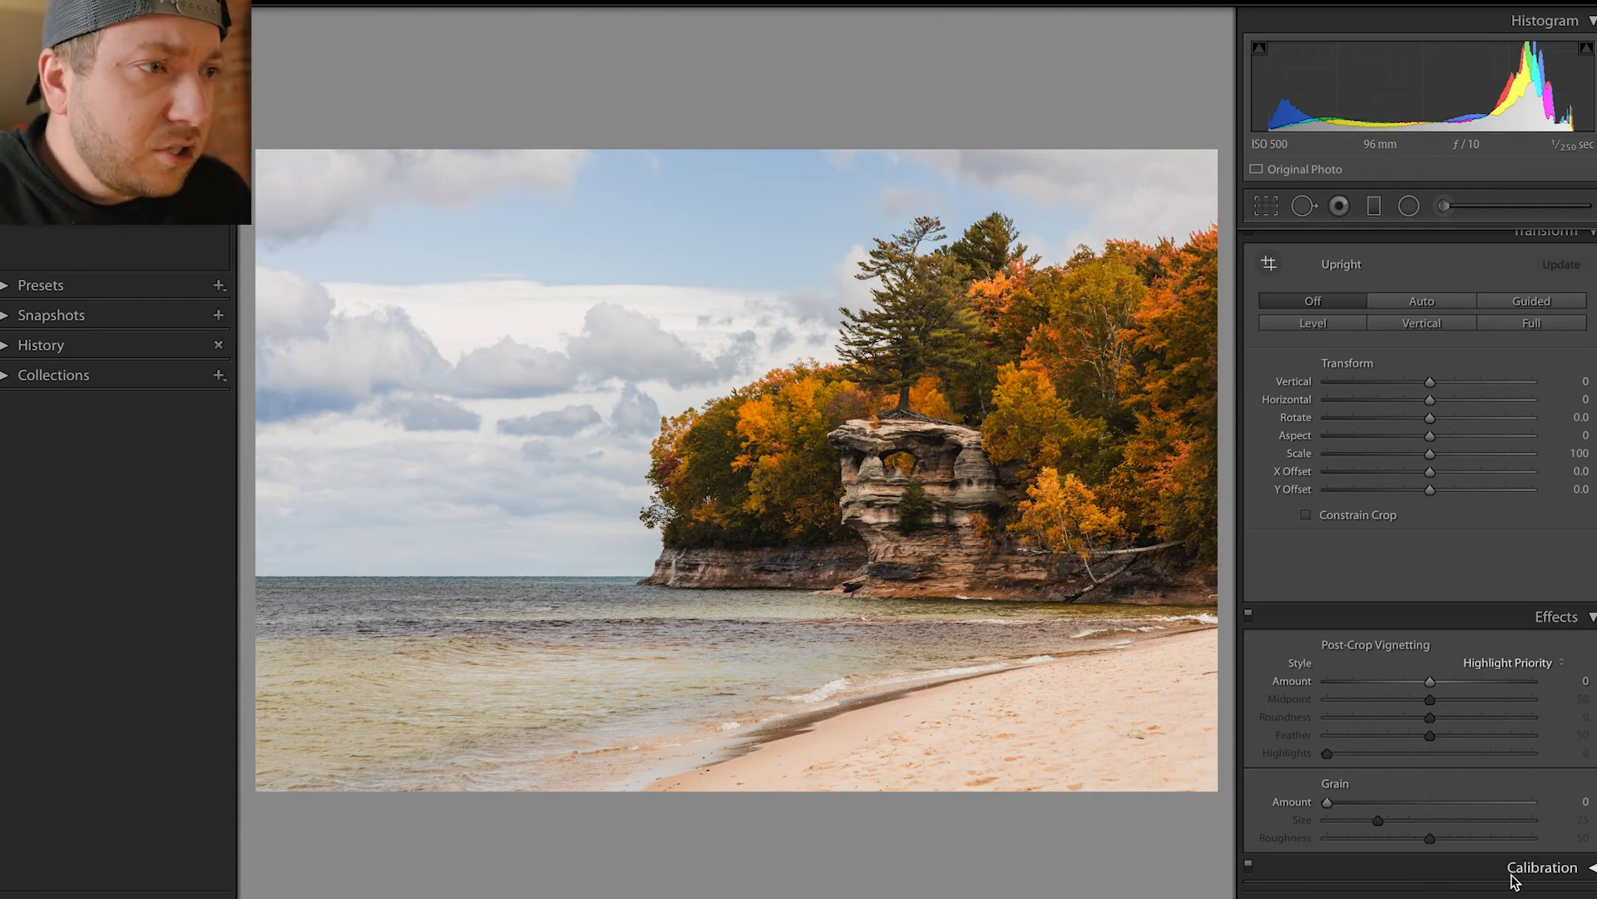
Try shifting the Red Primary hue in the camera calibration to +13 and -20, and reset it to 0
click(1553, 872)
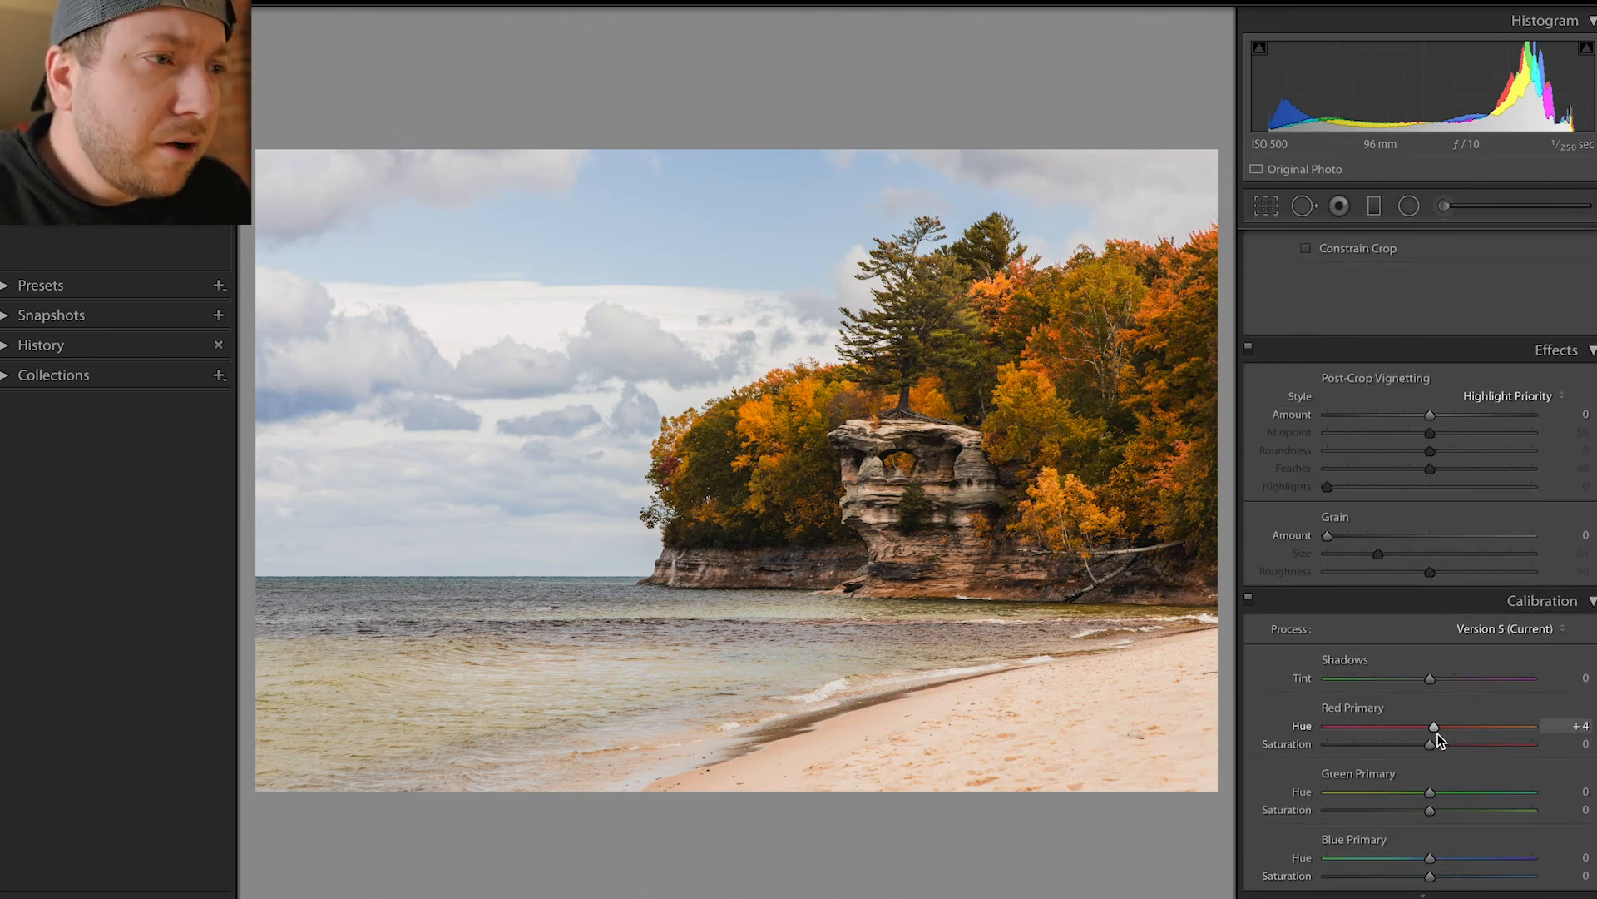
drag(1437, 733, 1445, 725)
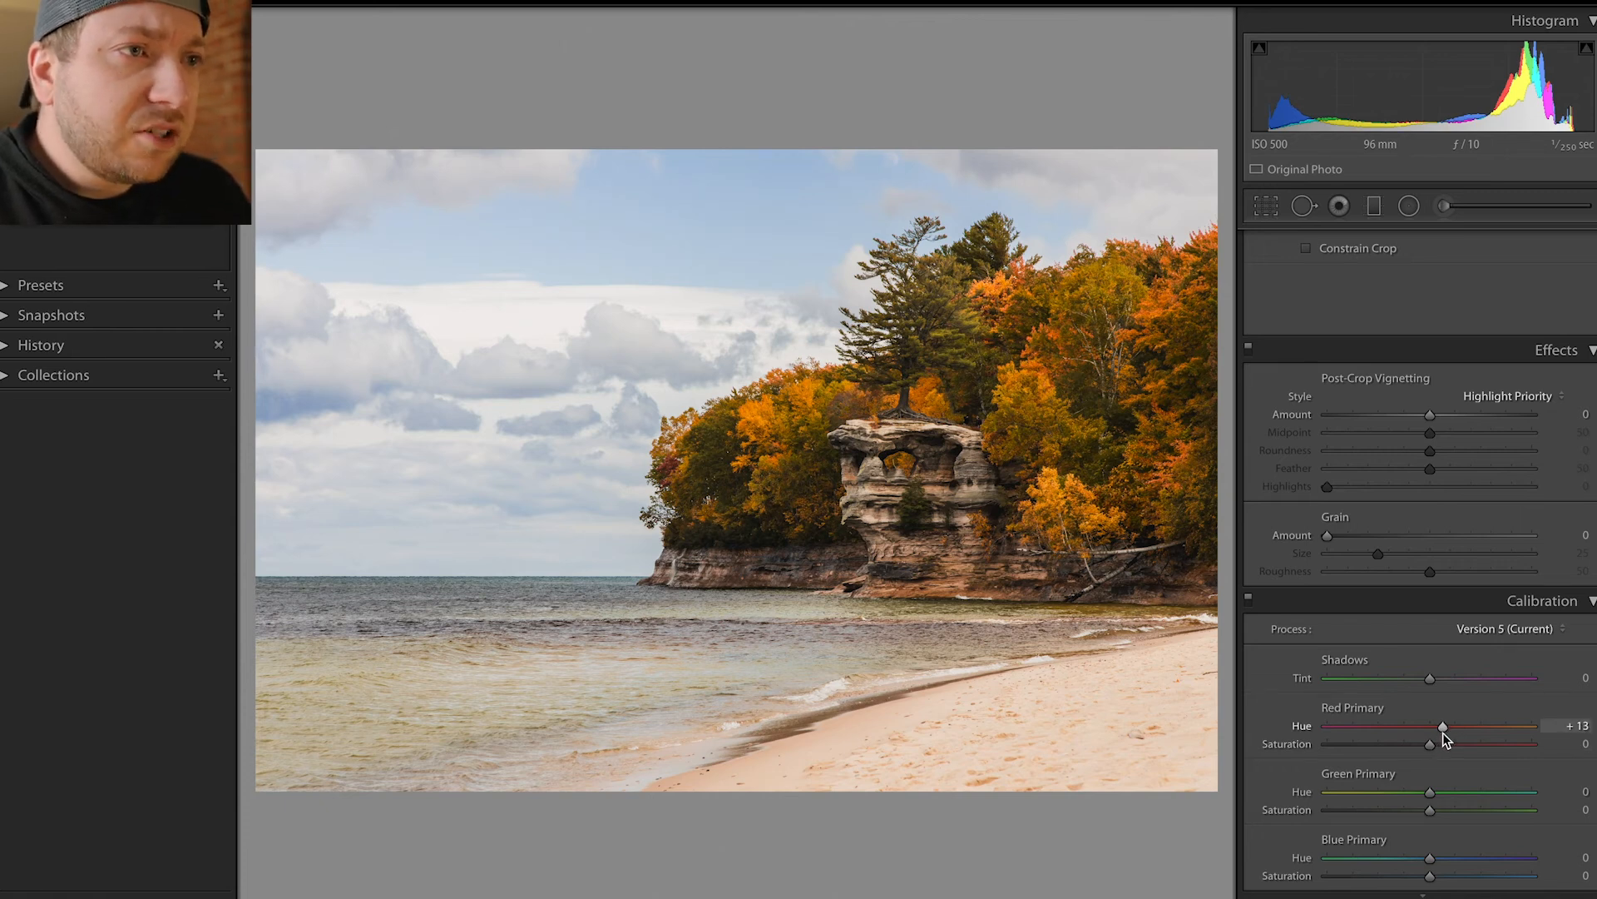
drag(1446, 727, 1411, 732)
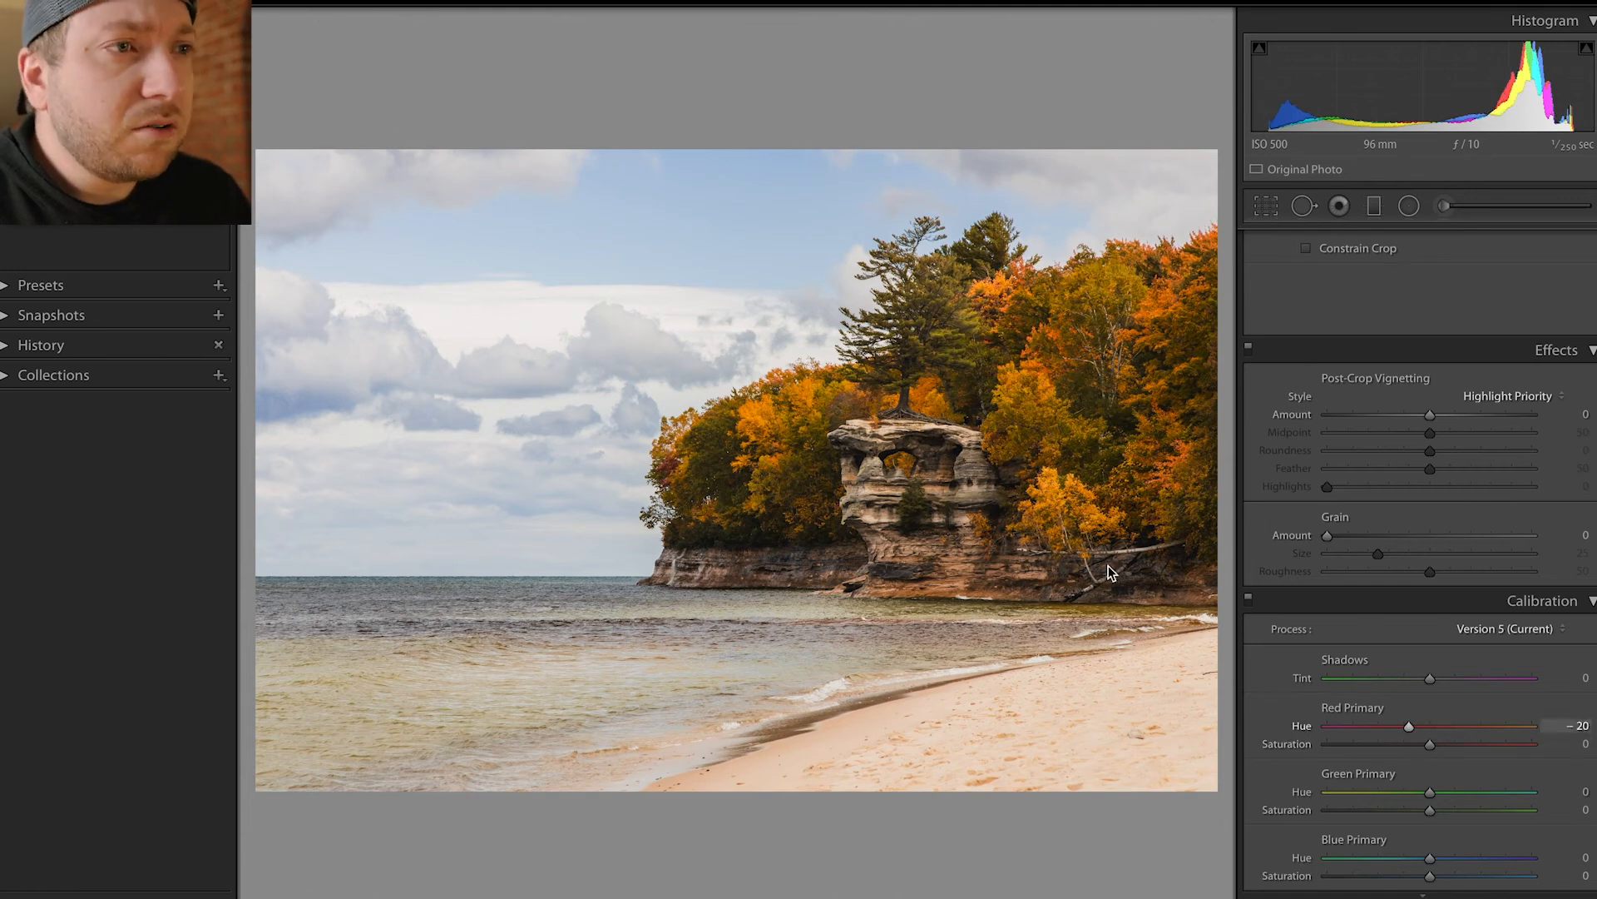
double_click(1302, 727)
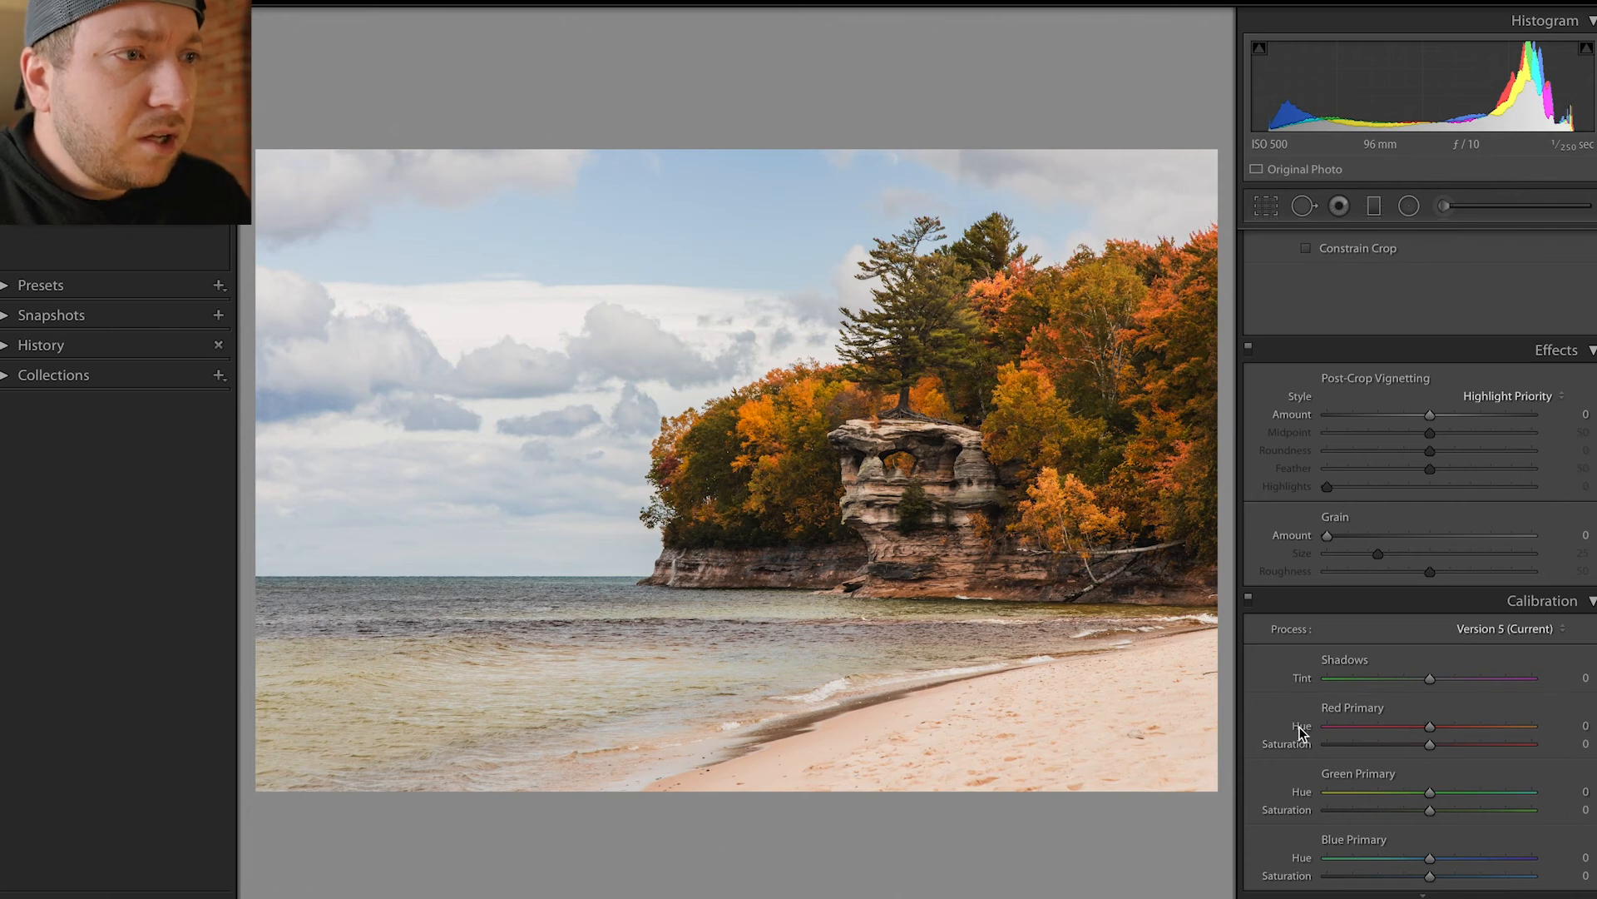
click(1564, 605)
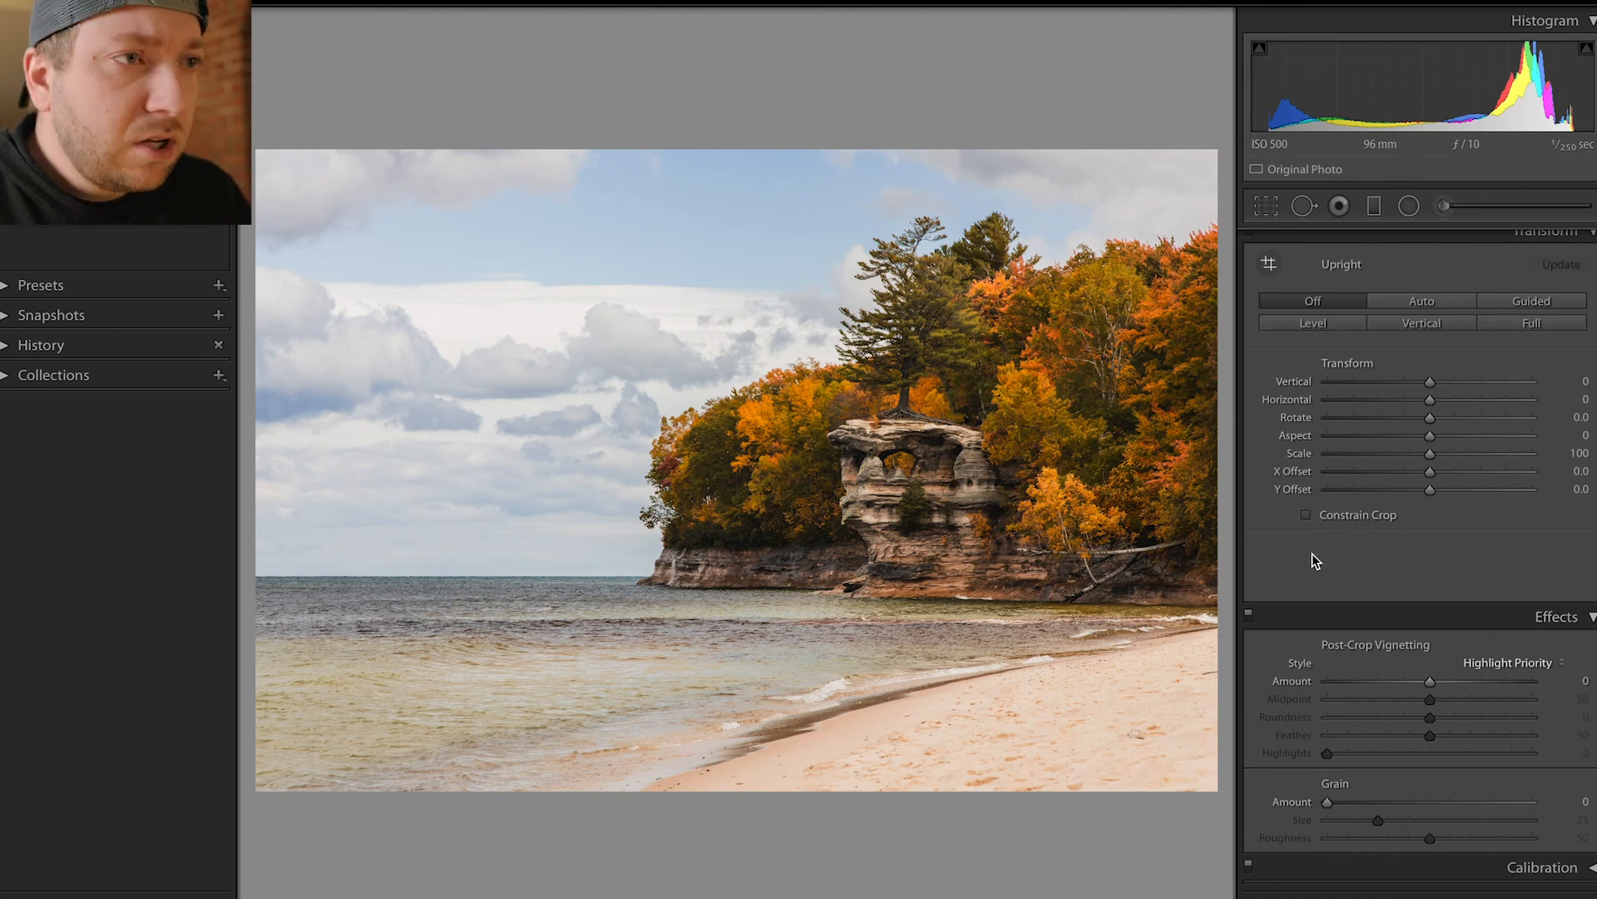
Refine the RGB tone curve by adding a highlight point at about 76.9 / 78.4 %, nudging the midtone points and slightly lifting the blacks
scroll(1368, 549, up, 5)
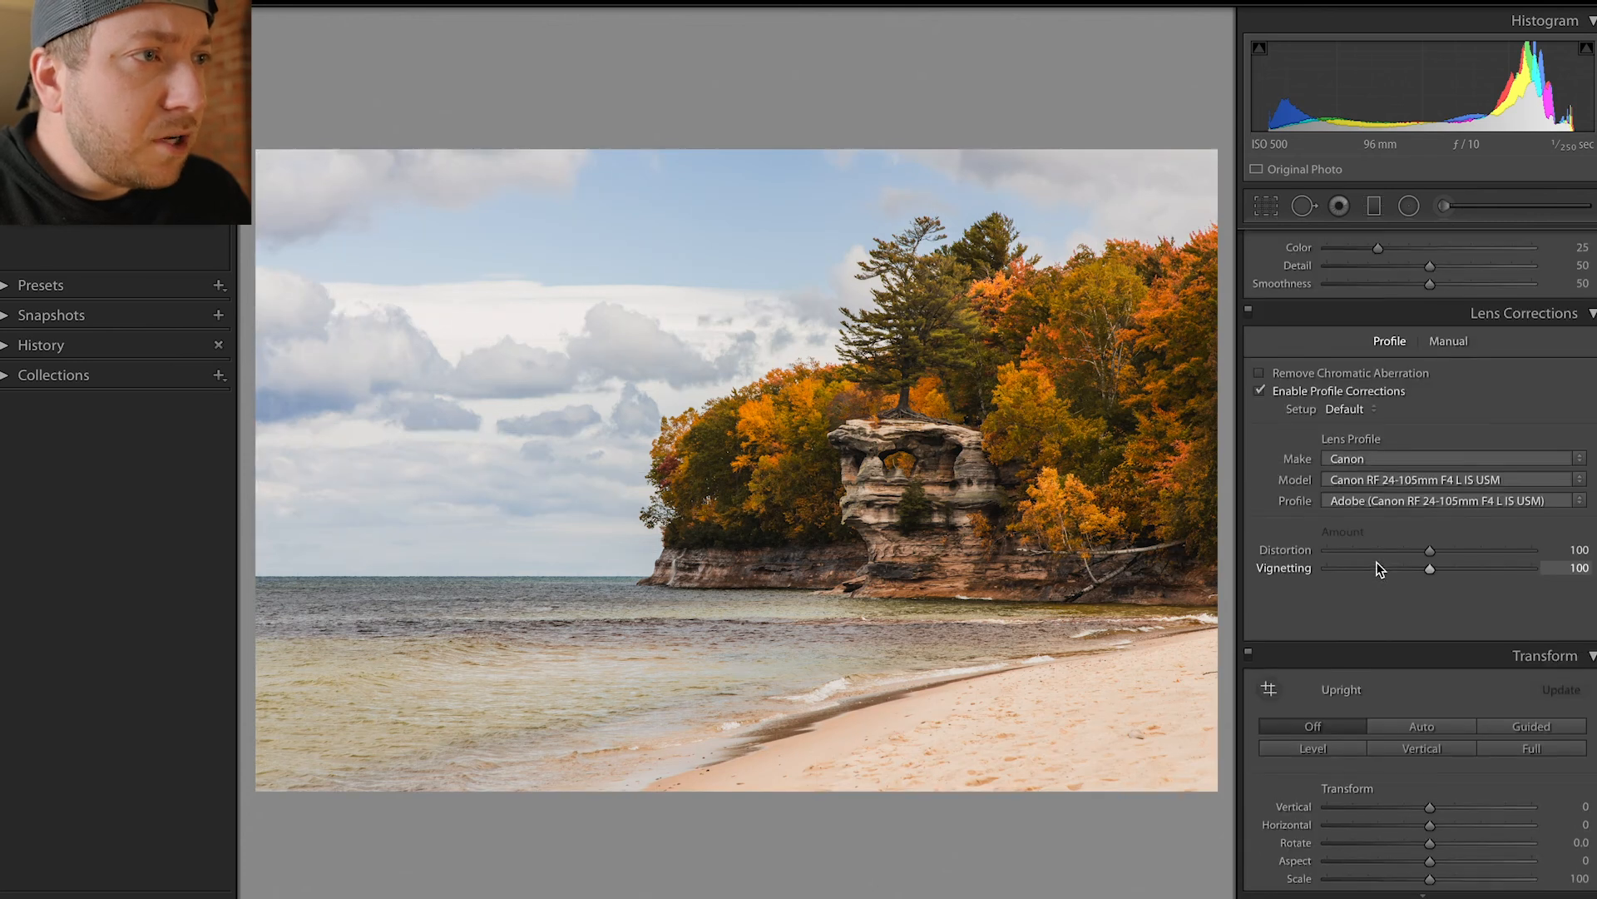
scroll(1377, 566, up, 10)
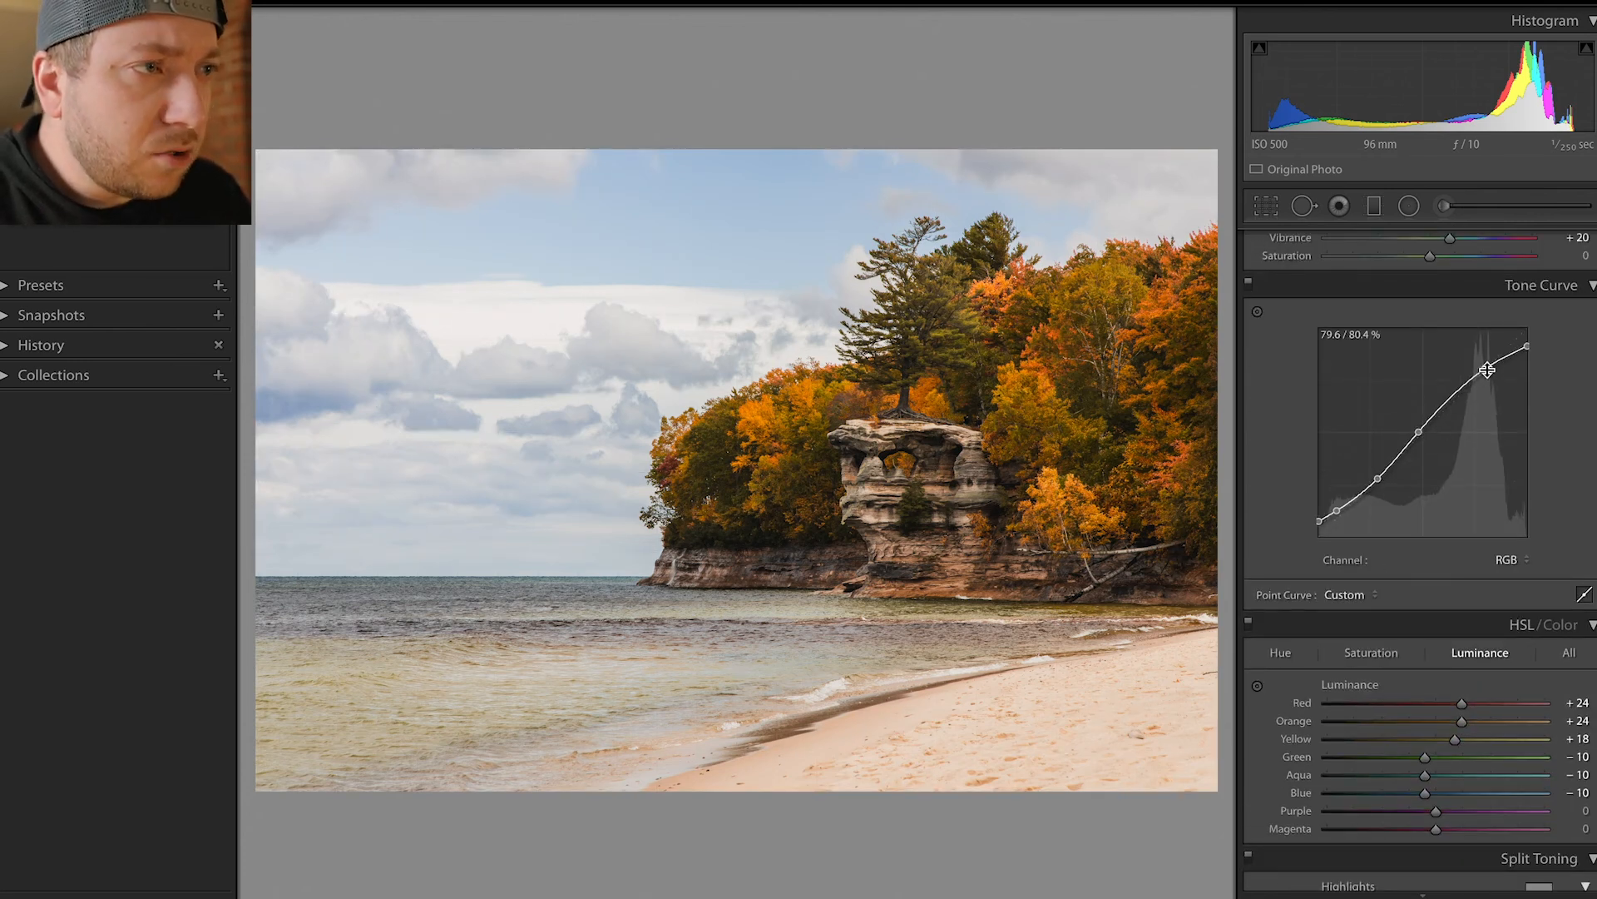
drag(1488, 369, 1480, 371)
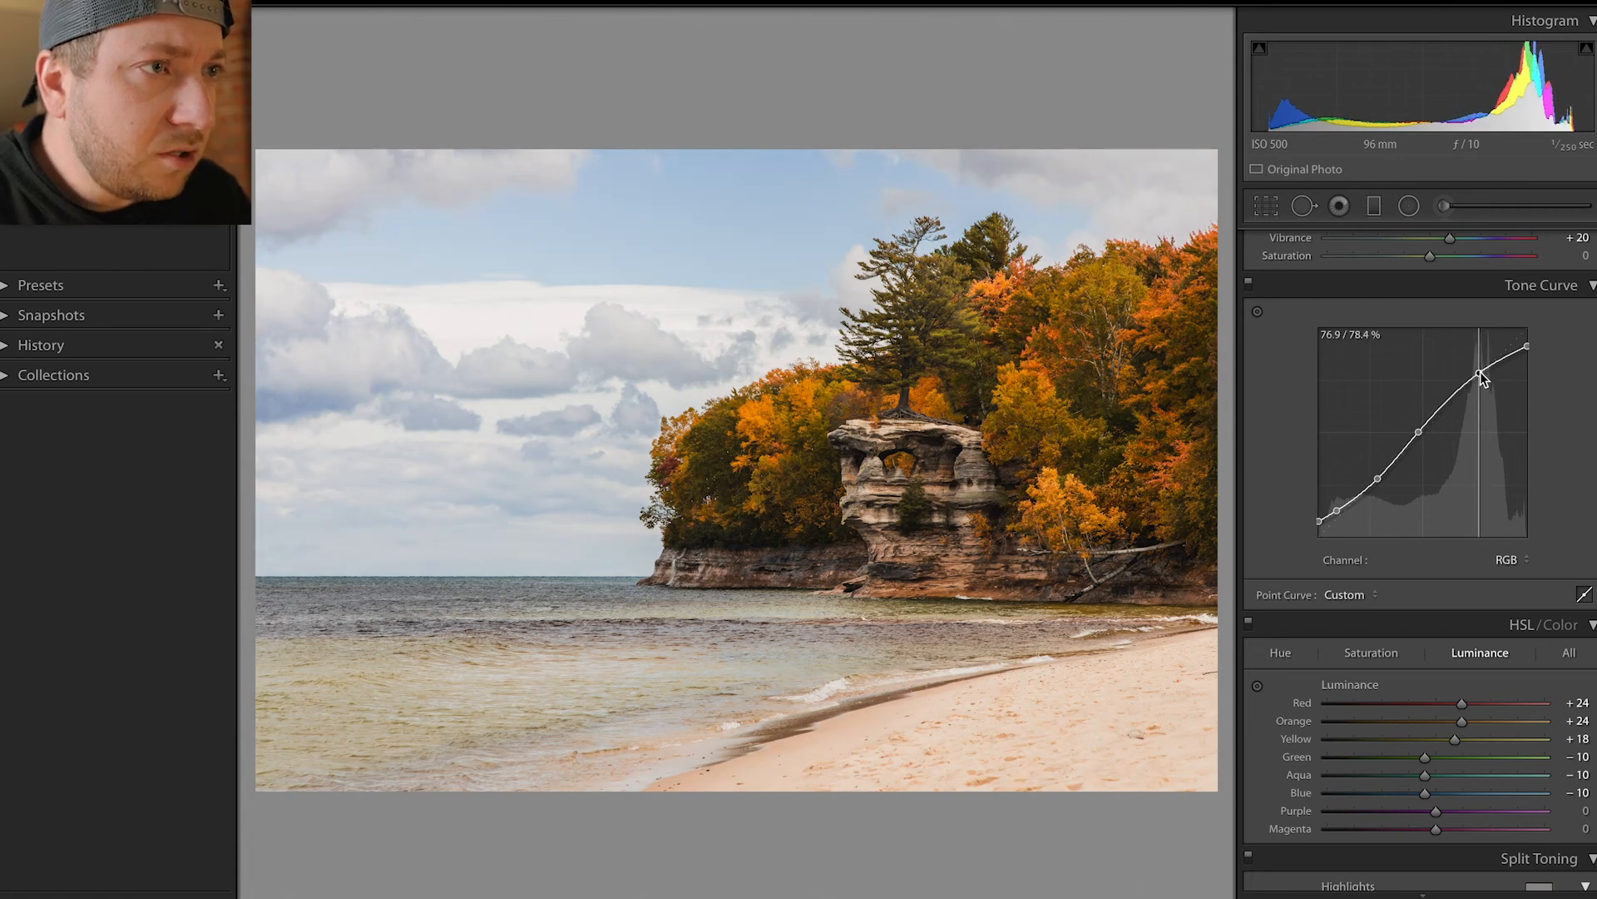
drag(1418, 431, 1420, 431)
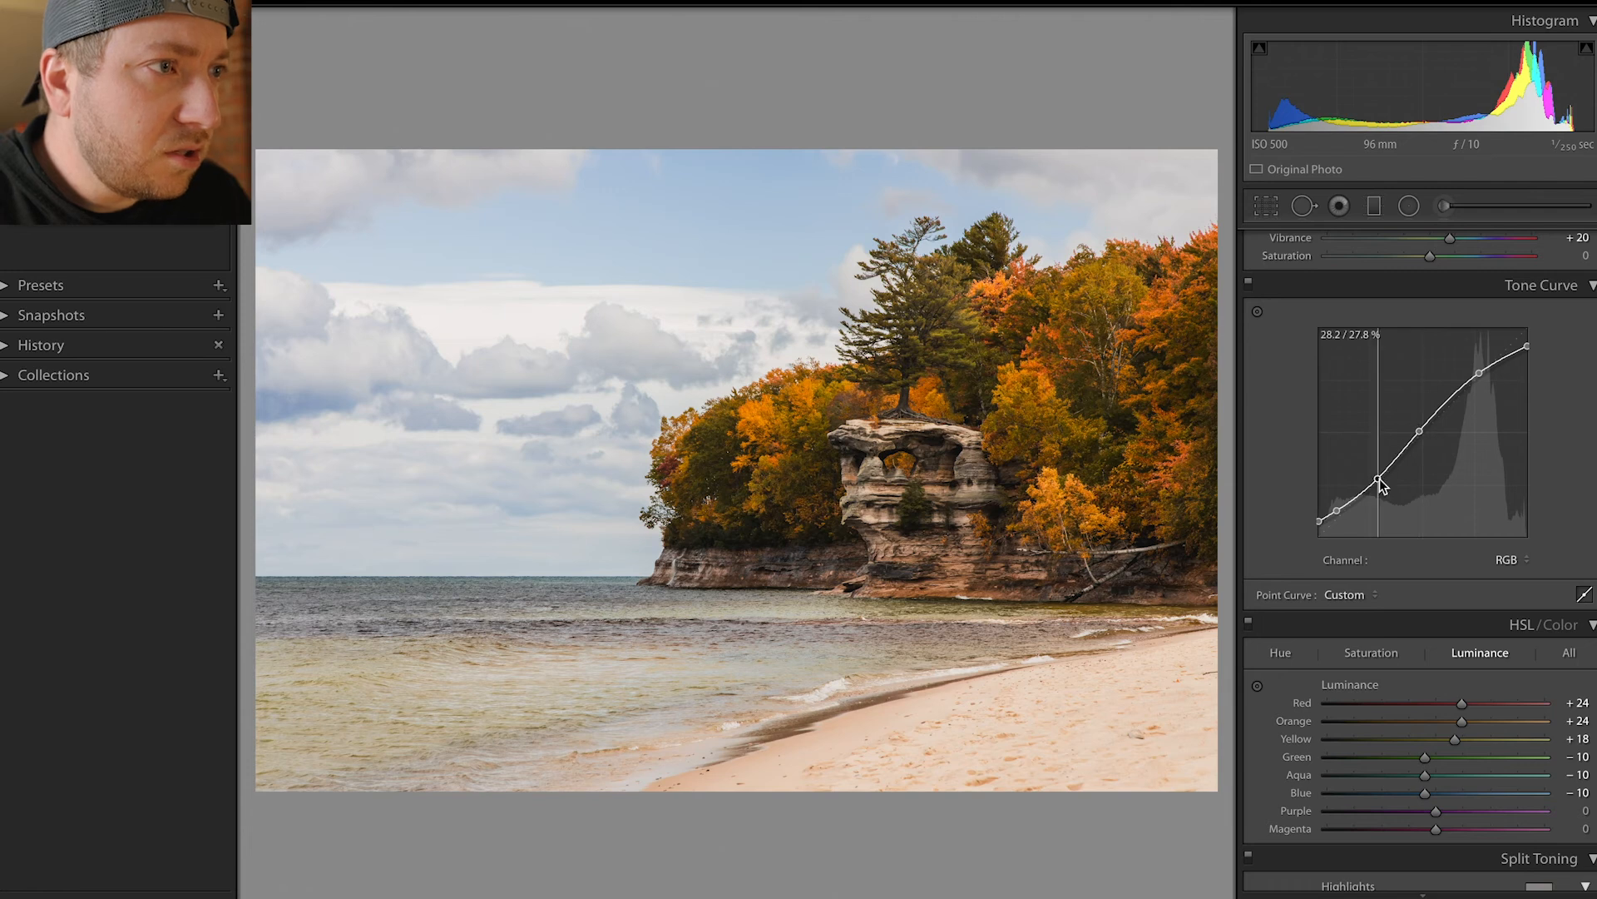
drag(1380, 482, 1377, 481)
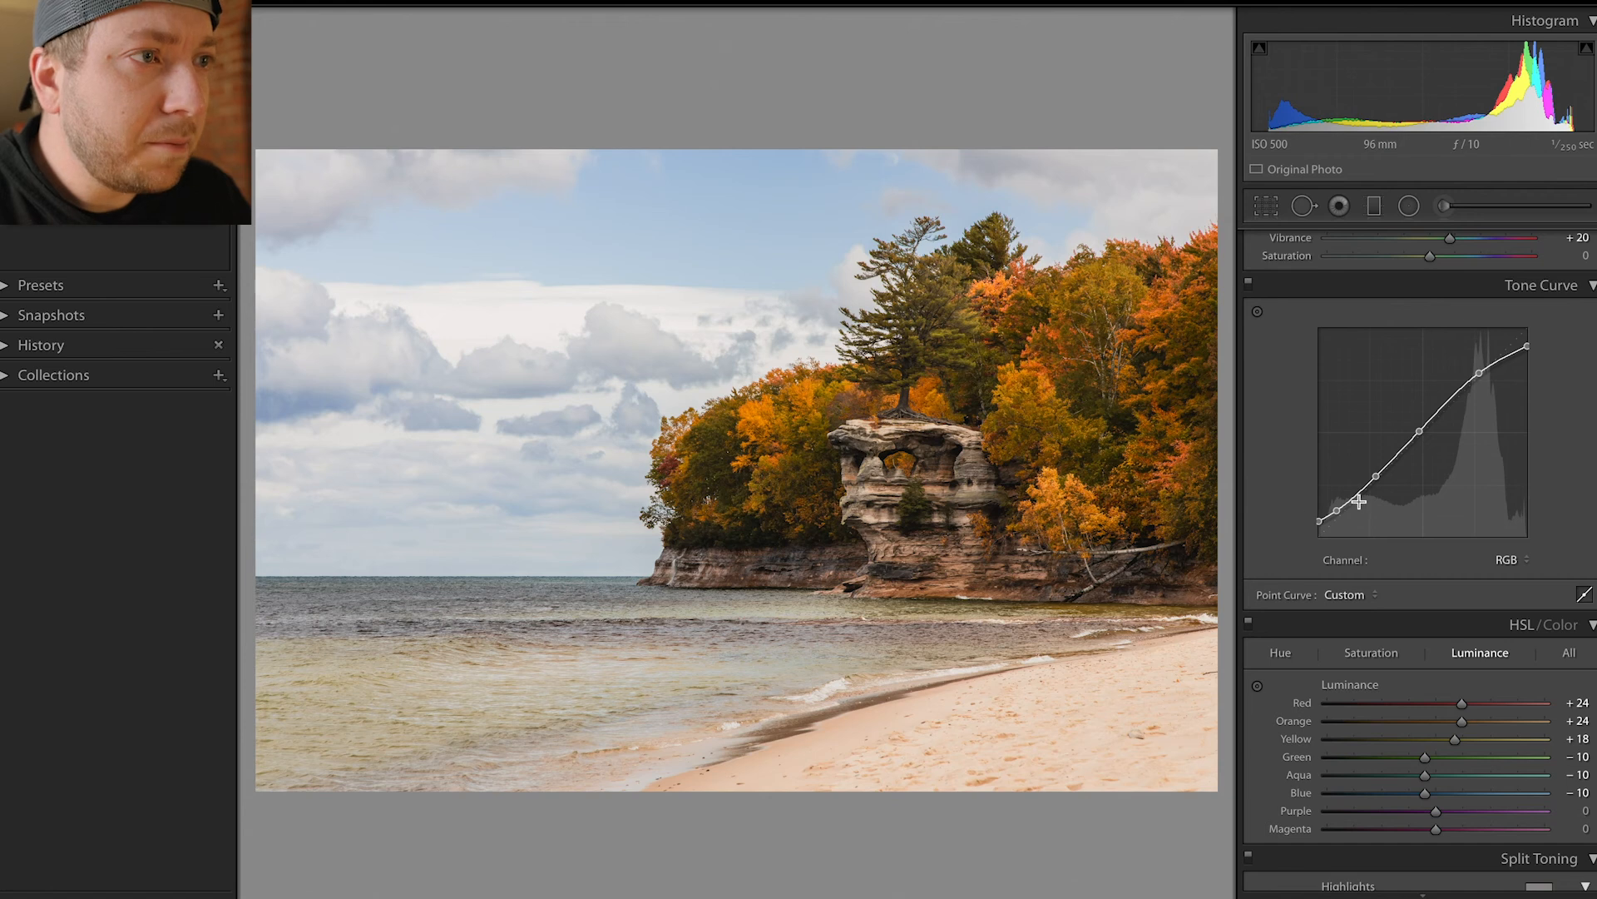
mouse_move(1337, 510)
mouse_down()
mouse_move(1374, 479)
mouse_move(1318, 517)
mouse_up()
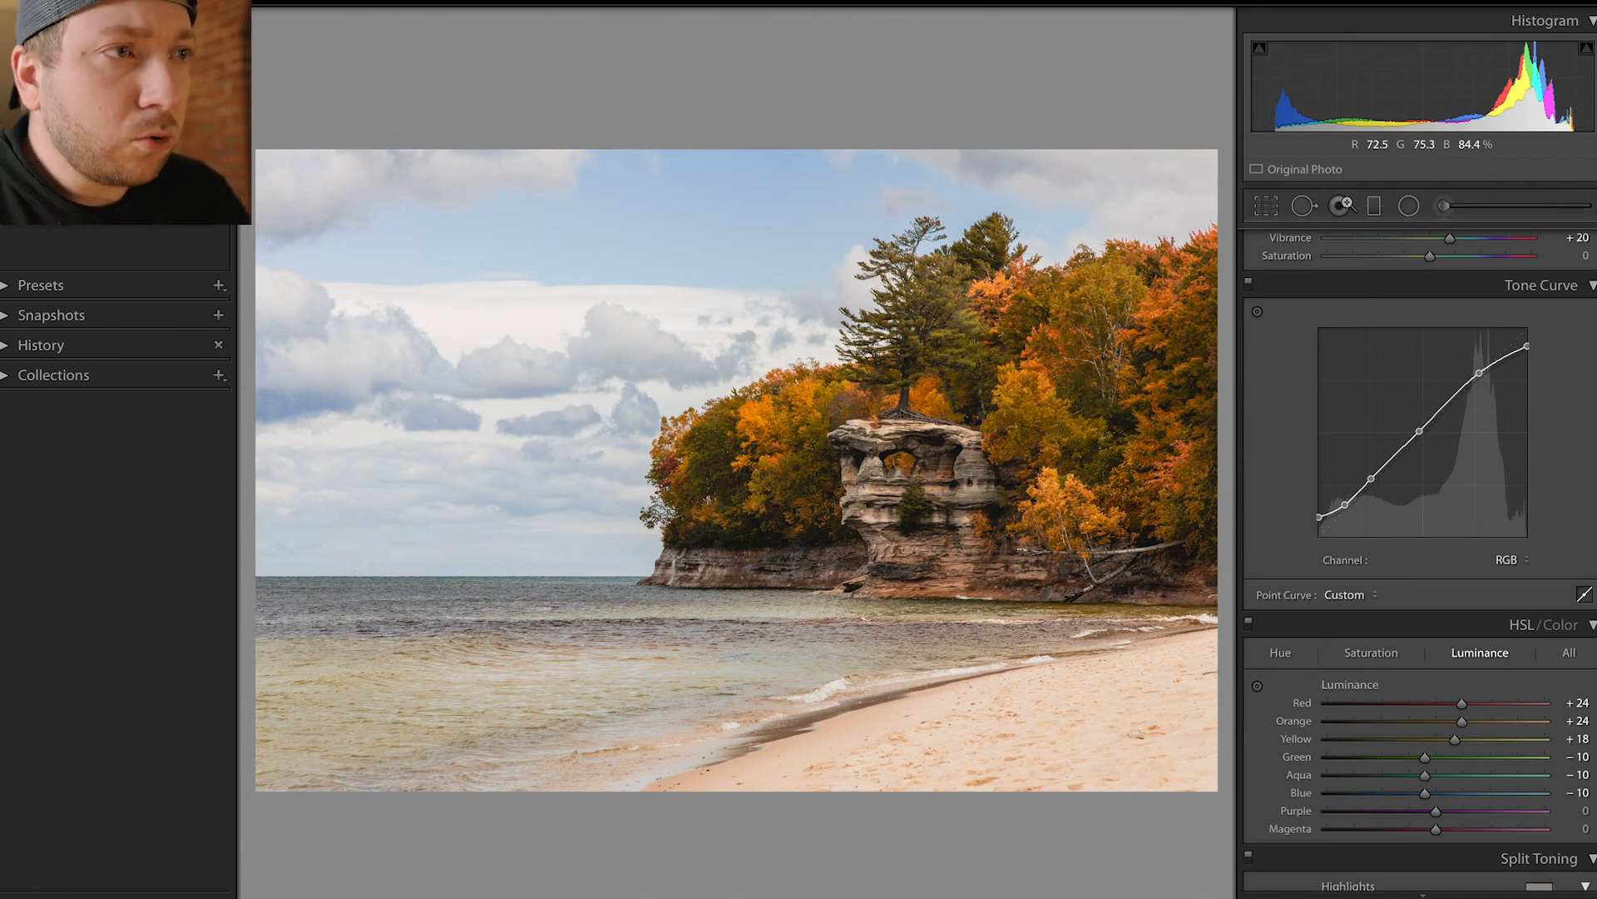
Place a diagonal graduated filter over the upper-left sky, widen its gradient toward the rock formation, and set its exposure to -0.22
click(1377, 207)
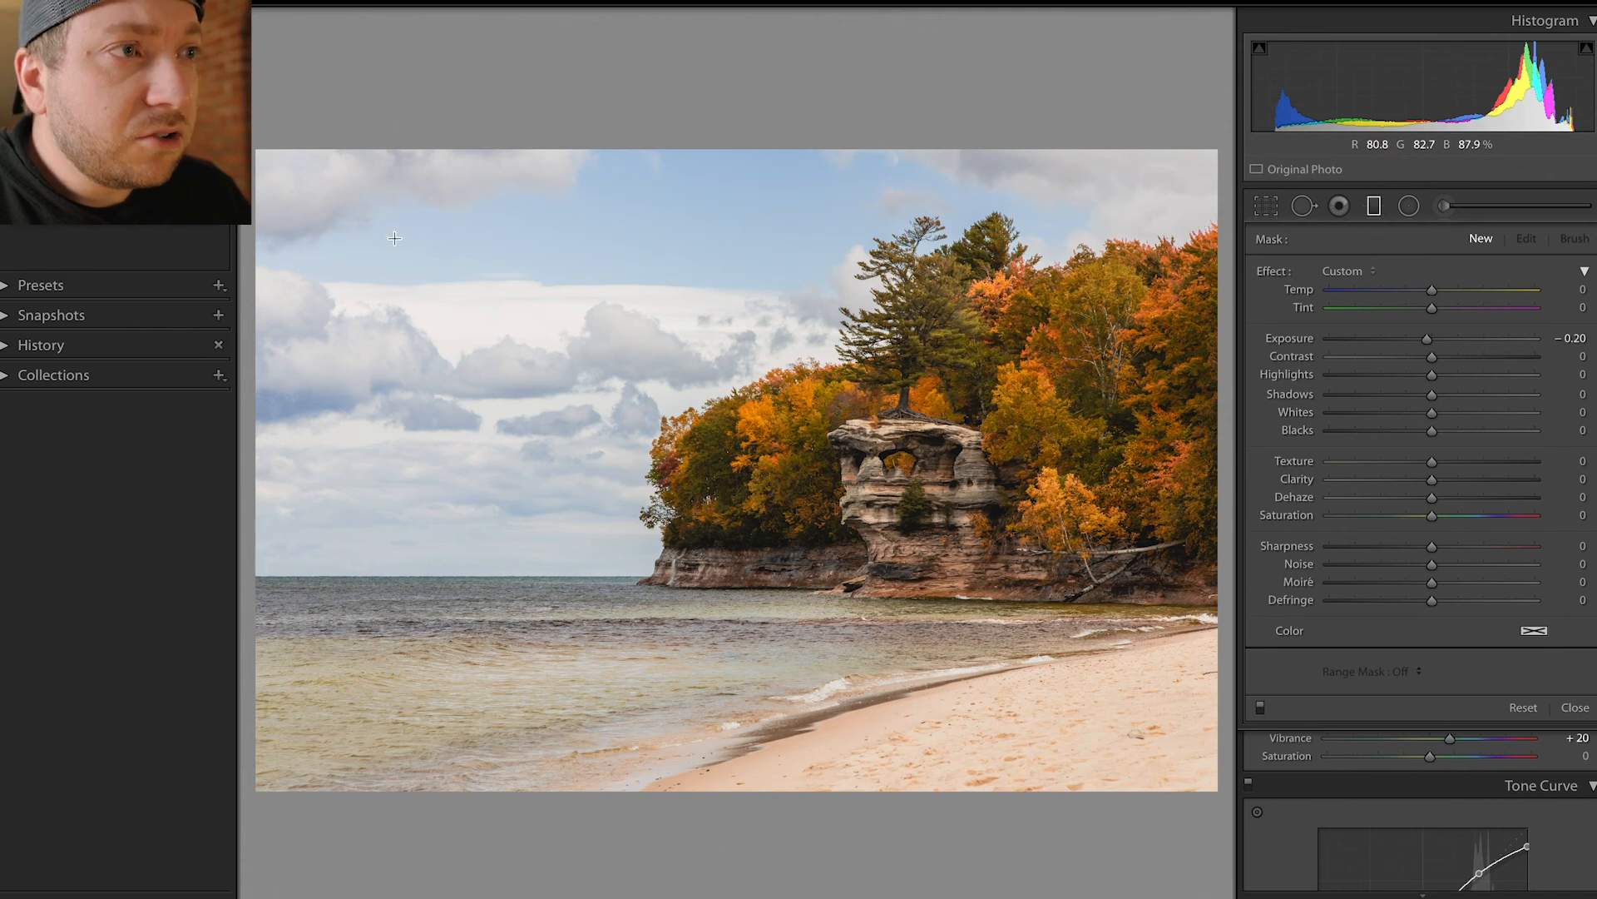
mouse_move(394, 236)
mouse_down()
mouse_move(701, 566)
mouse_move(743, 576)
mouse_move(756, 535)
mouse_move(749, 512)
mouse_move(728, 525)
mouse_up()
drag(562, 381, 436, 285)
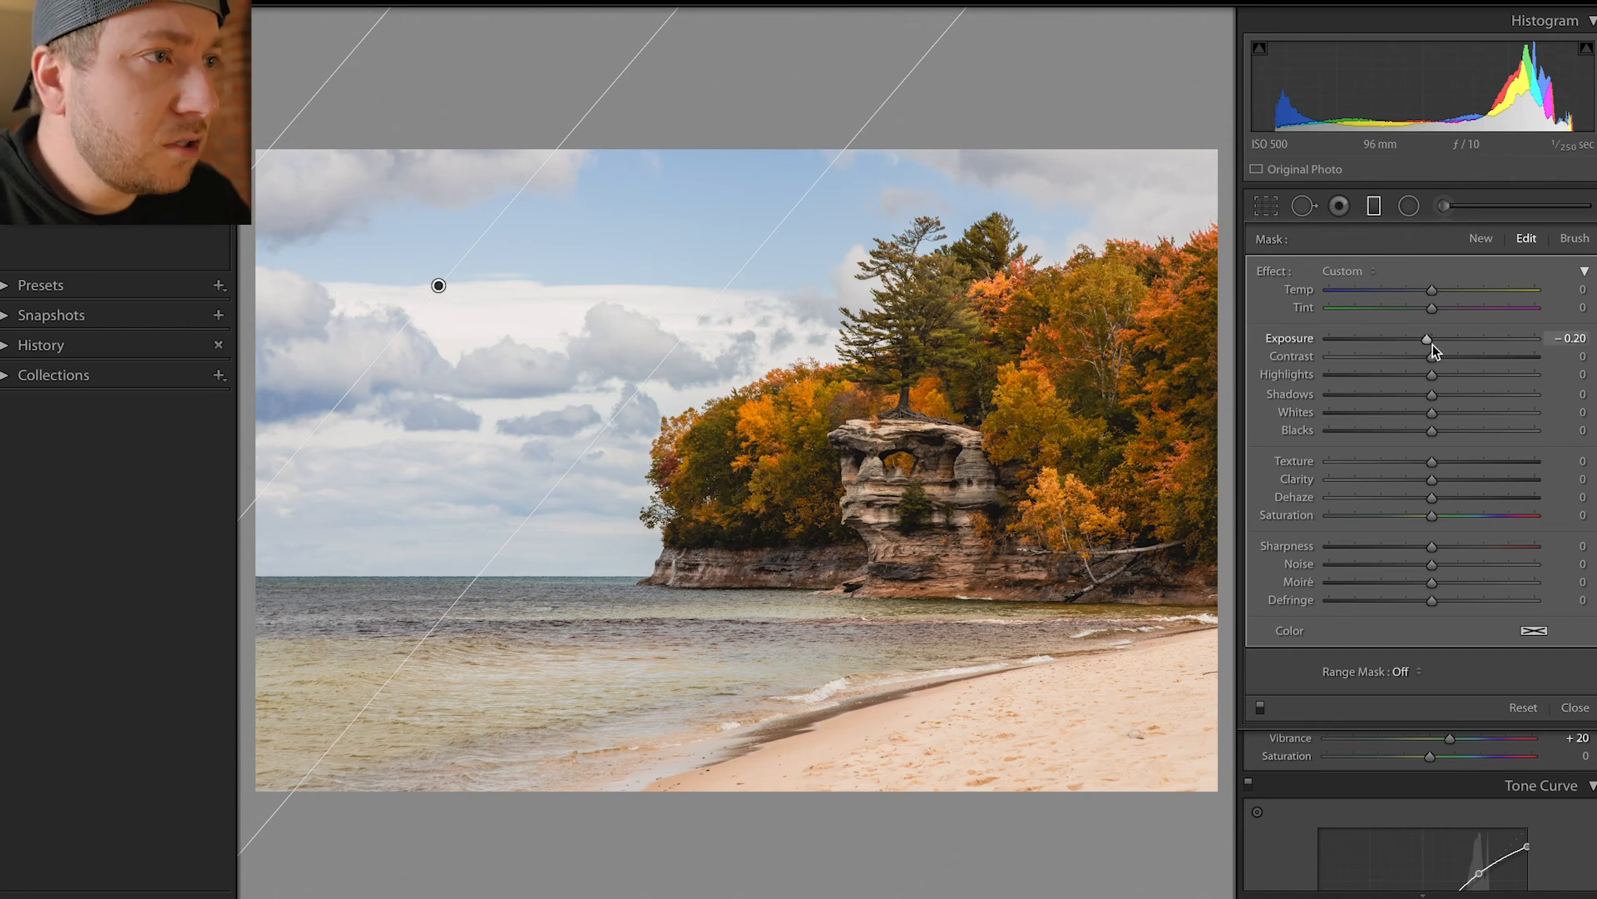
drag(1433, 345, 1355, 345)
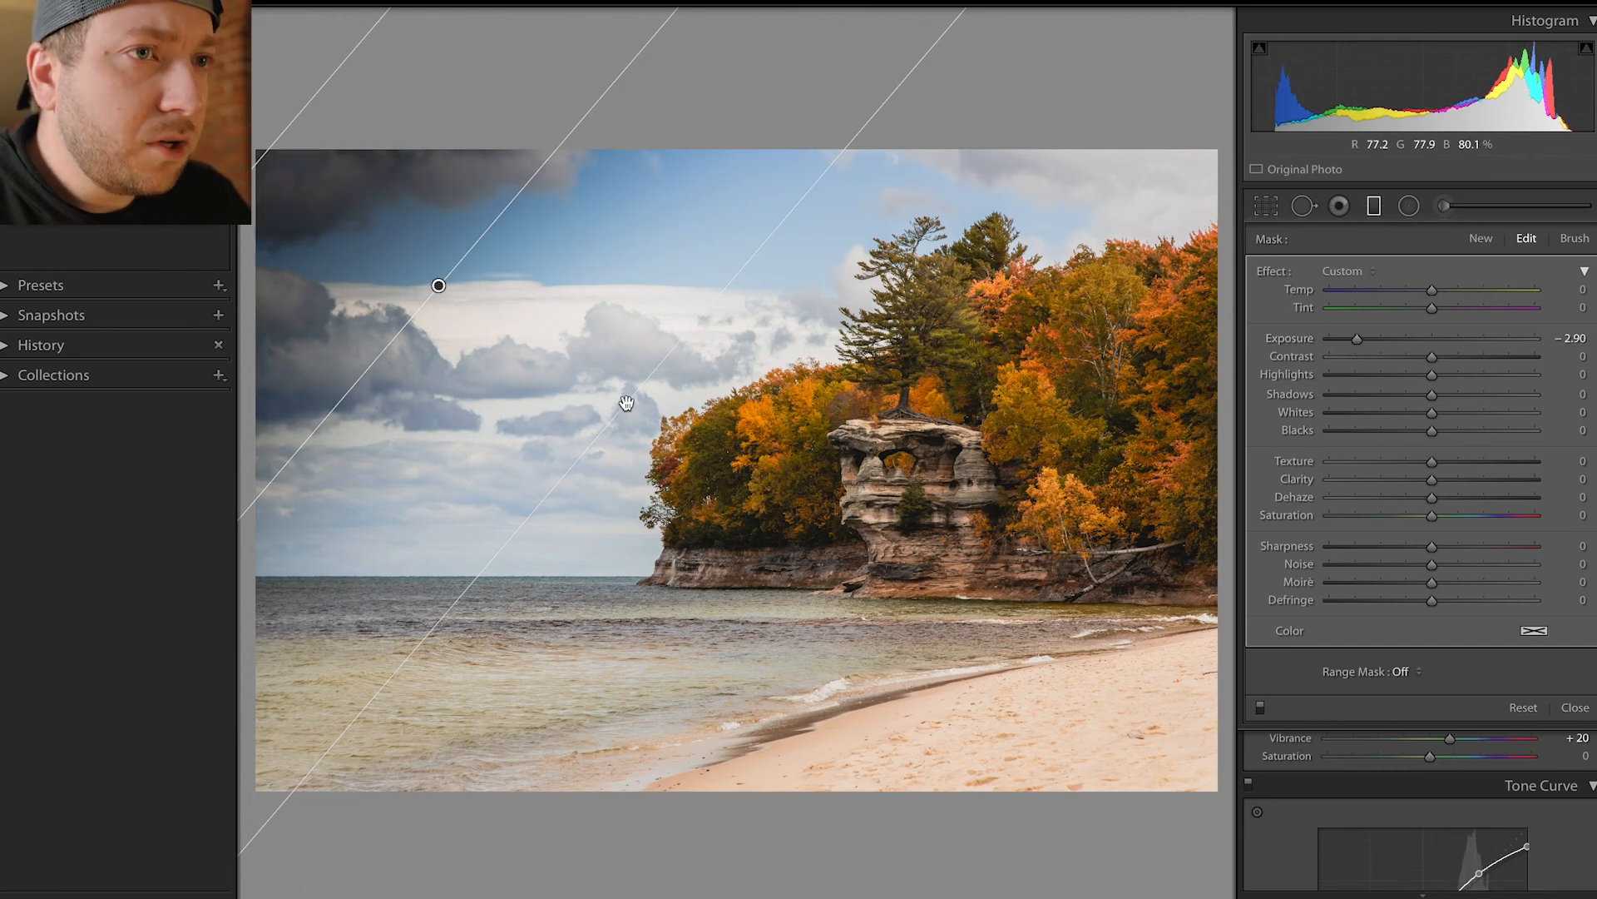
drag(654, 427, 695, 462)
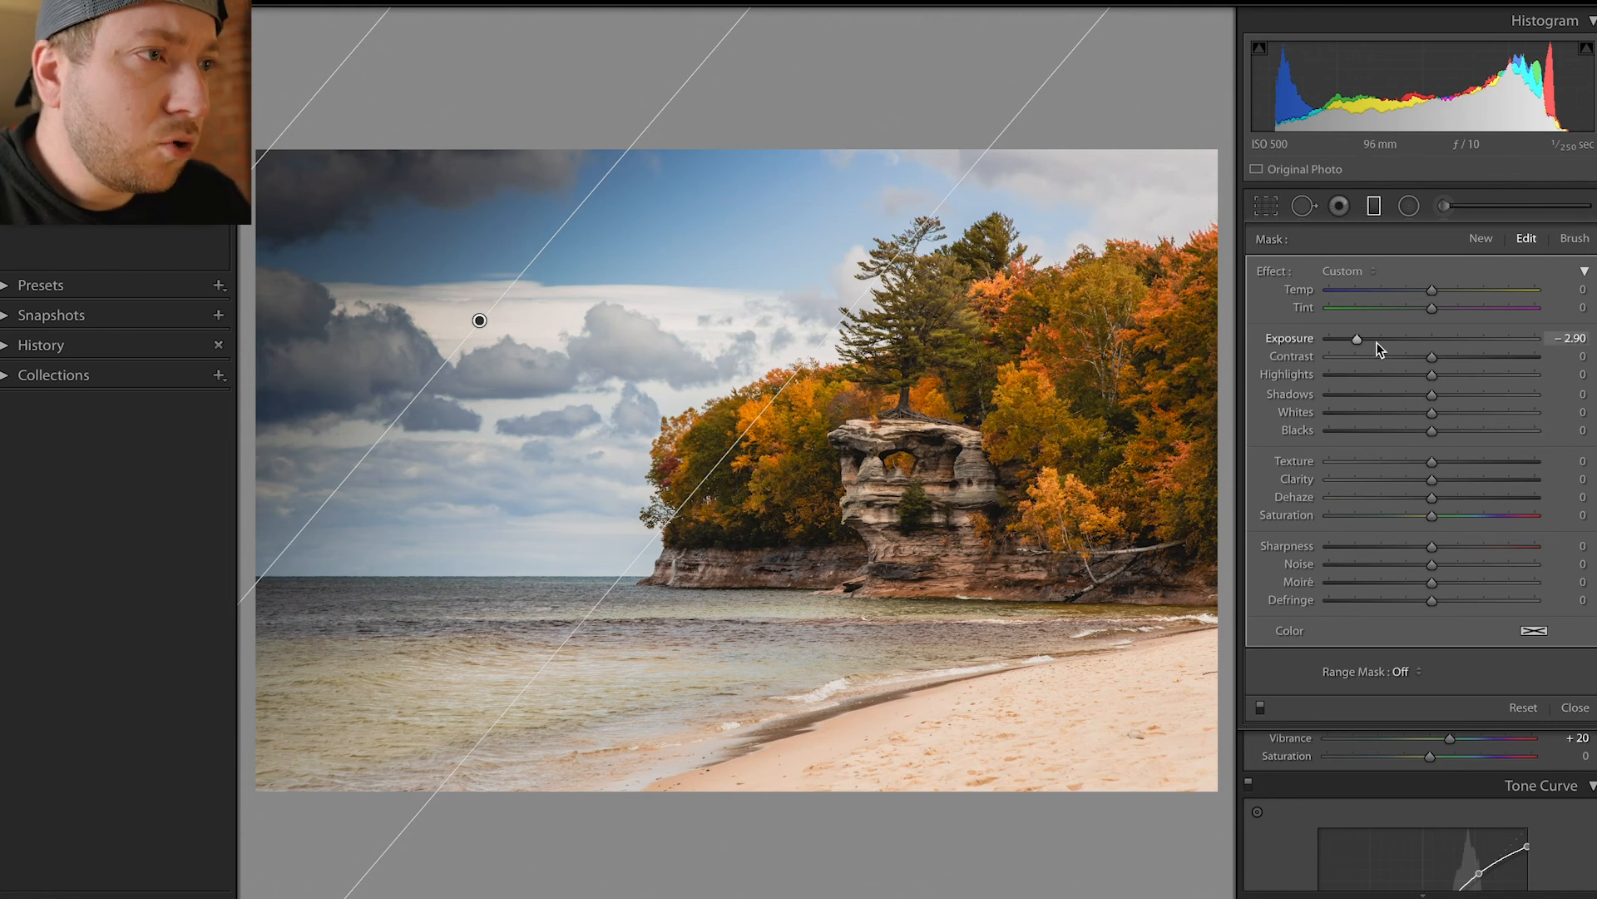
drag(1363, 342, 1429, 347)
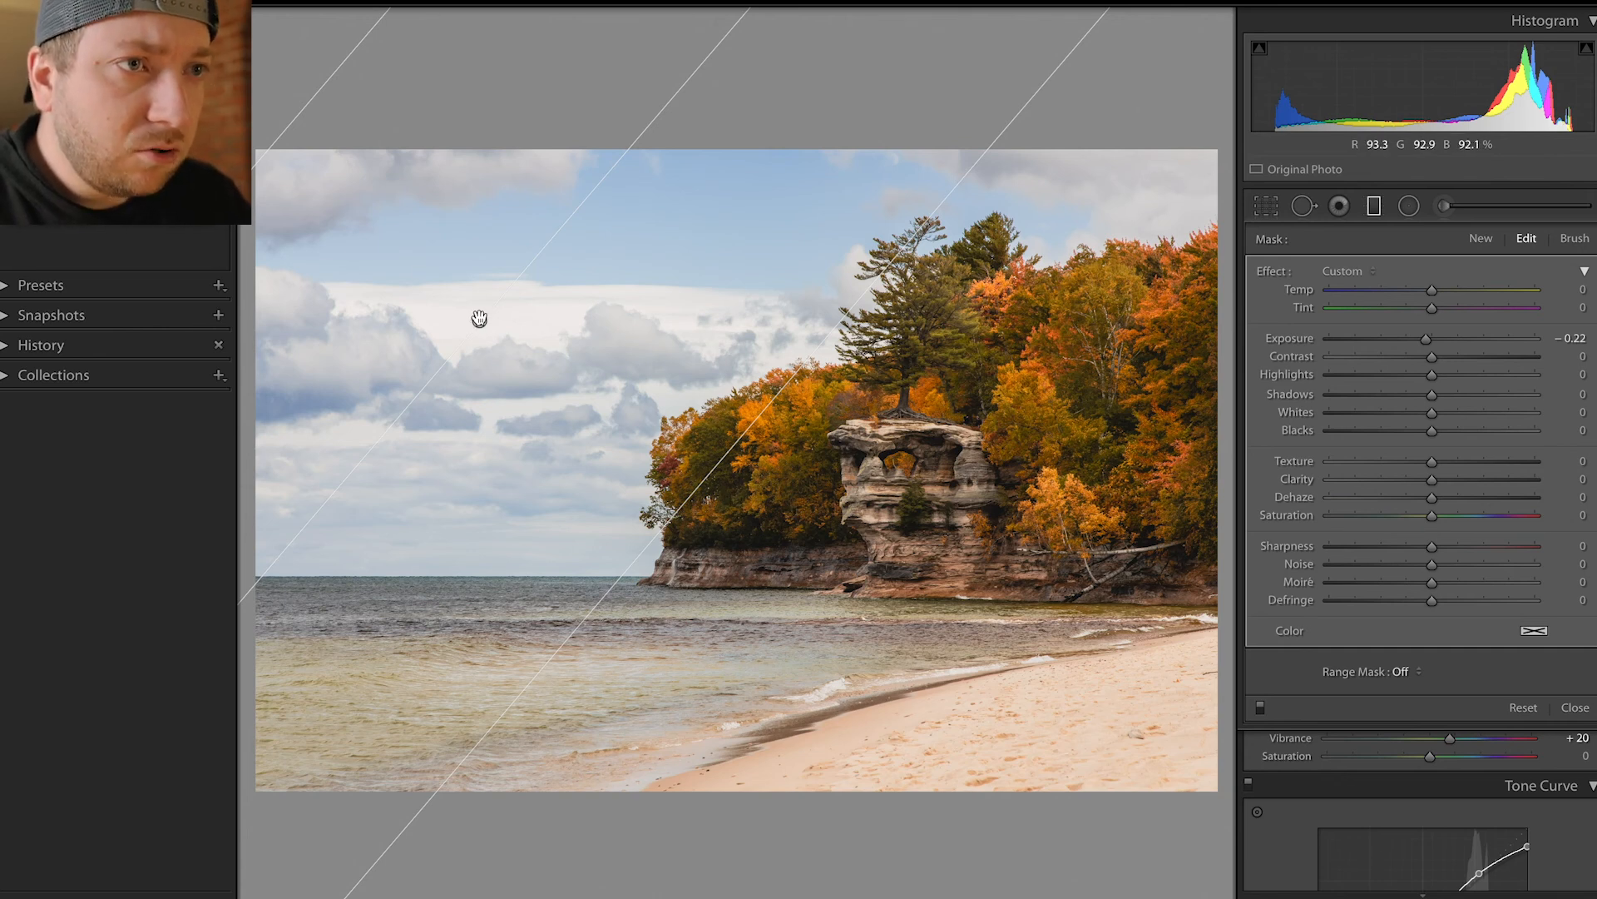
Shift the sky's graduated filter slightly toward the rock formation, finish editing it, and compare the photo with its unedited version
drag(480, 320, 487, 313)
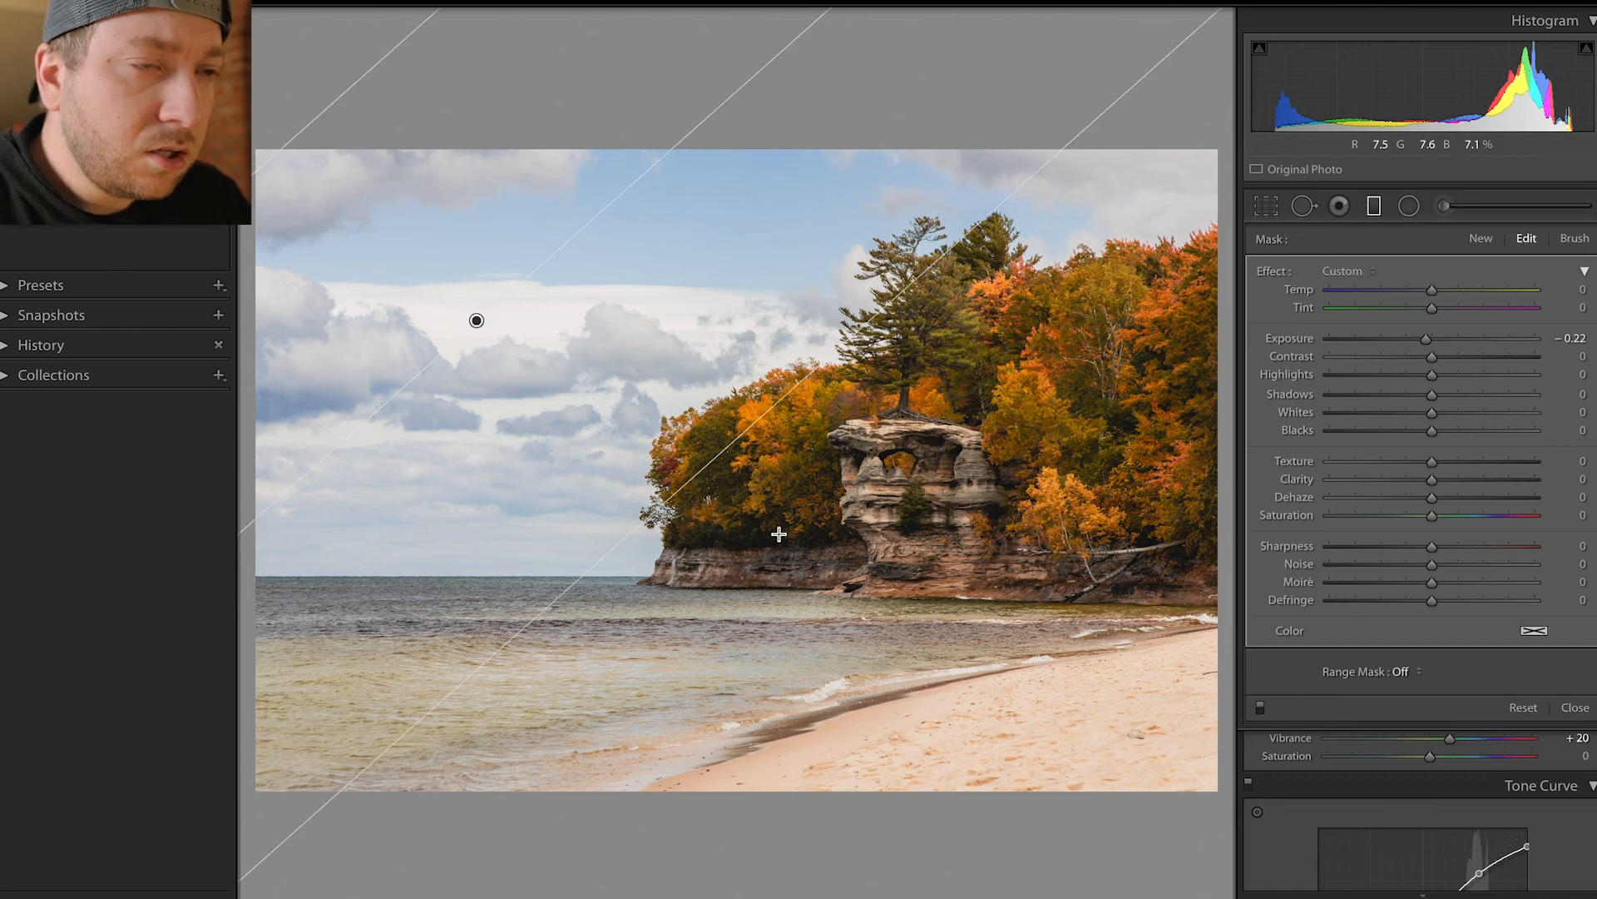
click(1372, 210)
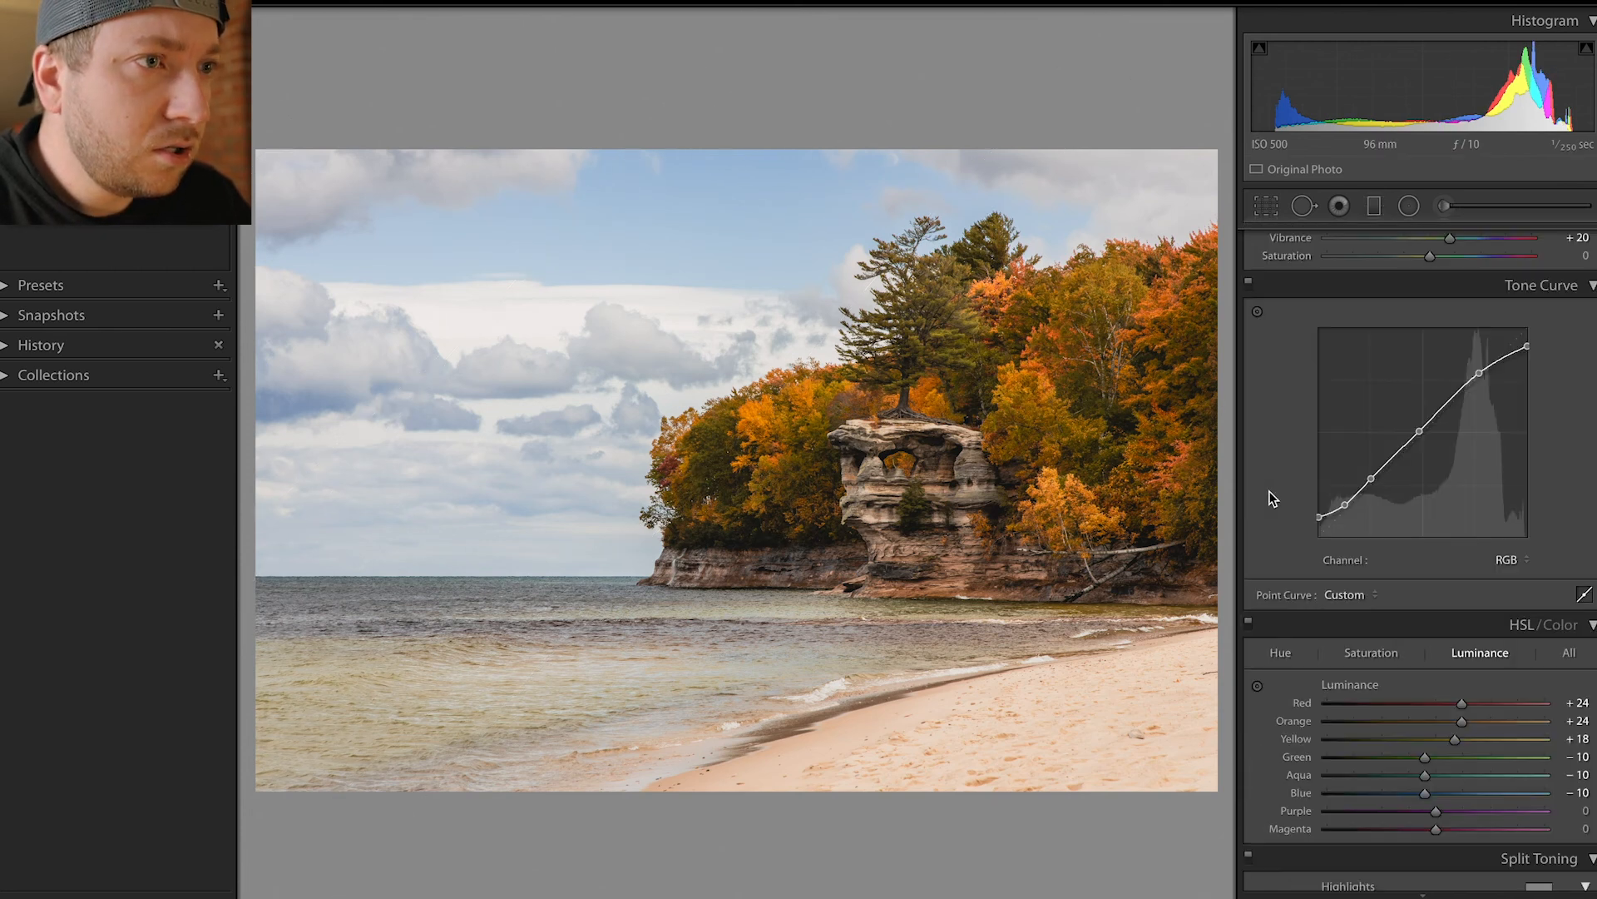
key(backslash)
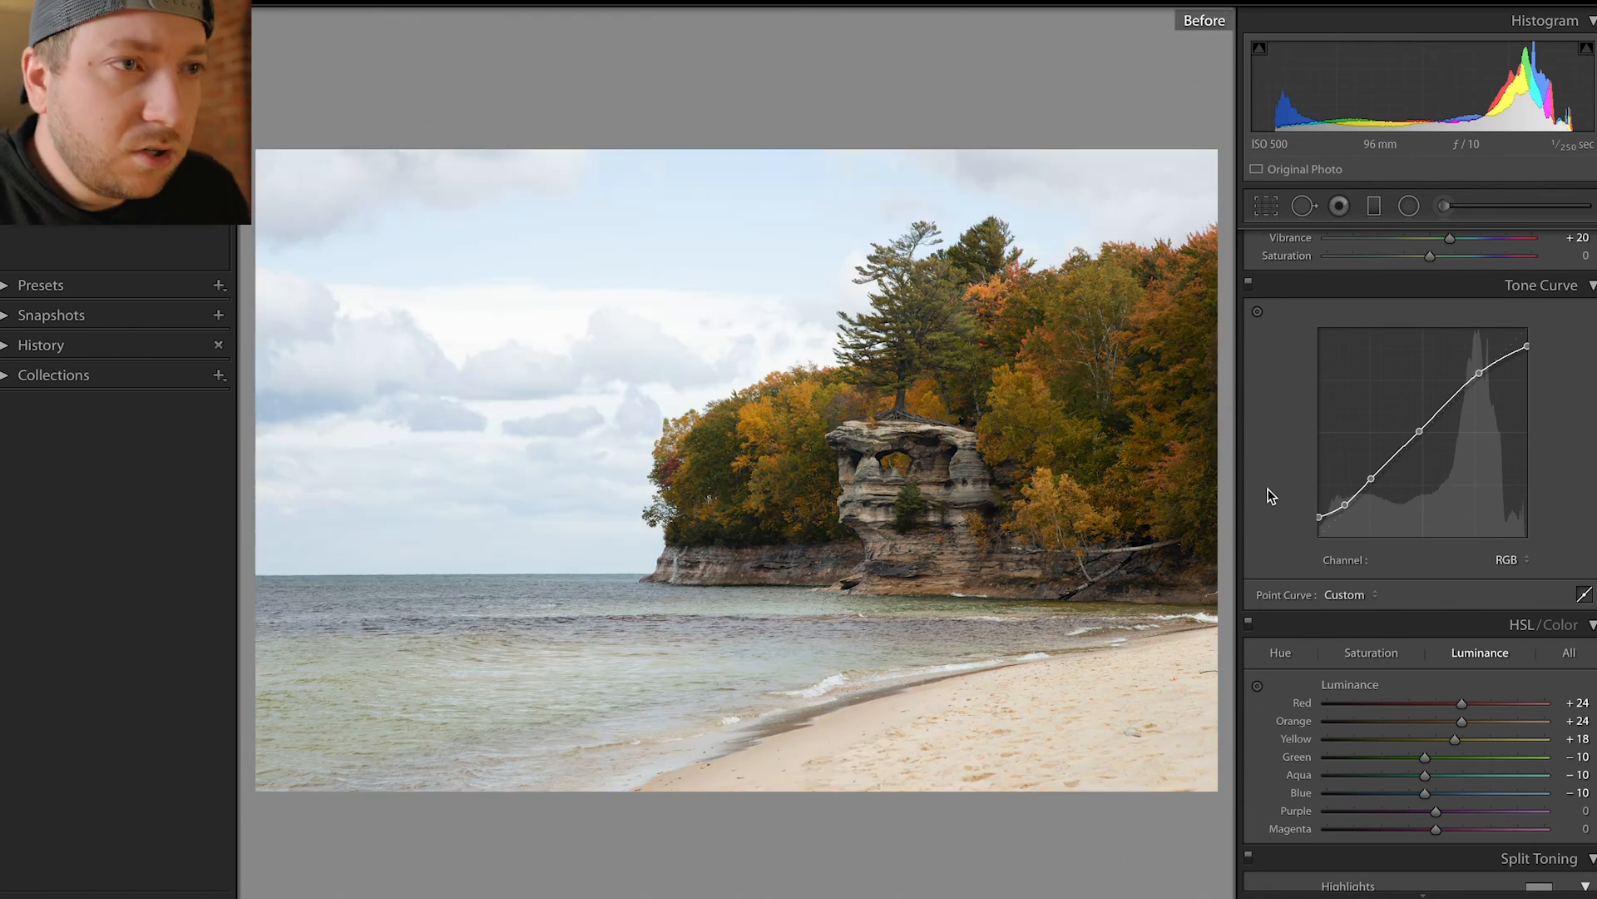
key(backslash)
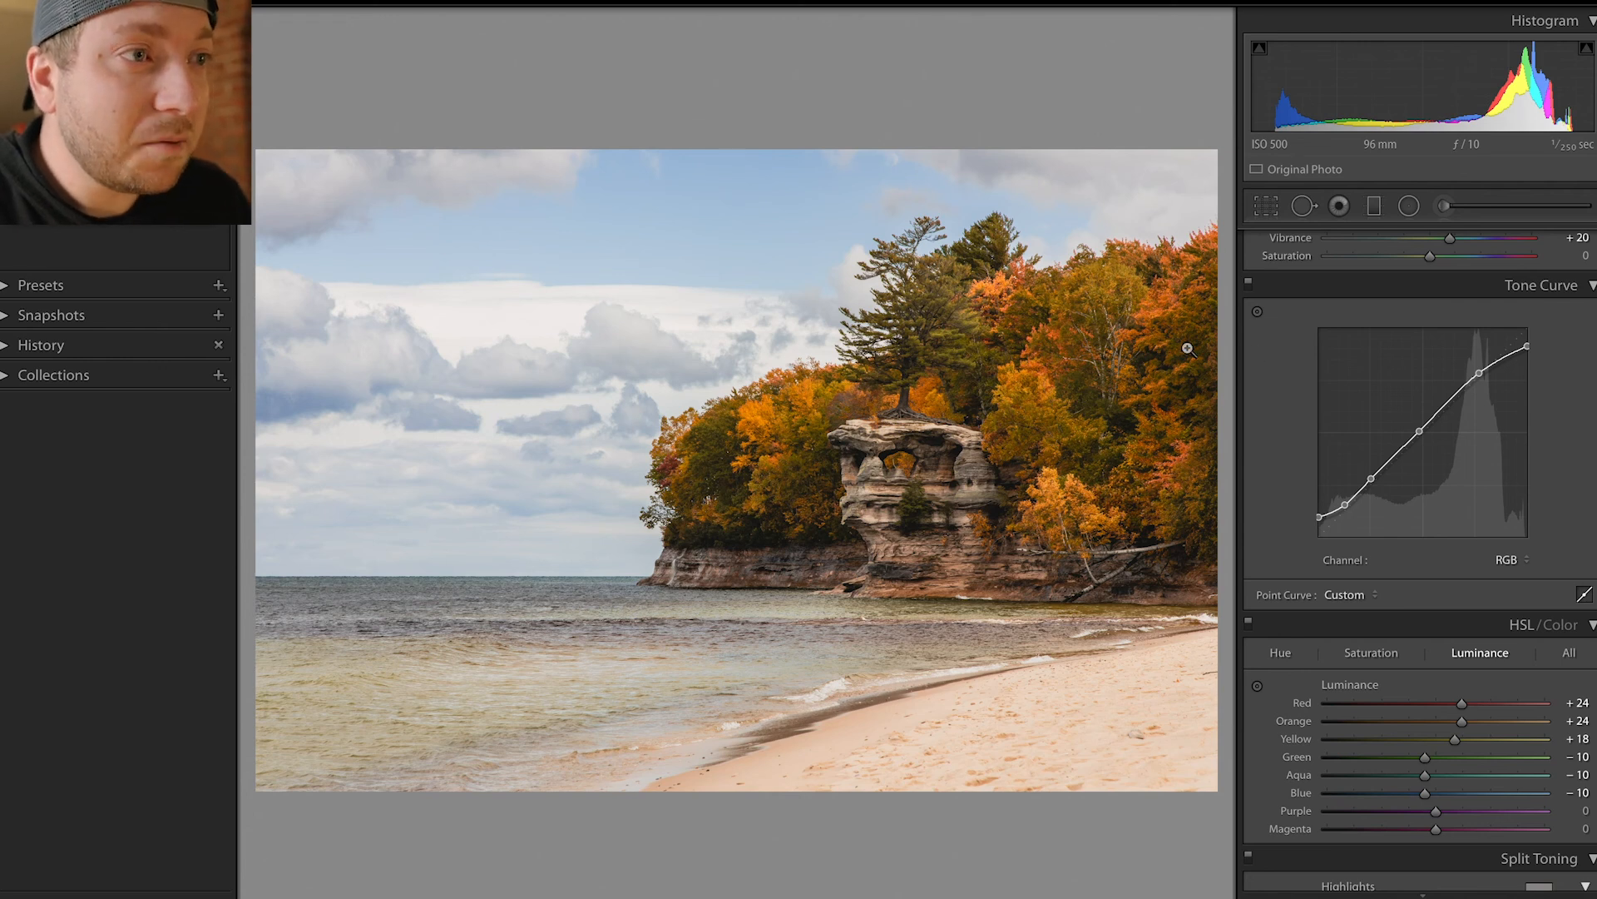
Cool the white balance temperature to 5,675 and inspect the rock formation up close
scroll(1403, 367, up, 5)
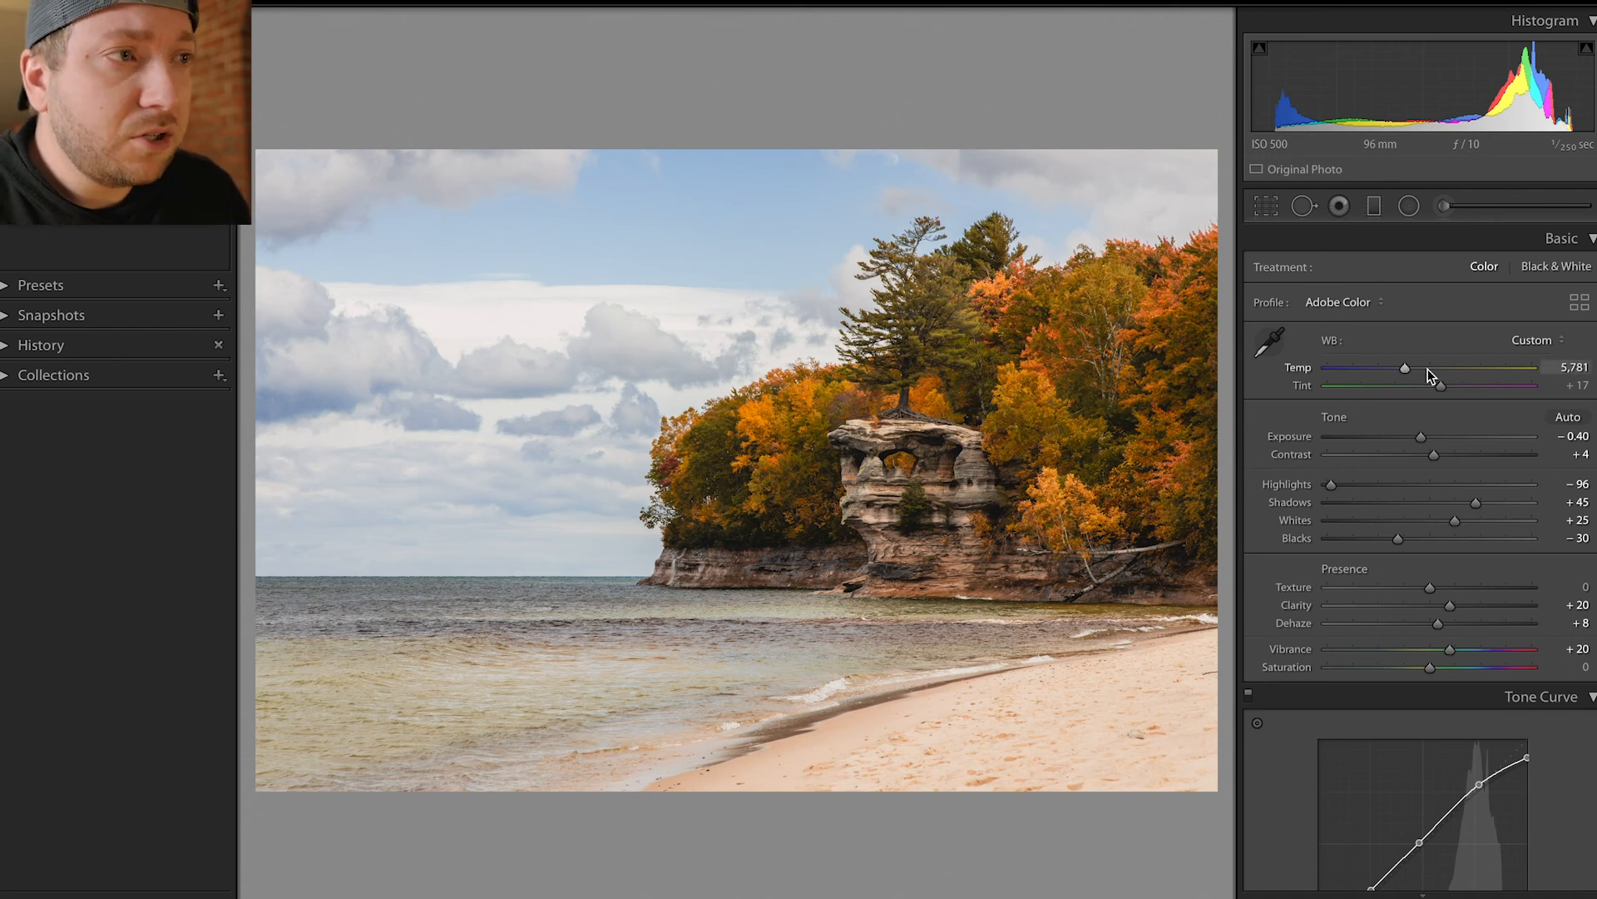
drag(1411, 369, 1396, 483)
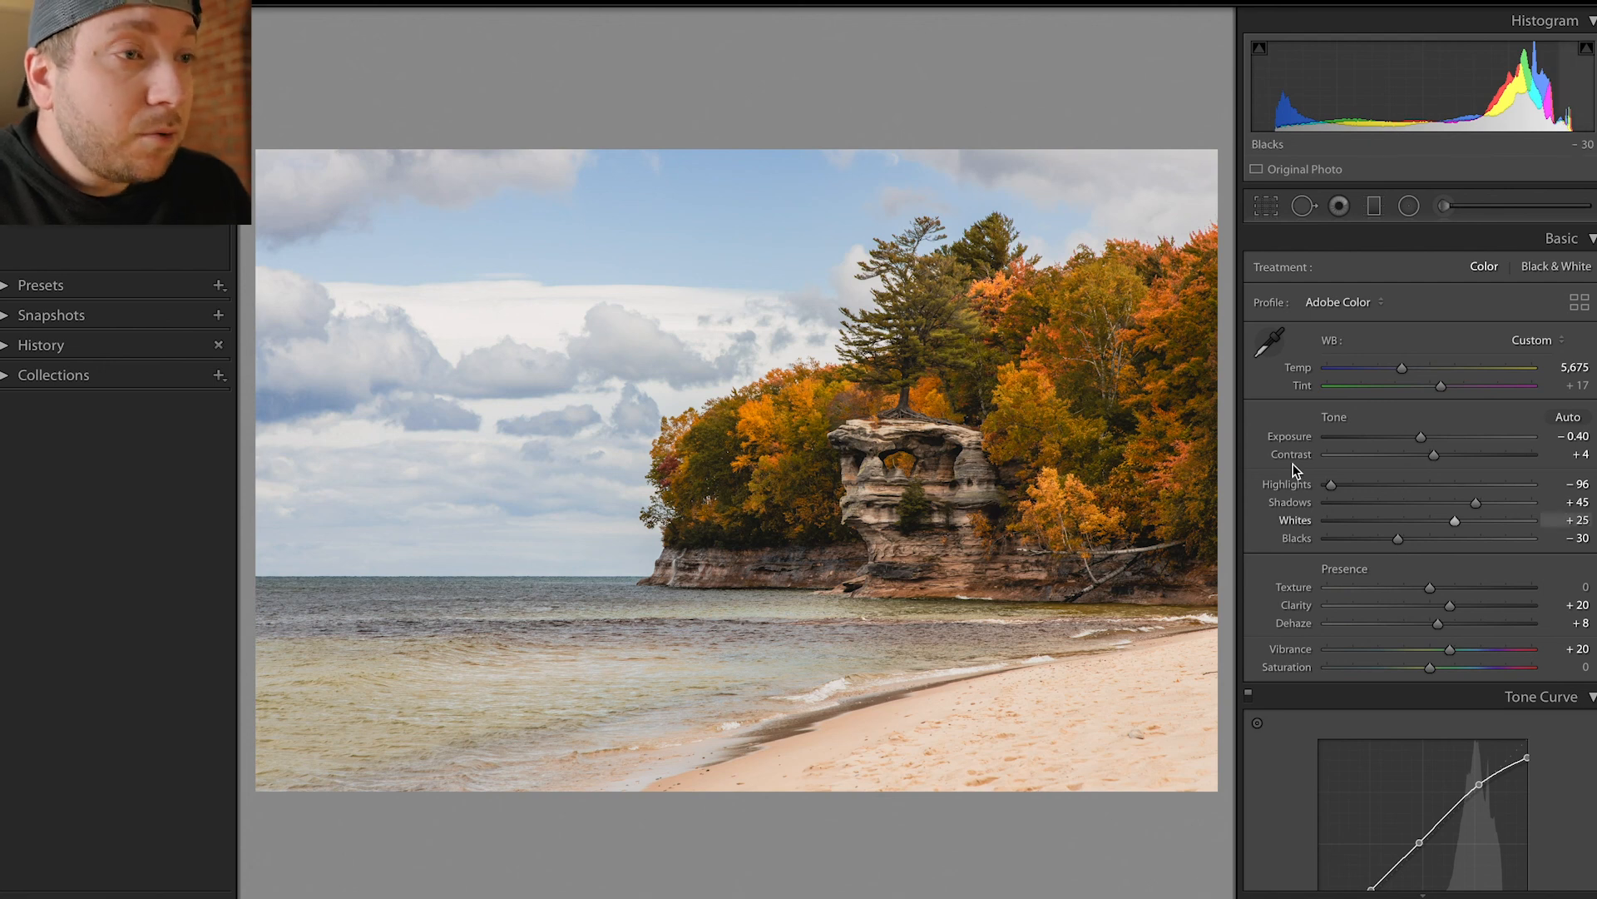
click(965, 488)
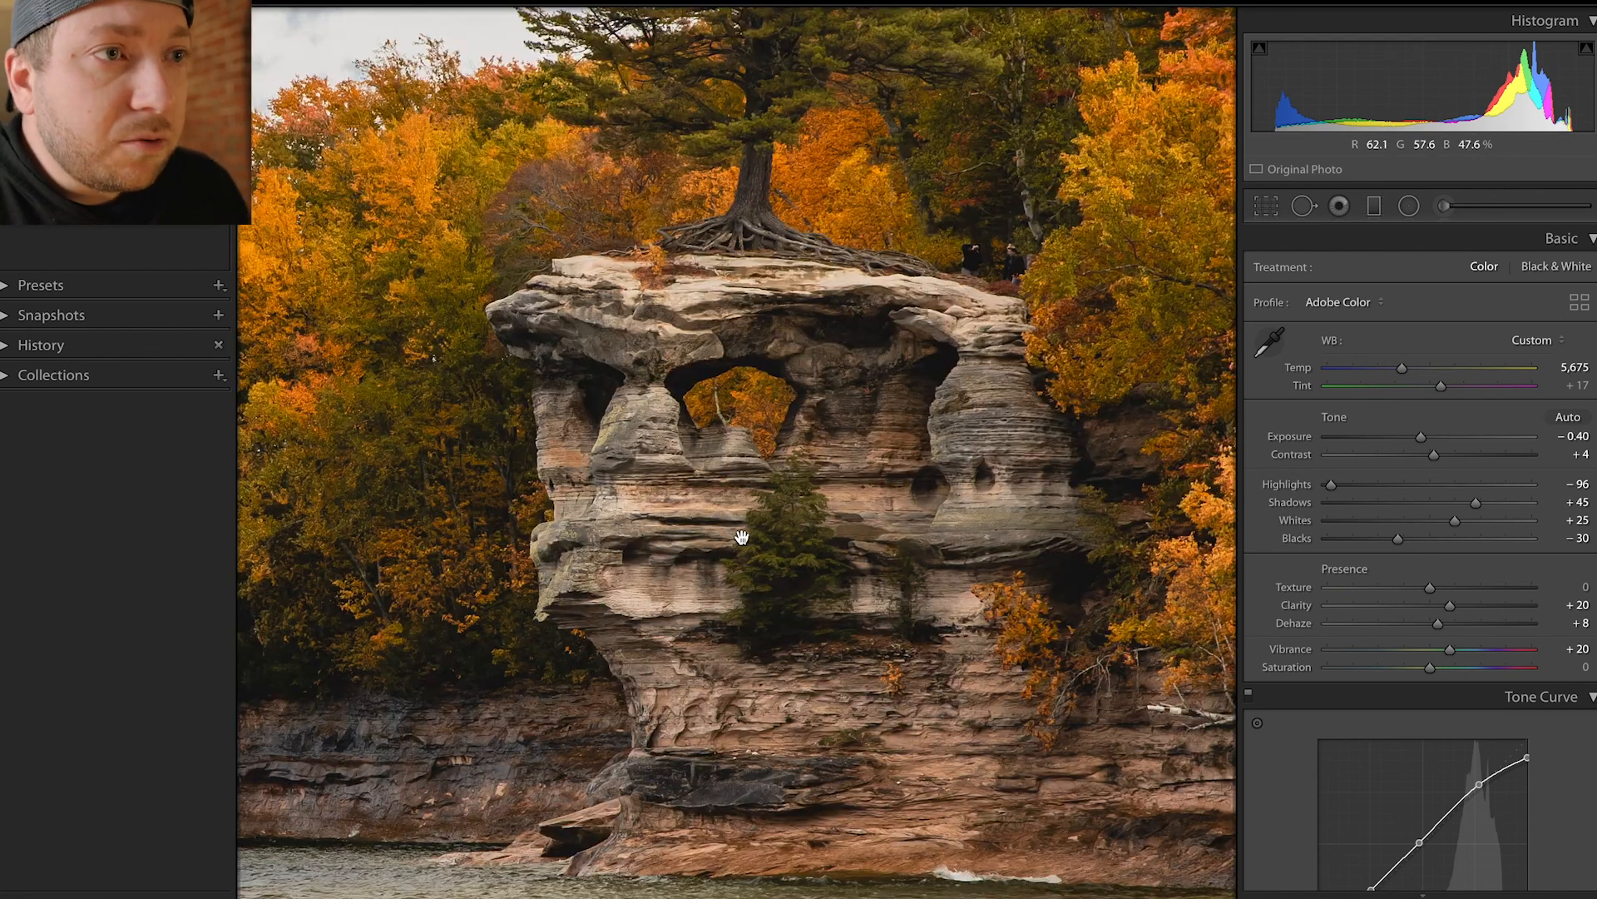
click(700, 646)
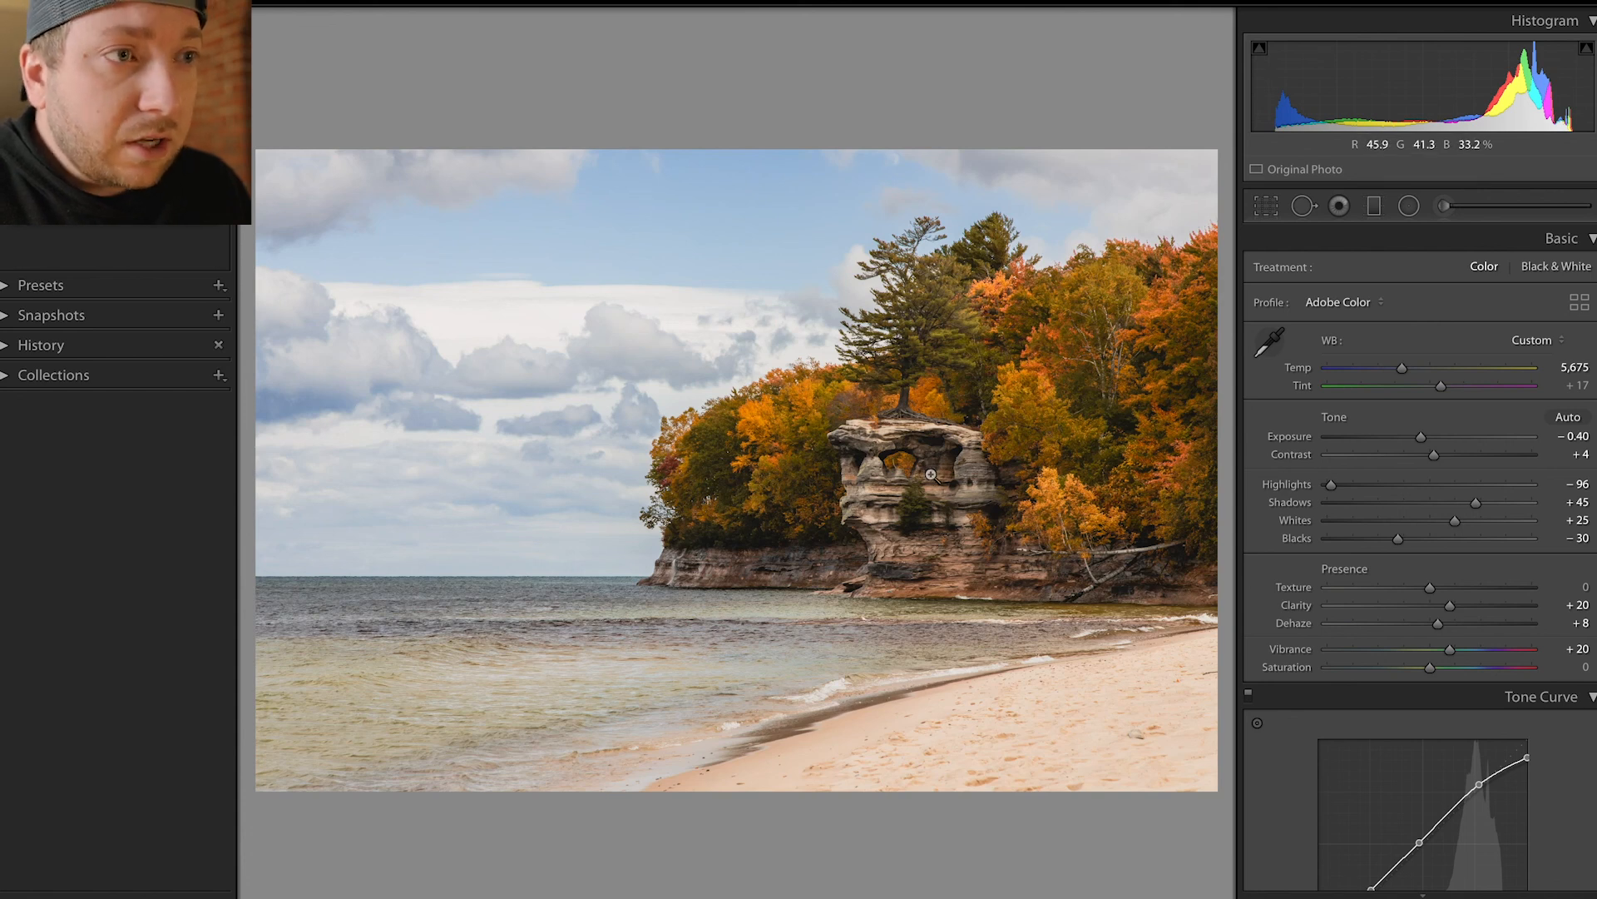
Crop the photo at its original aspect ratio, trimming the left and top edges, and compare it with the unedited version
click(1267, 206)
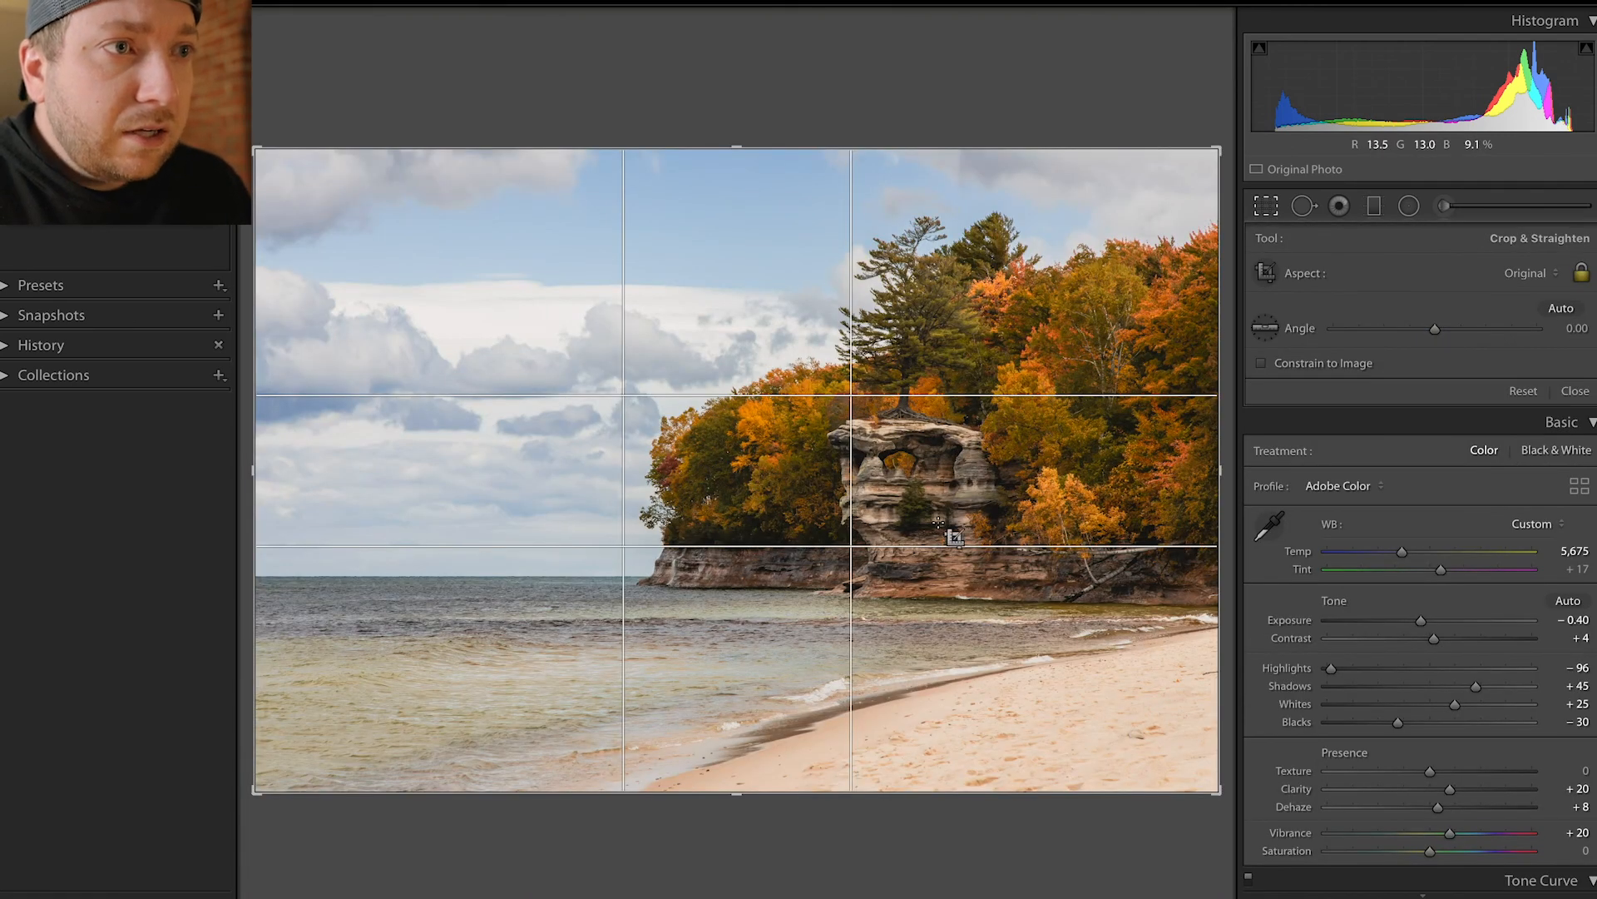
drag(255, 146, 302, 158)
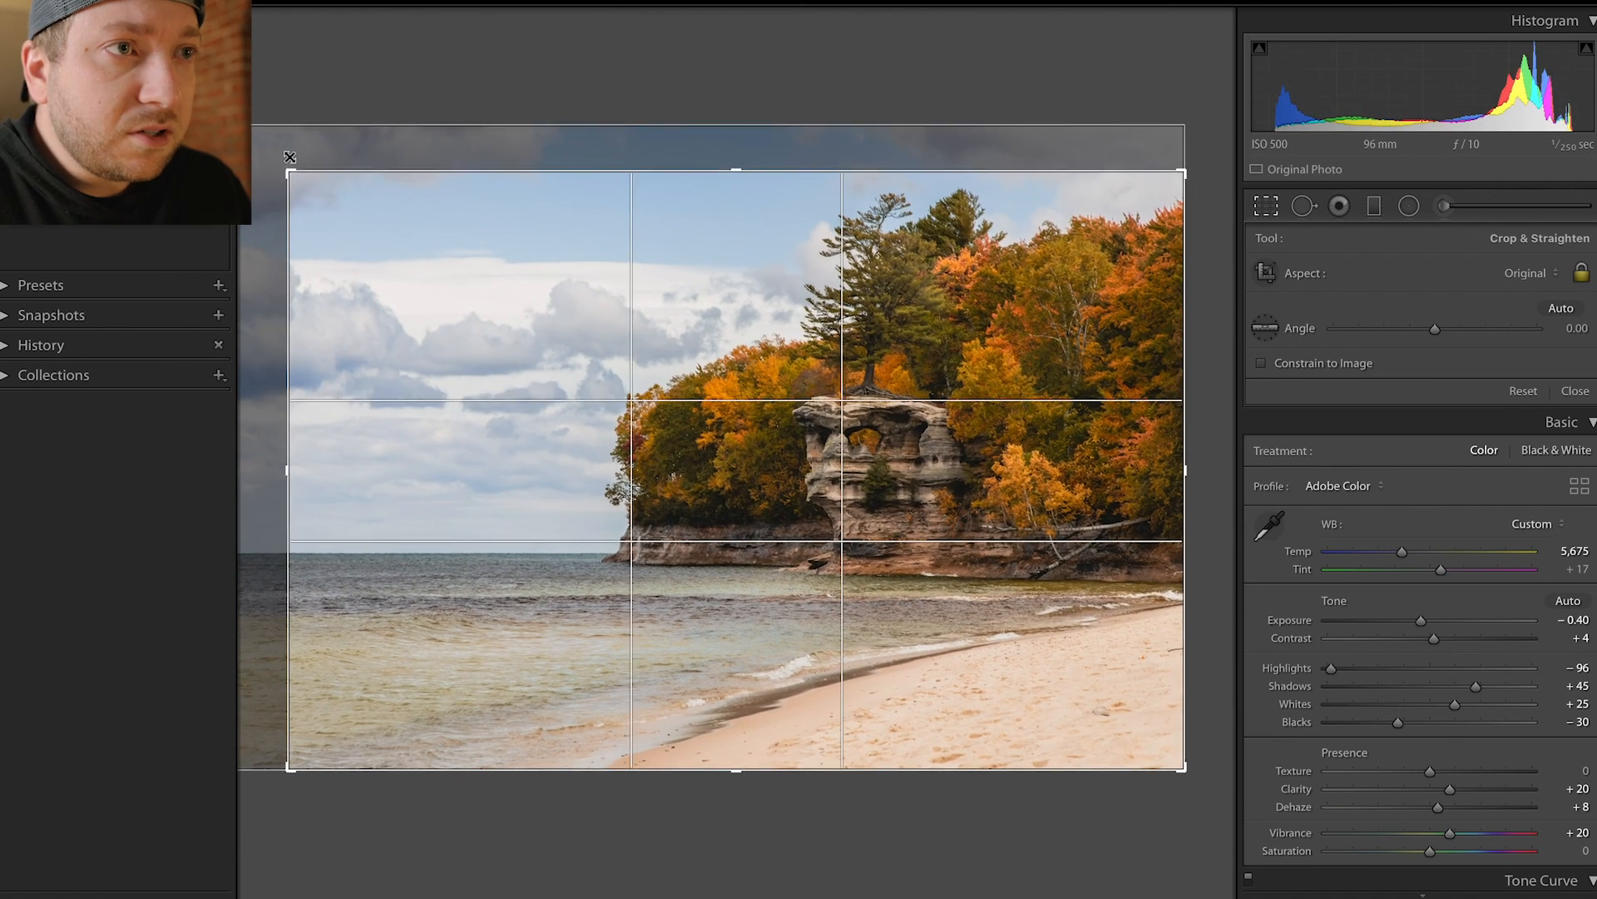
key(Return)
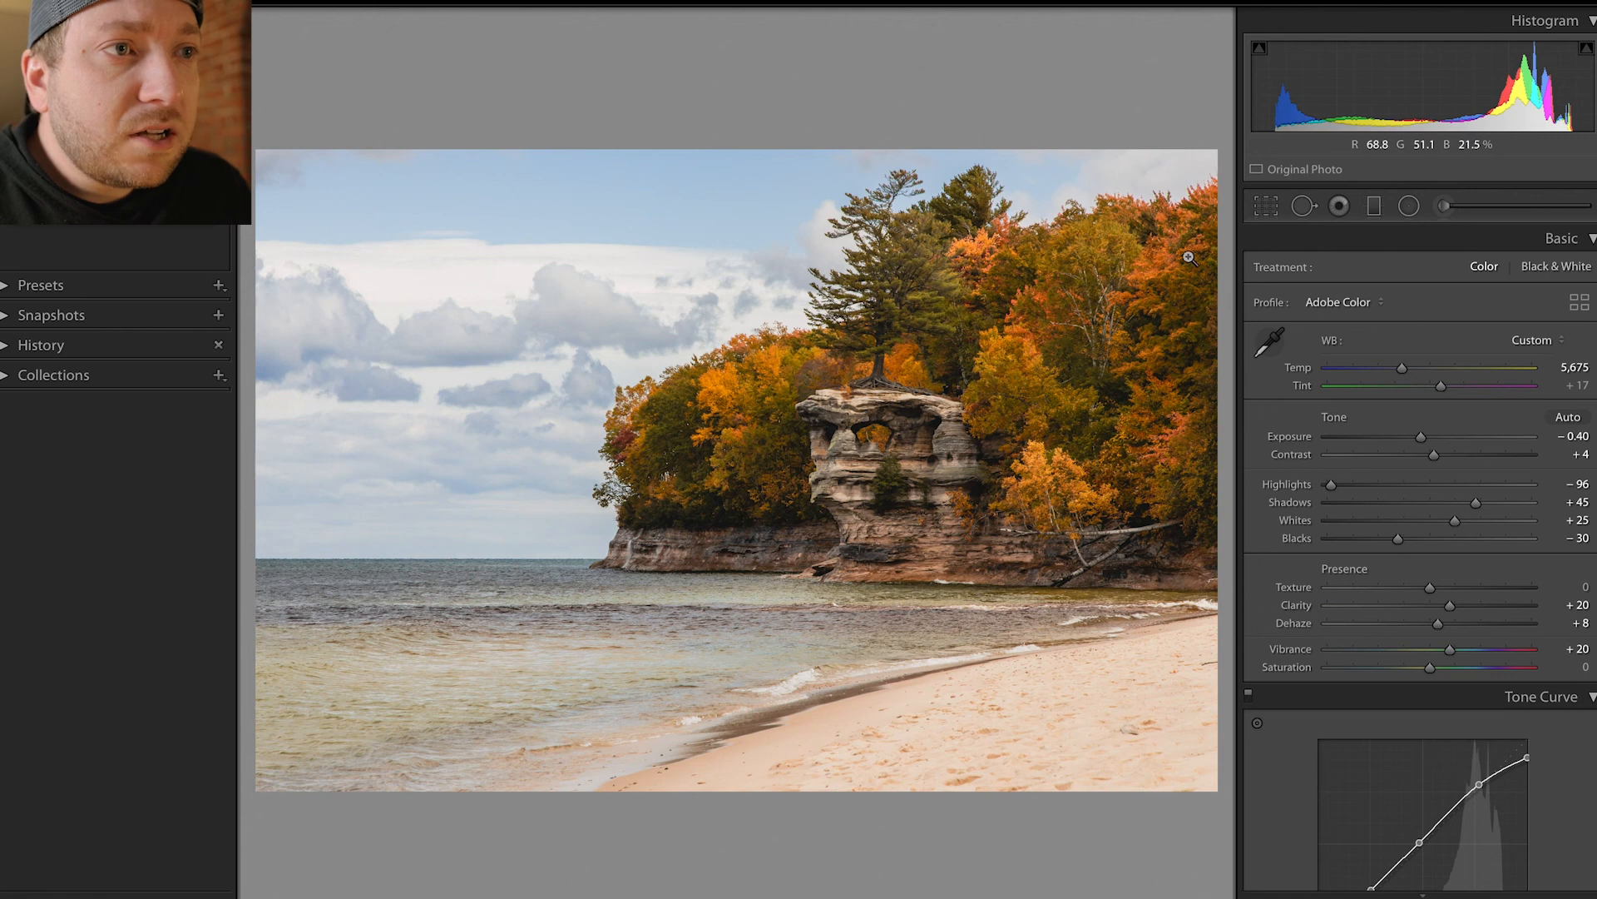
click(1257, 213)
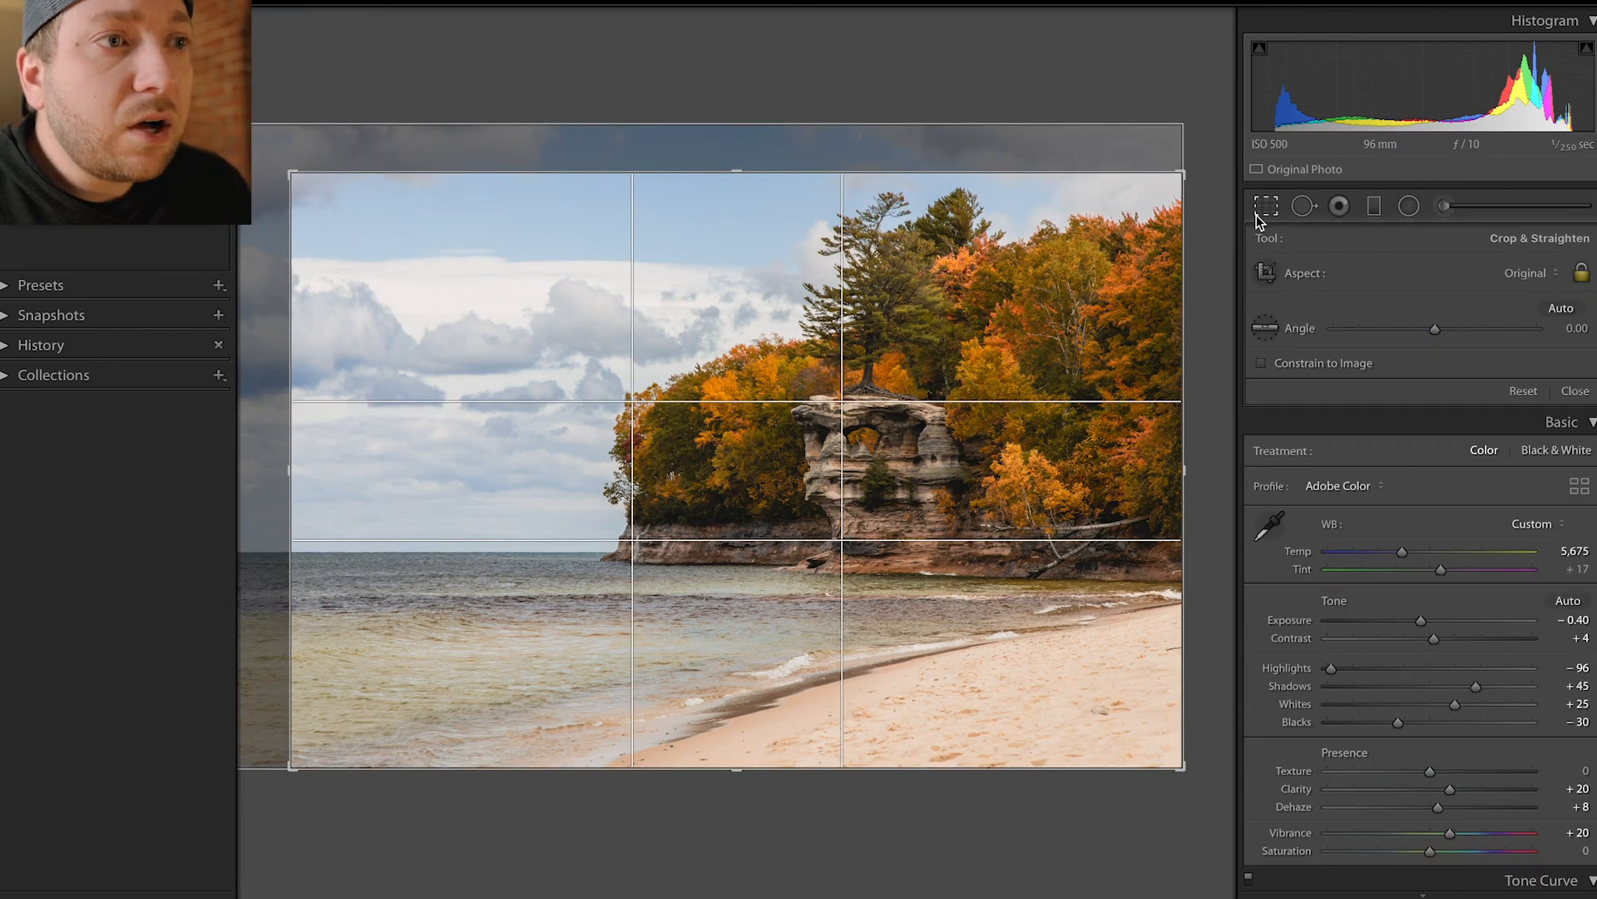
click(1256, 214)
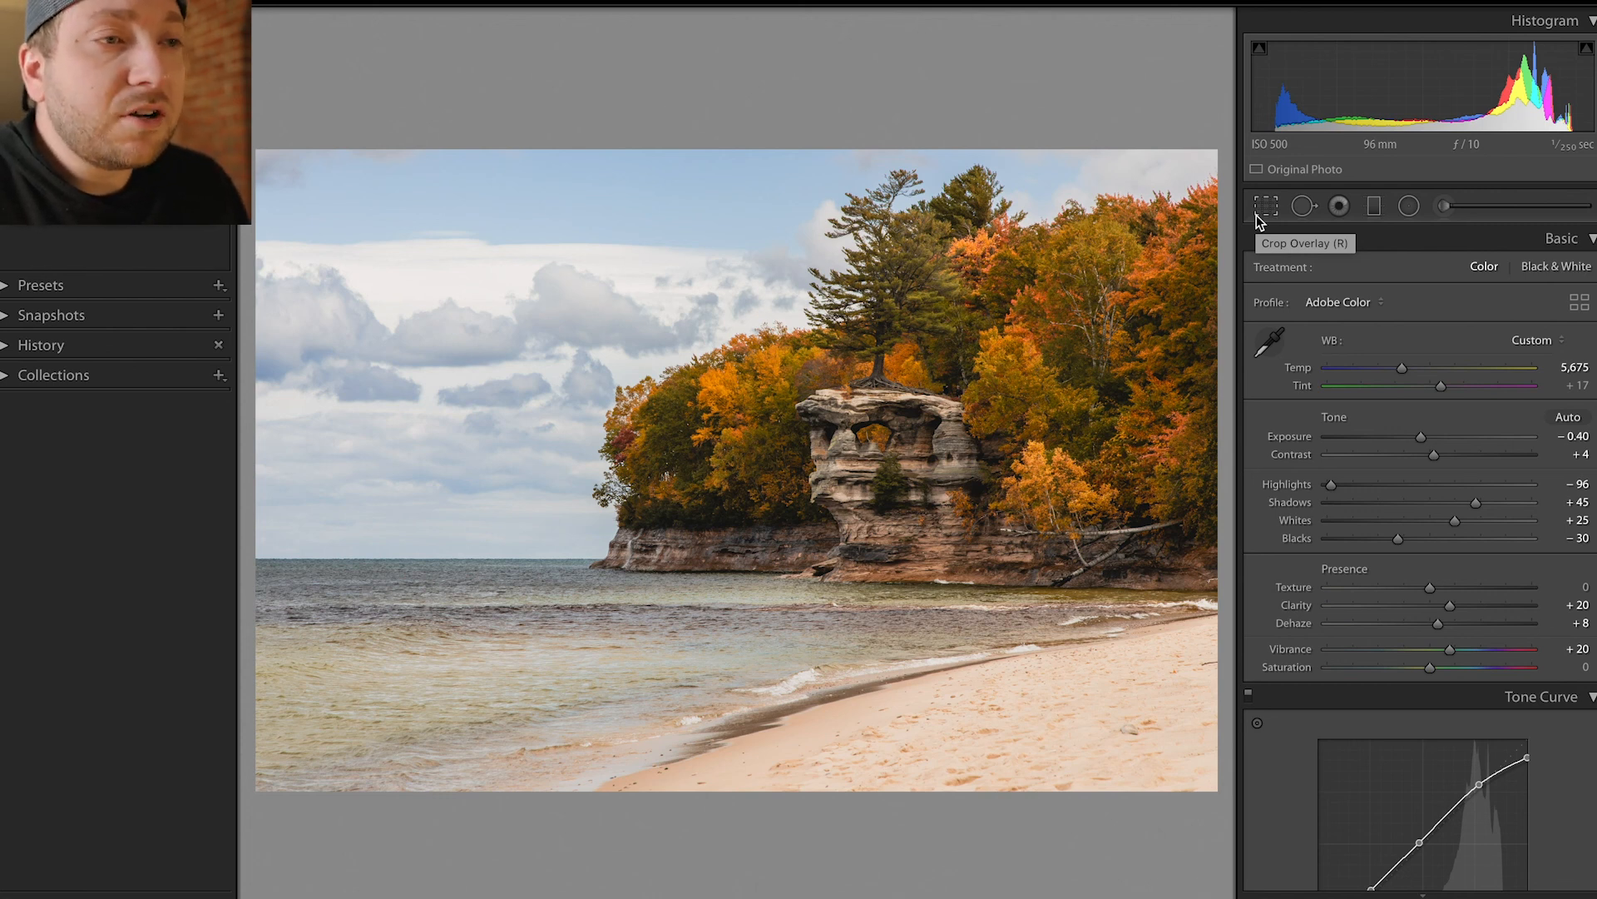
key(backslash)
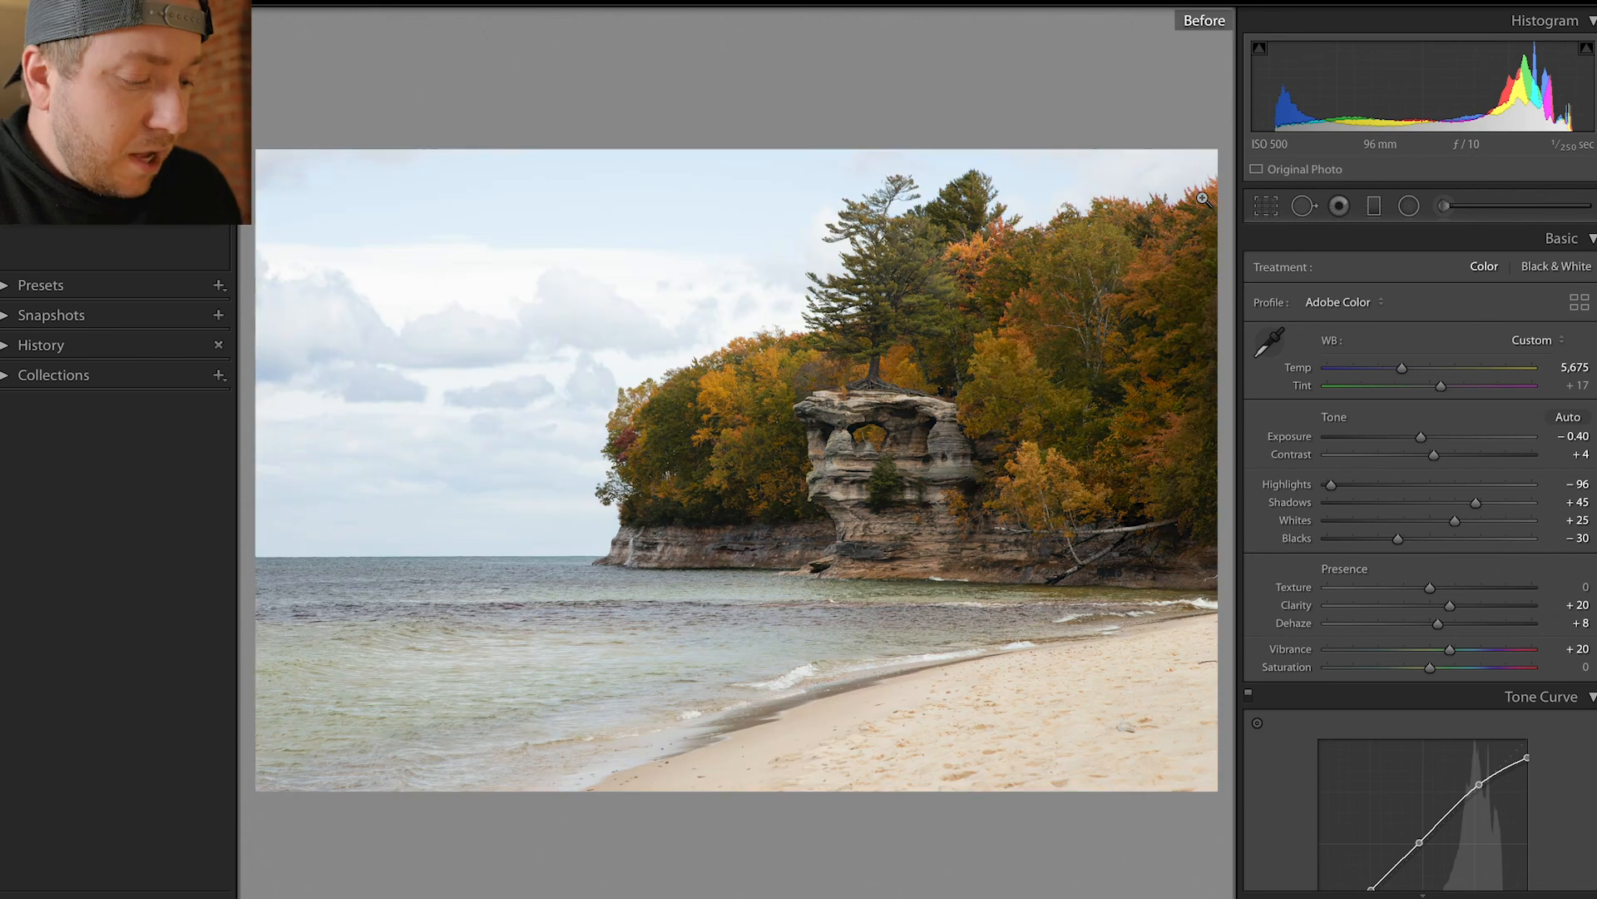
key(backslash)
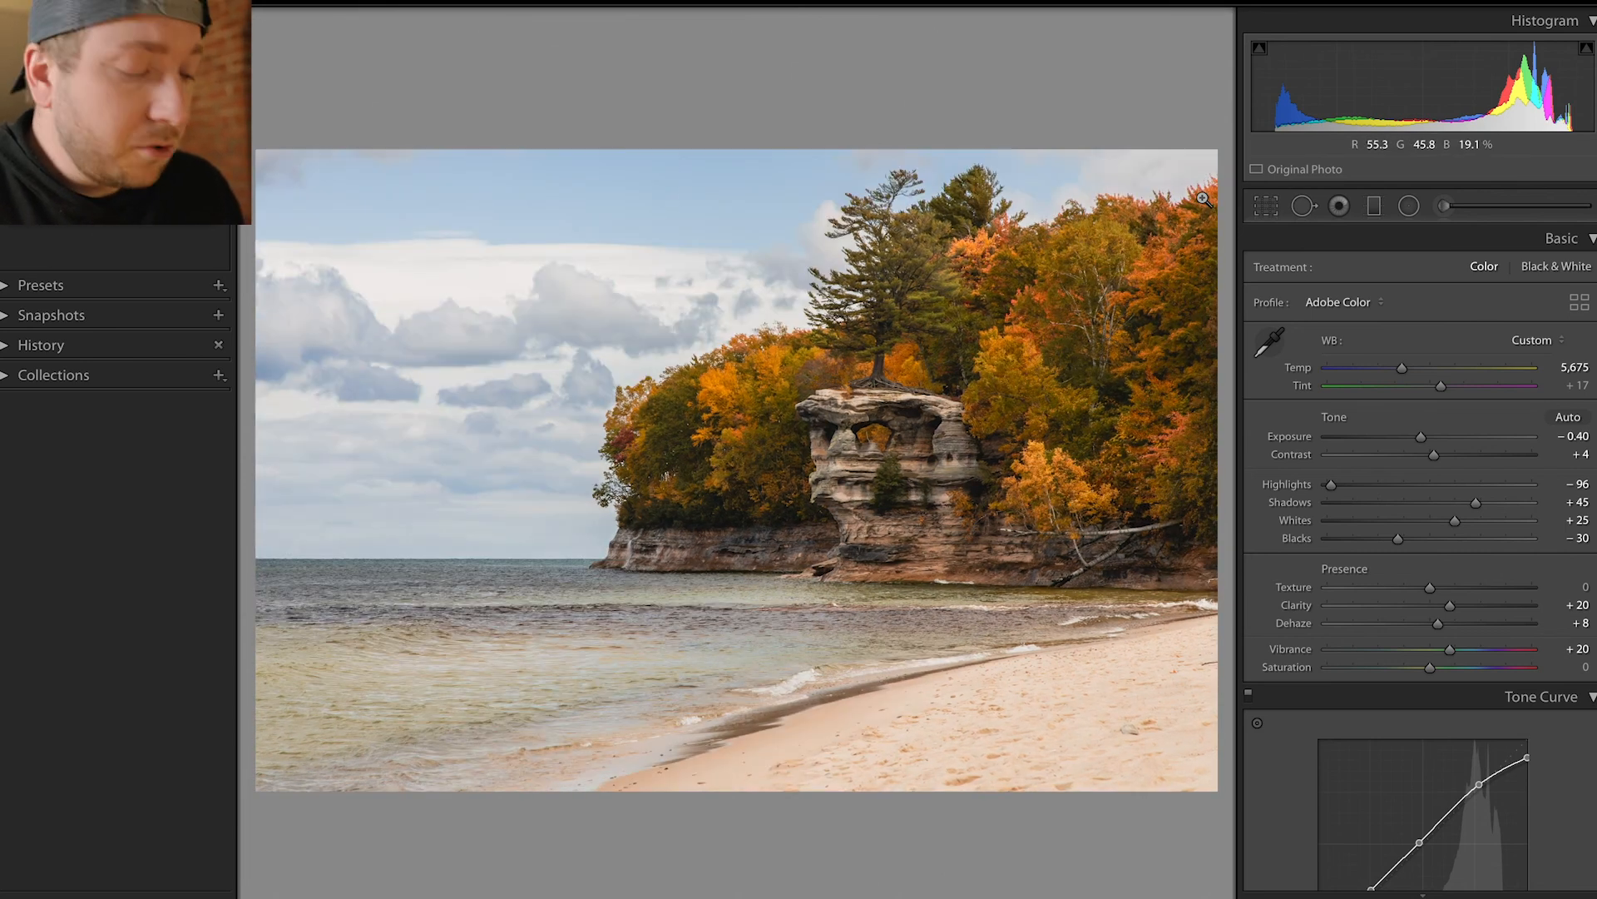